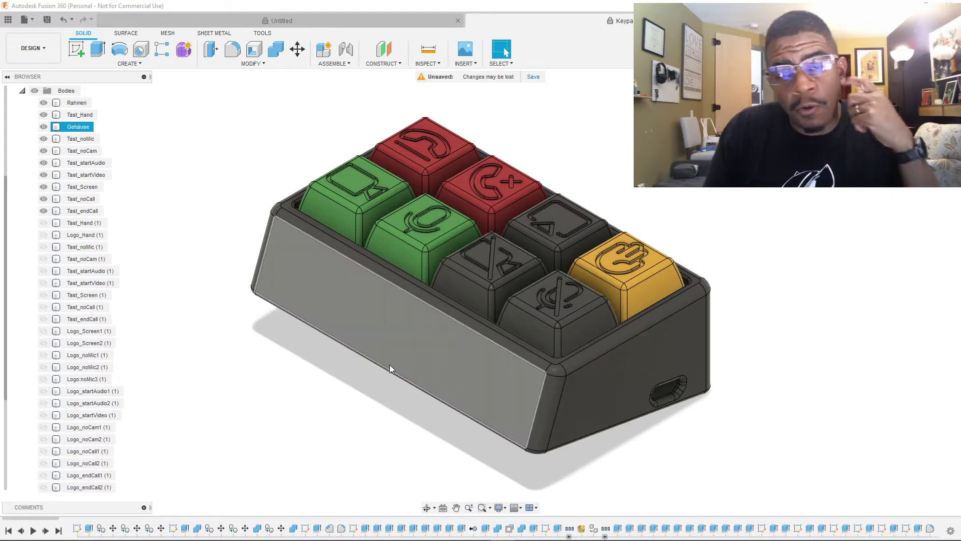
{"action": "left_click", "coordinate": [347, 284]}
{"action": "key", "text": "Escape"}
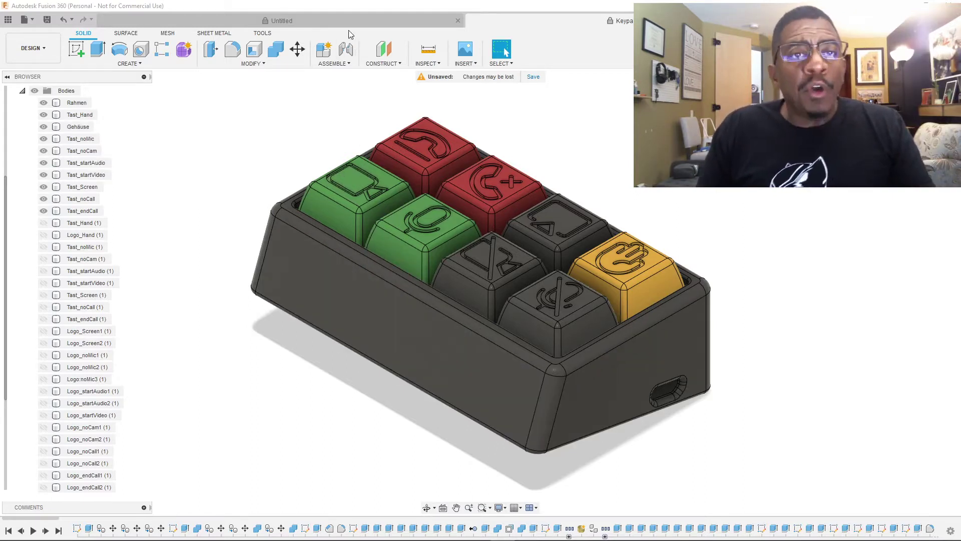
{"action": "left_click", "coordinate": [269, 240]}
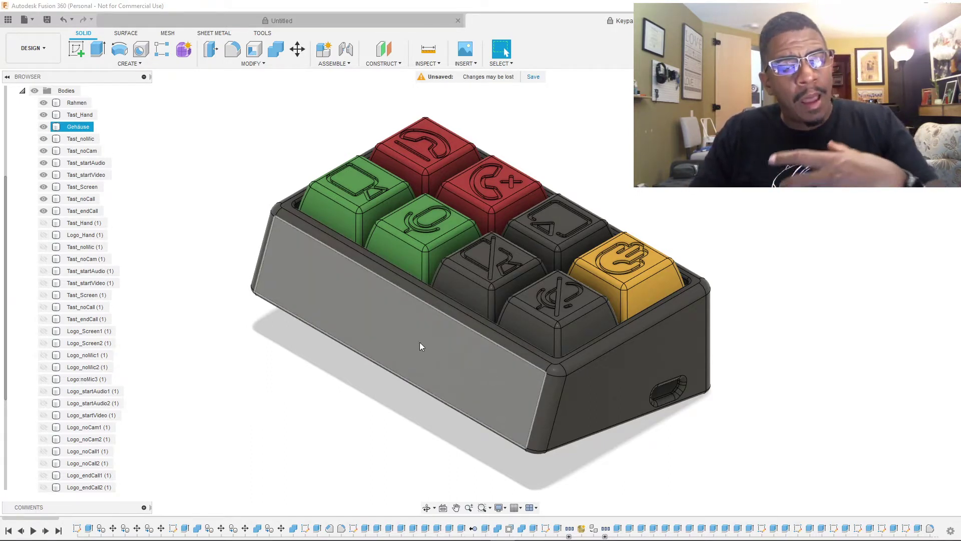
{"action": "left_click", "coordinate": [228, 284]}
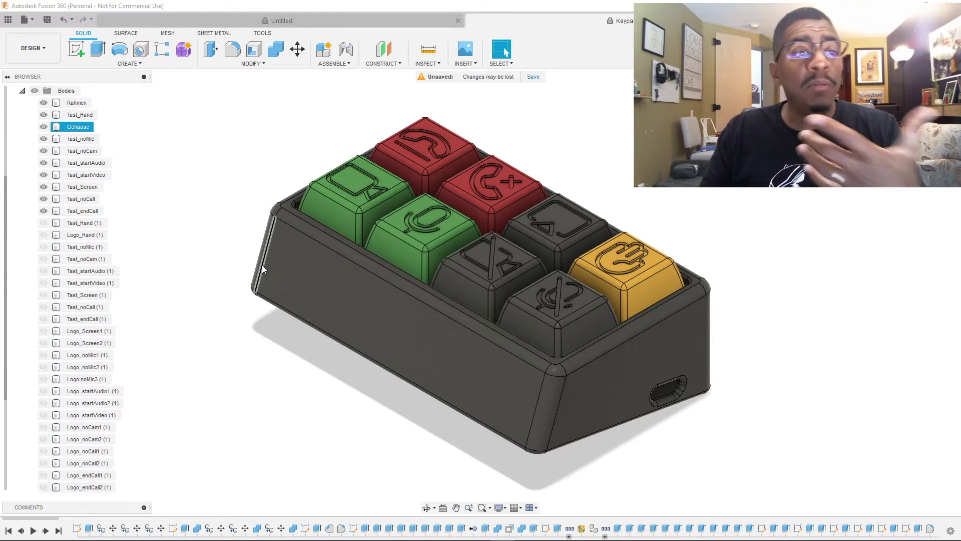
{"action": "left_click", "coordinate": [300, 260]}
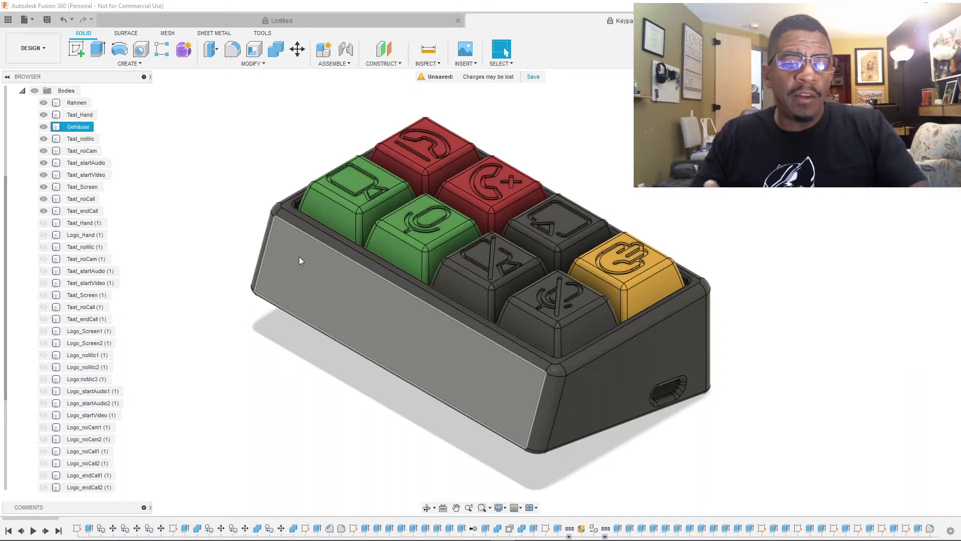
{"action": "key", "text": "Escape"}
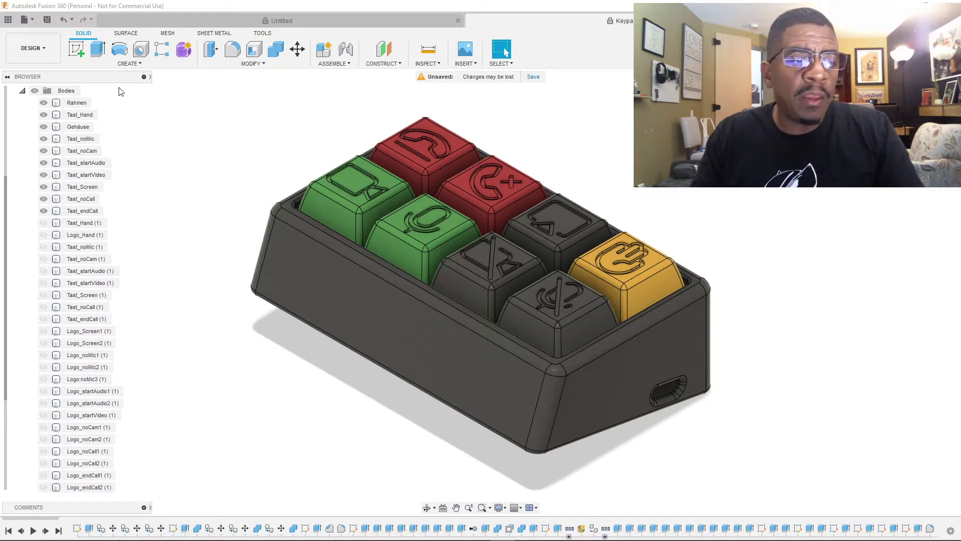
Step: Hide the housing body Gehäuse and all eight visible Tast keycap bodies, leaving only the frame body Rahmen shown
{"action": "left_click", "coordinate": [43, 211]}
{"action": "left_click", "coordinate": [43, 199]}
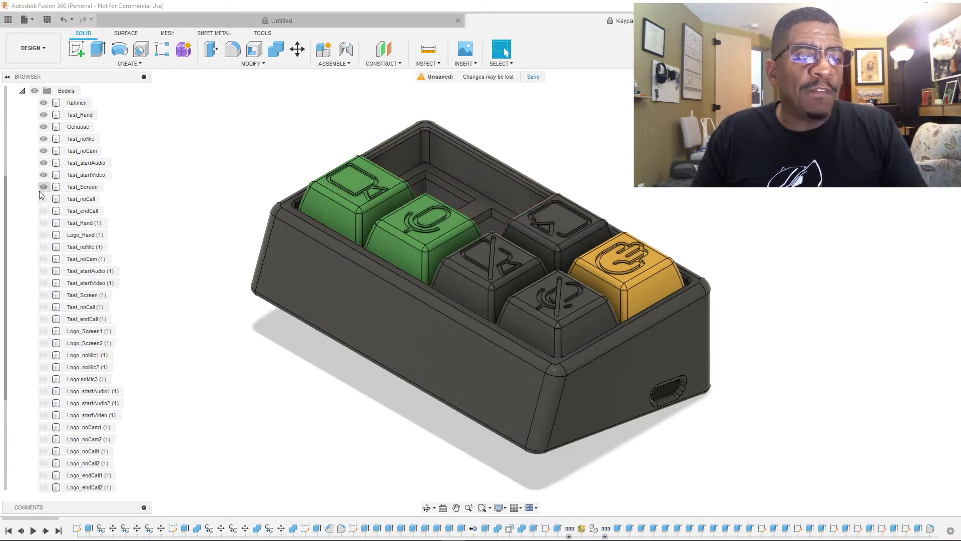
{"action": "left_click", "coordinate": [43, 188]}
{"action": "left_click", "coordinate": [43, 175]}
{"action": "left_click", "coordinate": [44, 163]}
{"action": "left_click", "coordinate": [43, 151]}
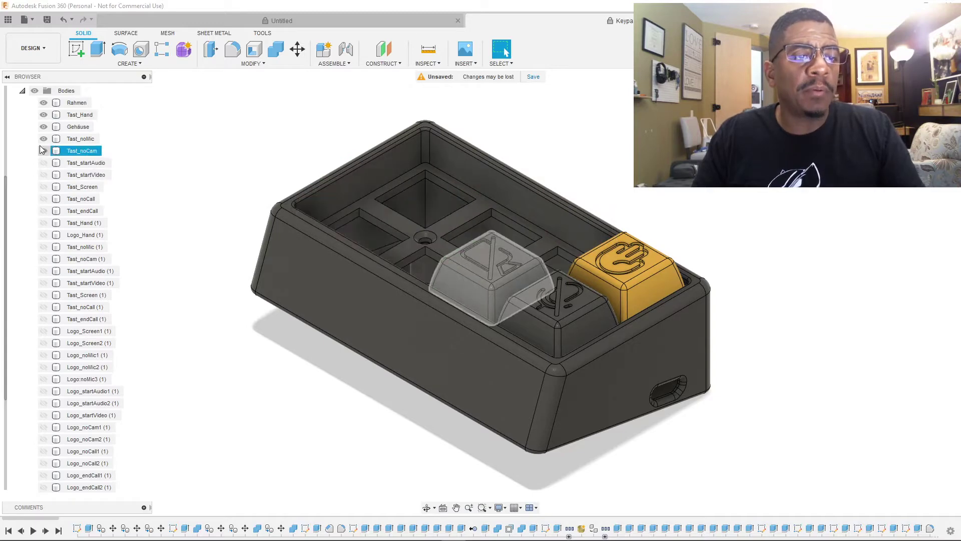
{"action": "left_click", "coordinate": [43, 138]}
{"action": "left_click", "coordinate": [44, 127]}
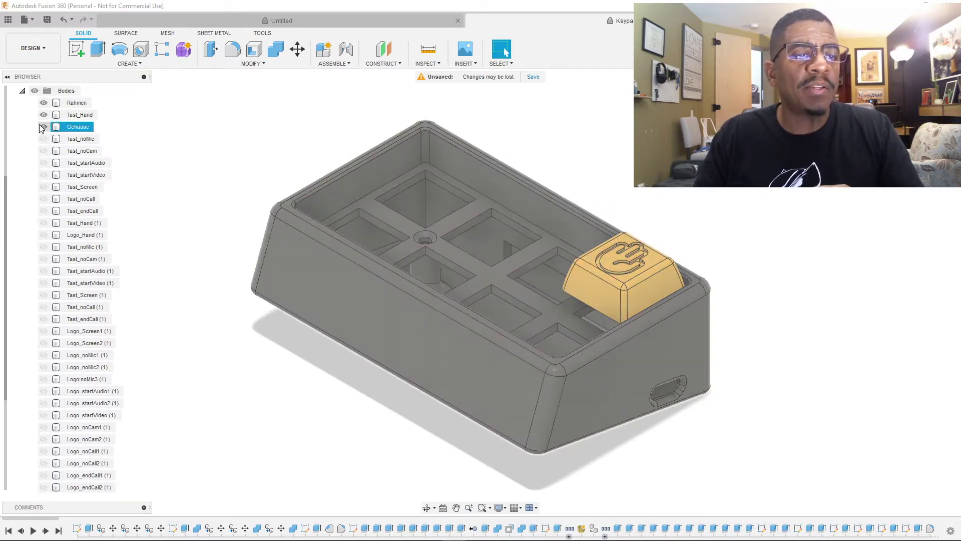
{"action": "left_click", "coordinate": [43, 114]}
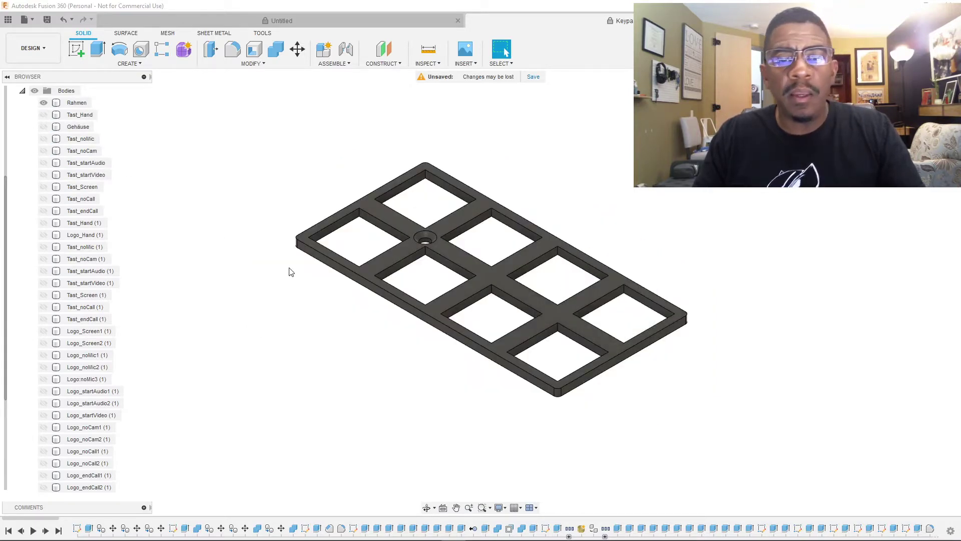
Step: Measure from the adjacent opening's corner on the frame's upper face to the inner circular edge of the countersunk hole
{"action": "left_click", "coordinate": [471, 278]}
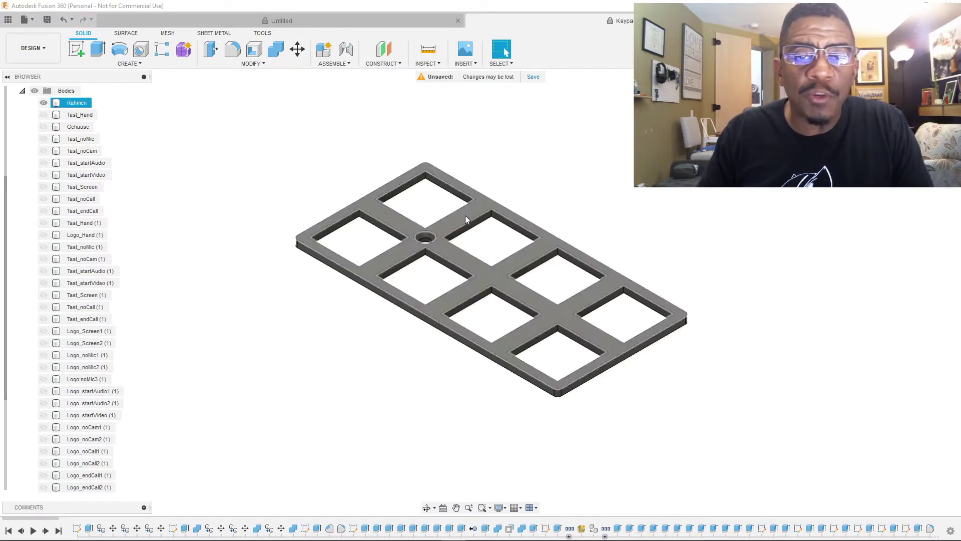
{"action": "left_click", "coordinate": [929, 107]}
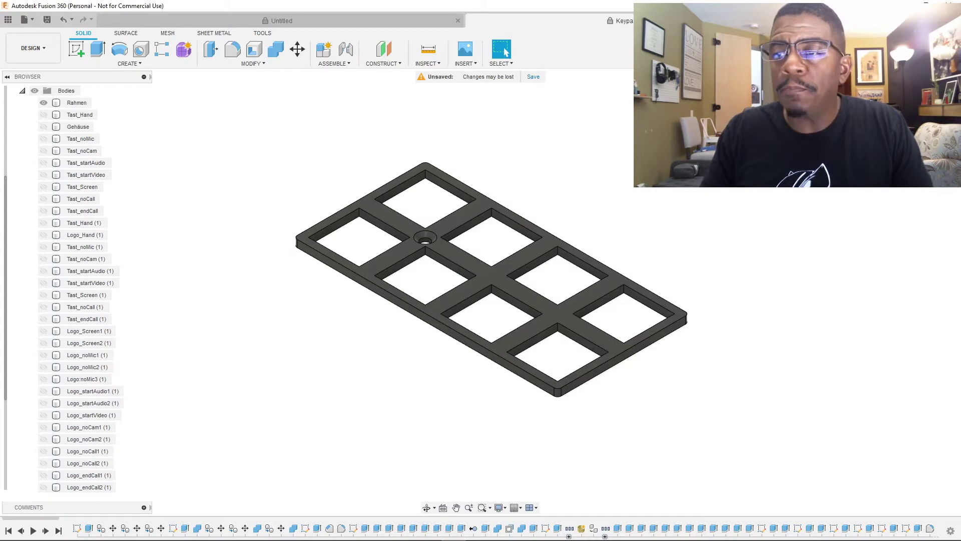
{"action": "left_click", "coordinate": [929, 115]}
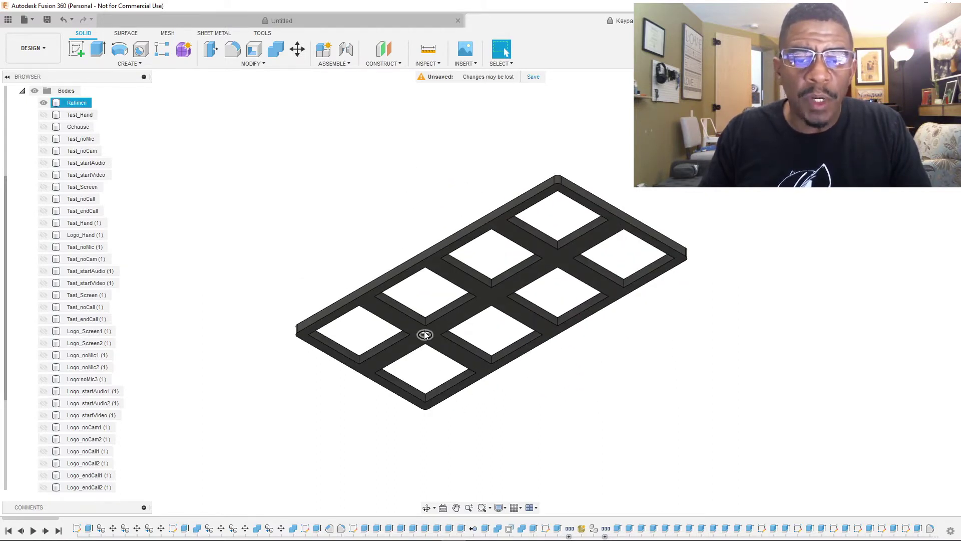
{"action": "scroll", "coordinate": [425, 333], "scroll_direction": "up", "scroll_amount": 5}
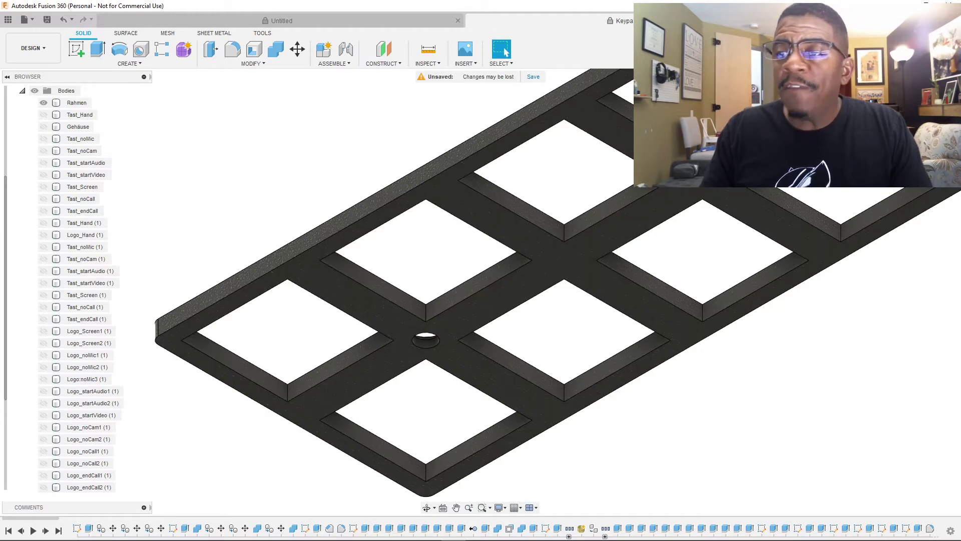
{"action": "left_click", "coordinate": [929, 95]}
{"action": "left_click", "coordinate": [929, 91]}
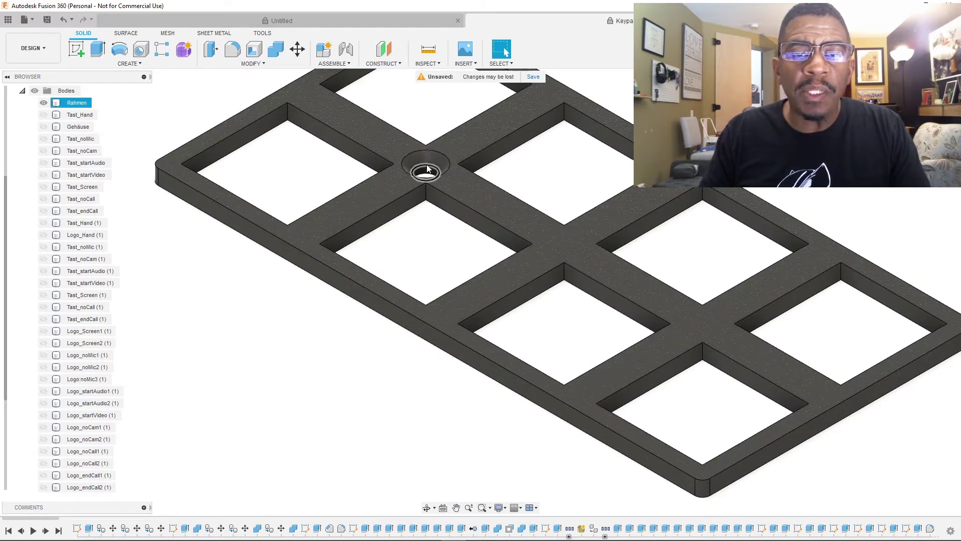
{"action": "left_click", "coordinate": [430, 51]}
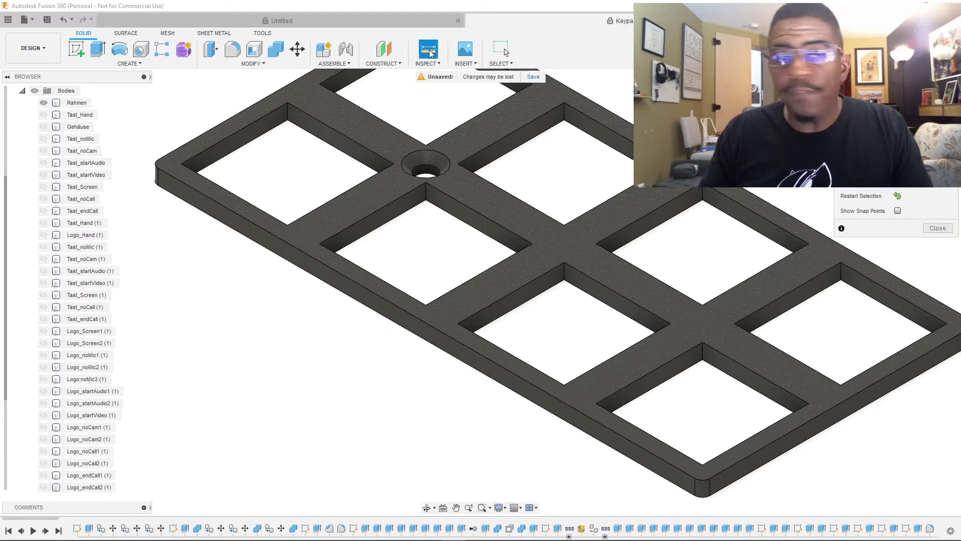
{"action": "left_click", "coordinate": [426, 145]}
{"action": "left_click", "coordinate": [426, 165]}
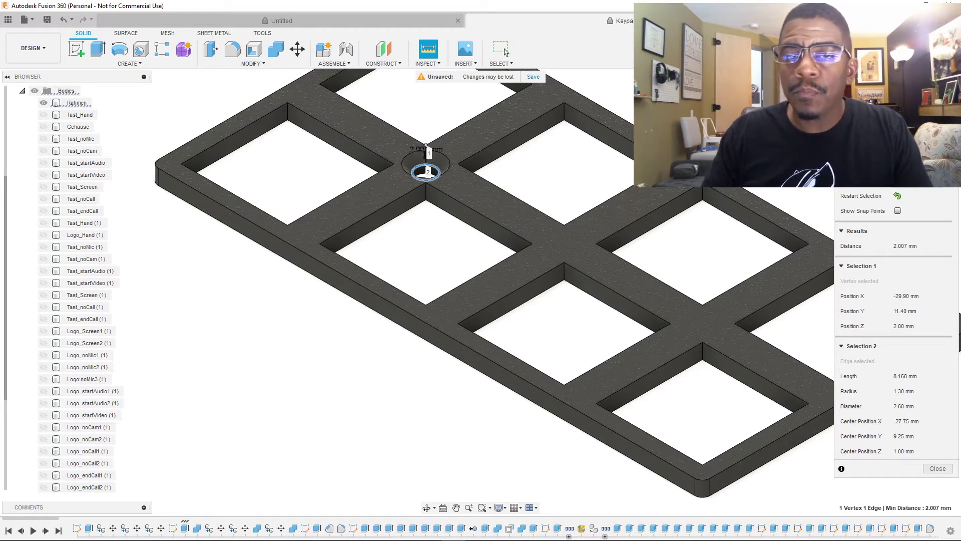
{"action": "left_click", "coordinate": [898, 196]}
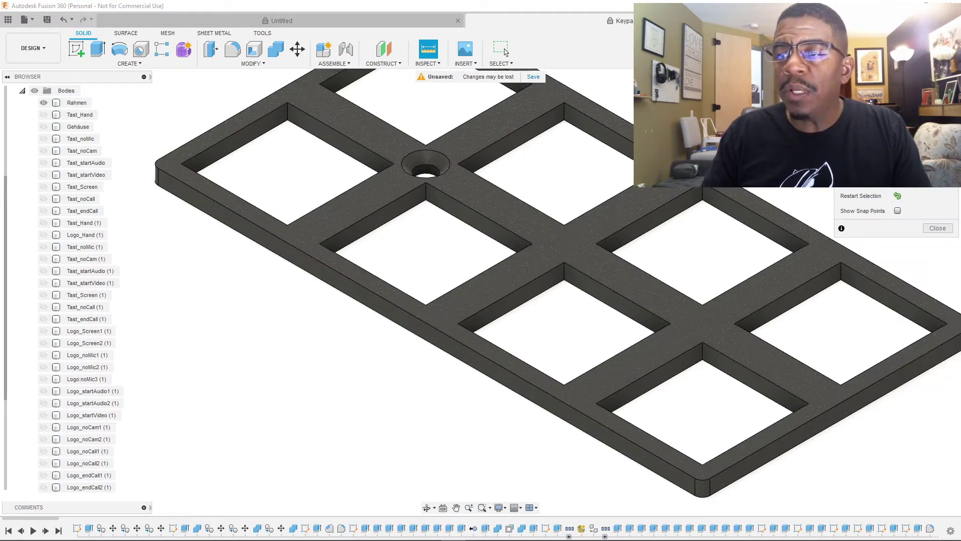
Step: Measure from the adjacent opening's corner to the screw hole's edge on the frame's underside
{"action": "left_click", "coordinate": [929, 106]}
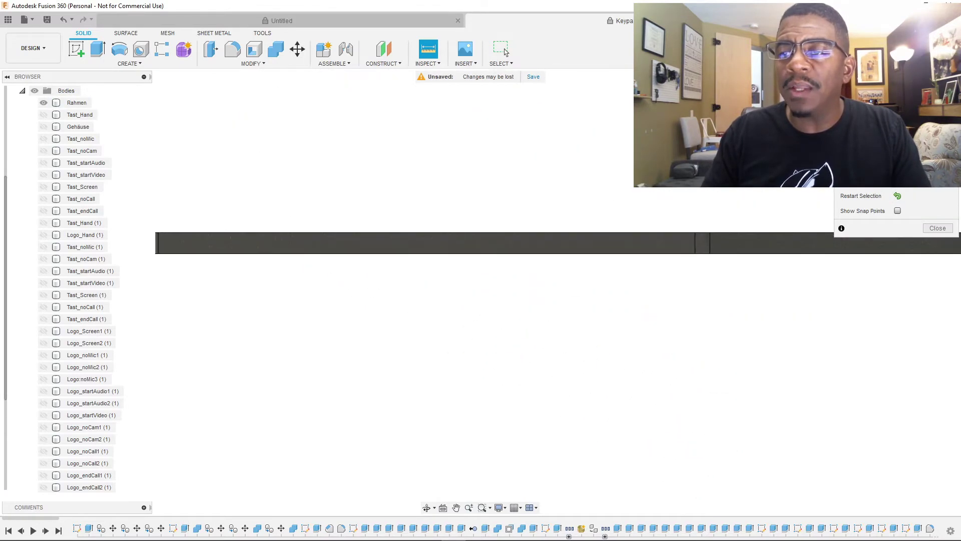
{"action": "left_click", "coordinate": [937, 115]}
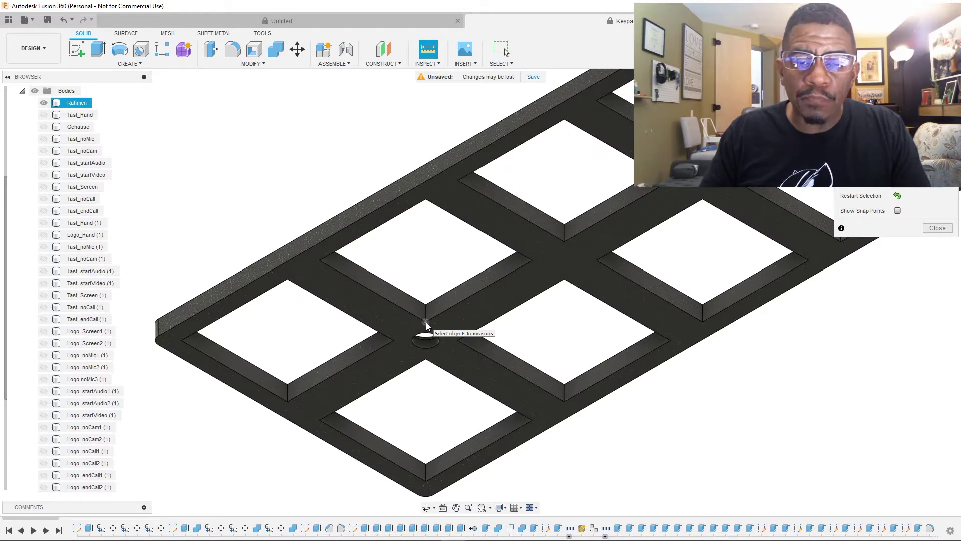
{"action": "left_click", "coordinate": [426, 324]}
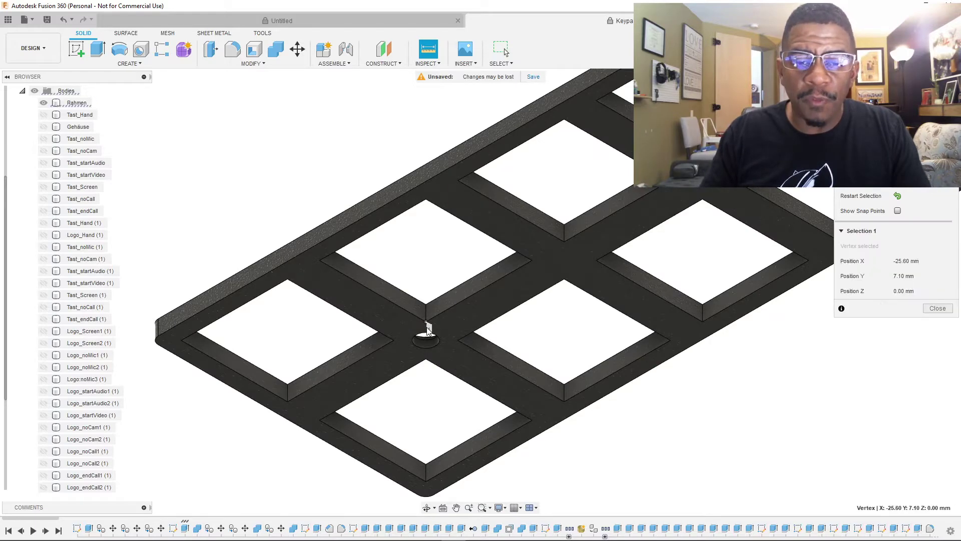
{"action": "left_click", "coordinate": [427, 337]}
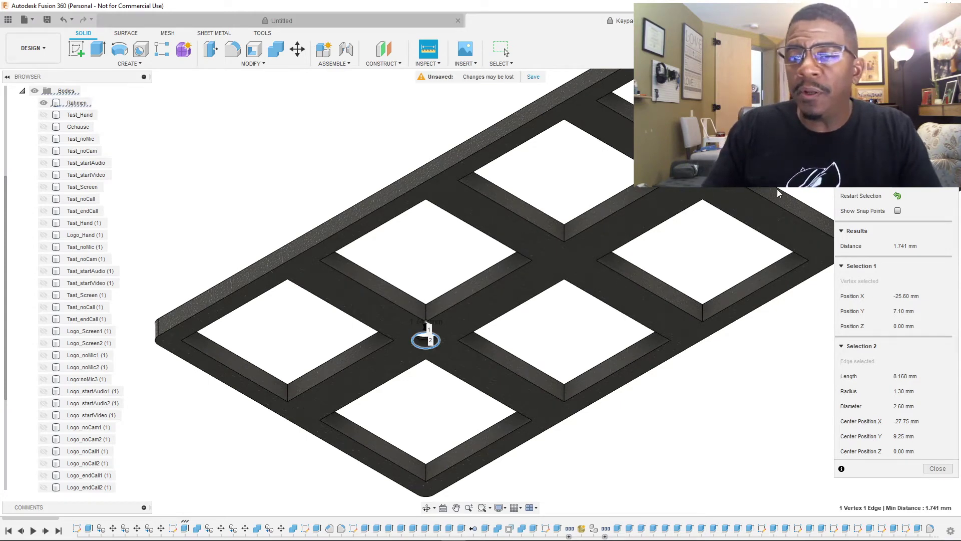
{"action": "left_click", "coordinate": [898, 195]}
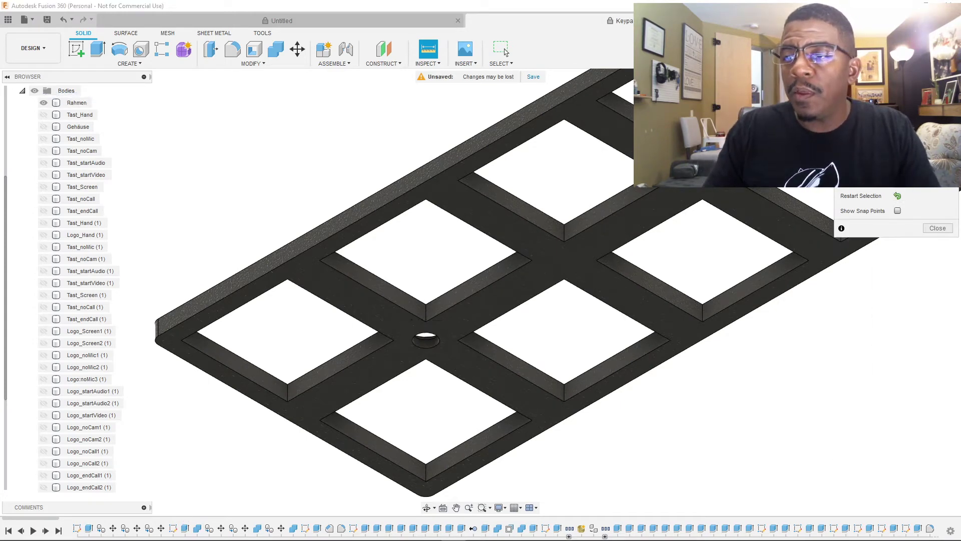
{"action": "left_click", "coordinate": [927, 98]}
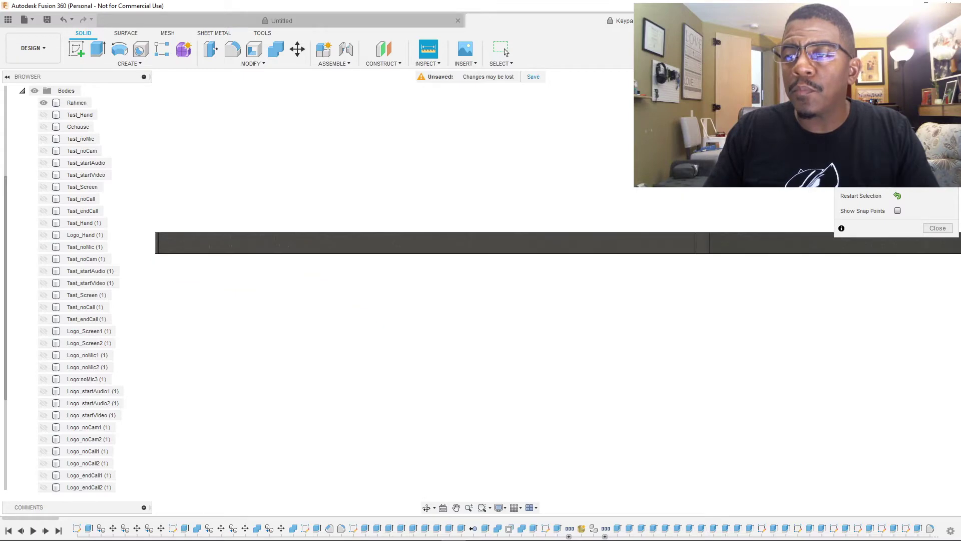
{"action": "left_click", "coordinate": [927, 91]}
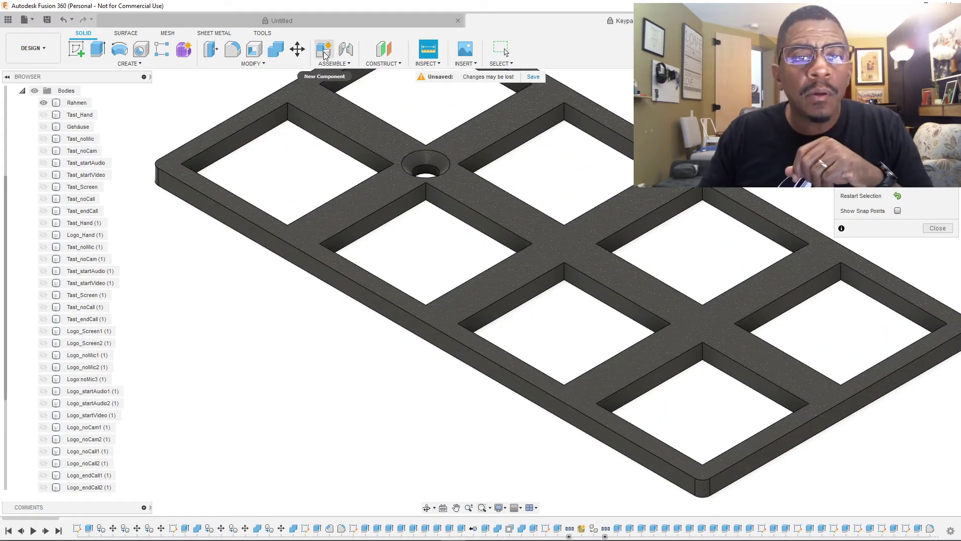
{"action": "left_click", "coordinate": [268, 64]}
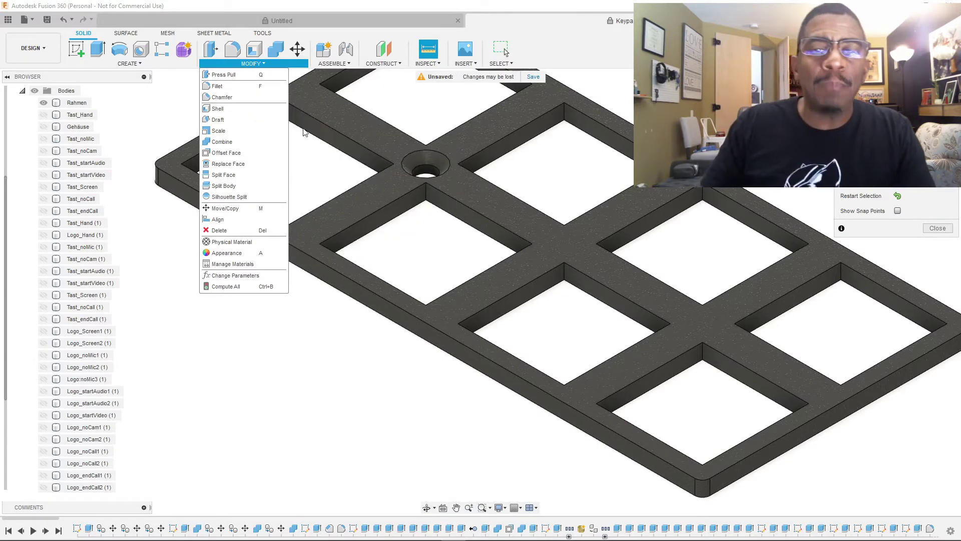
{"action": "mouse_move", "coordinate": [164, 65]}
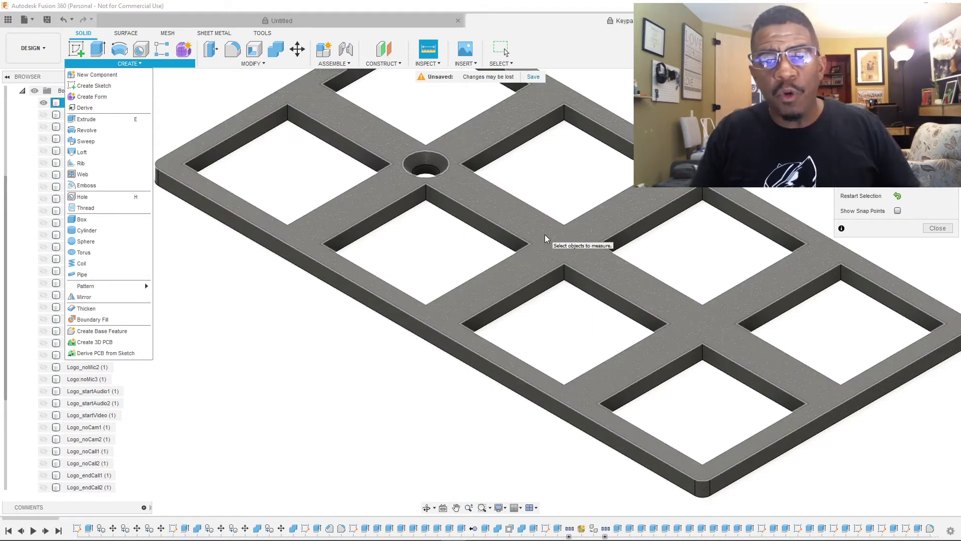
{"action": "mouse_move", "coordinate": [428, 64]}
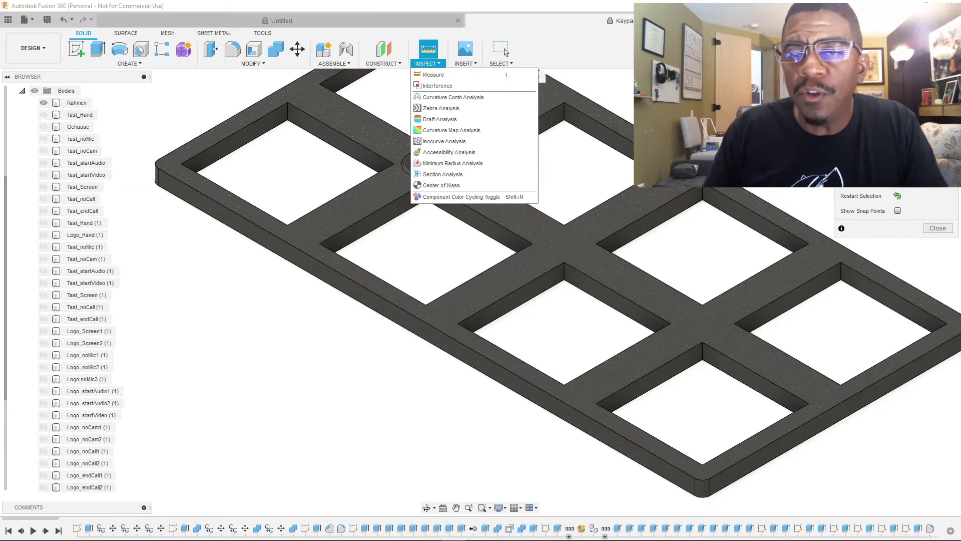
{"action": "scroll", "coordinate": [354, 324], "scroll_direction": "down", "scroll_amount": 3}
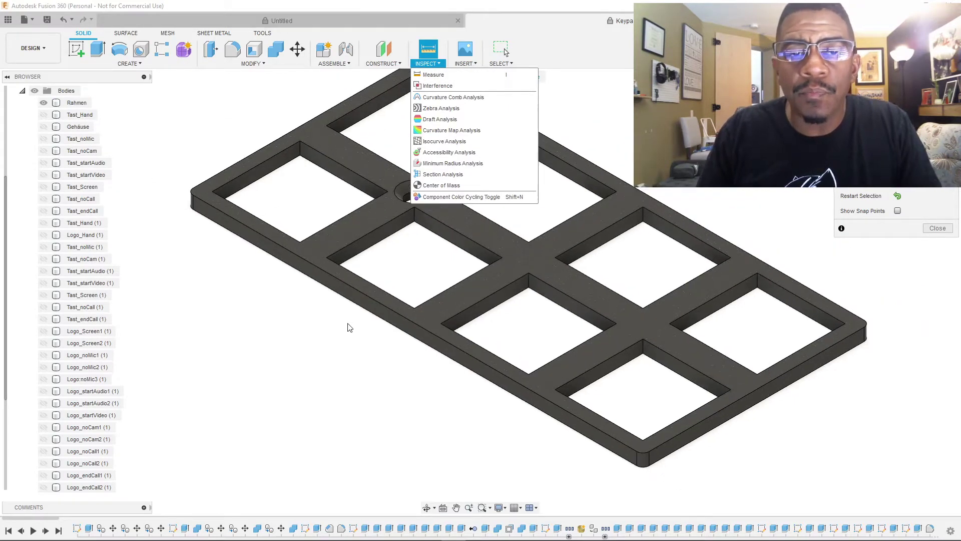
{"action": "left_click", "coordinate": [393, 302]}
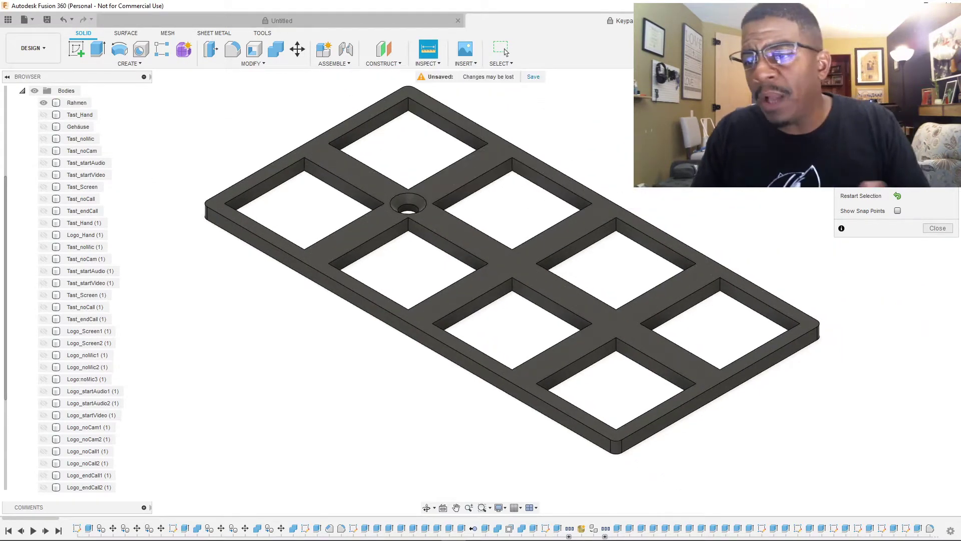
Step: End the measurement, switch to the empty Untitled design and start a sketch on the horizontal XY plane
{"action": "left_click", "coordinate": [937, 228]}
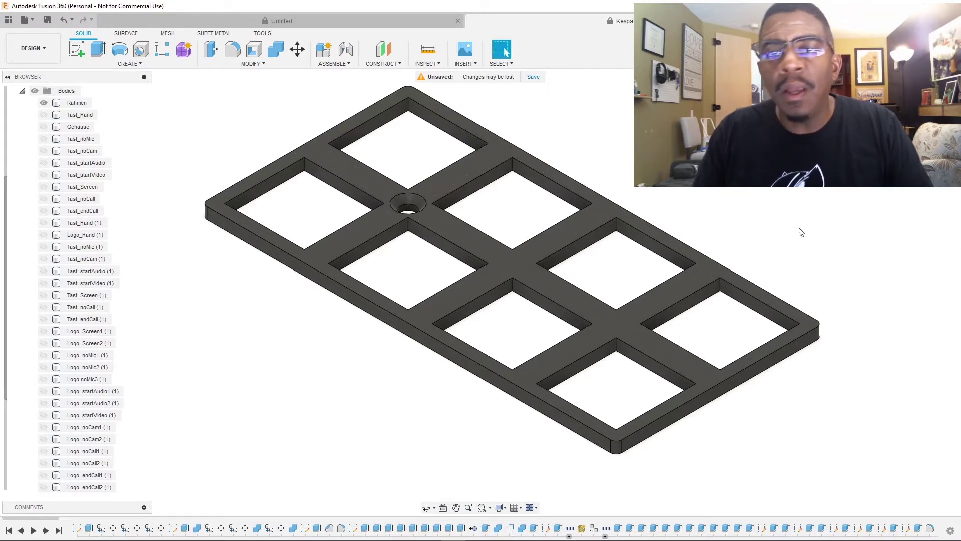
{"action": "left_click", "coordinate": [316, 19]}
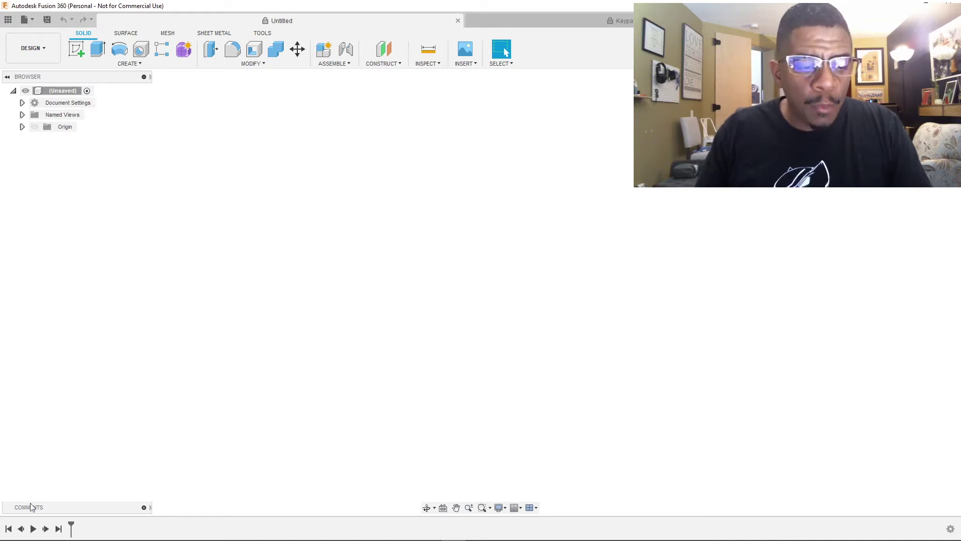
{"action": "left_click", "coordinate": [77, 49]}
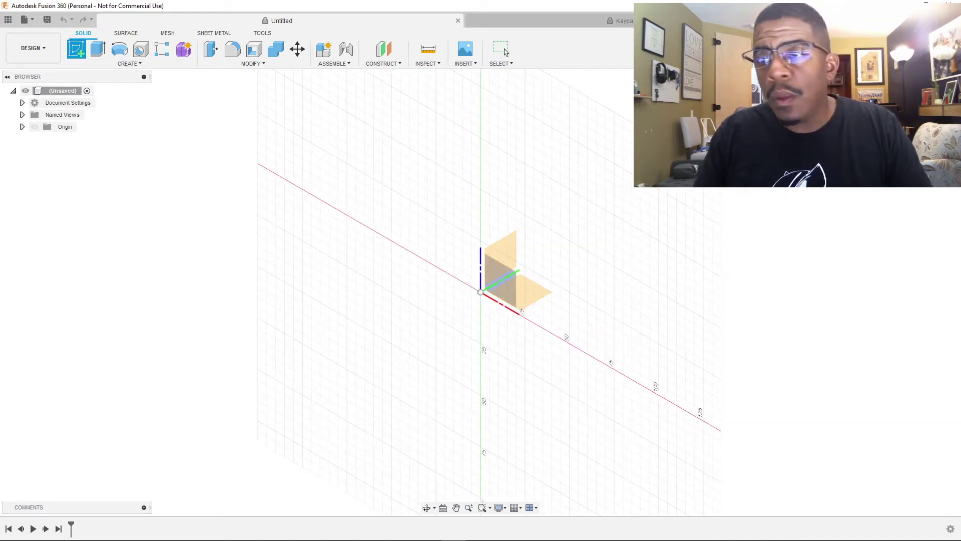
{"action": "left_click", "coordinate": [528, 290]}
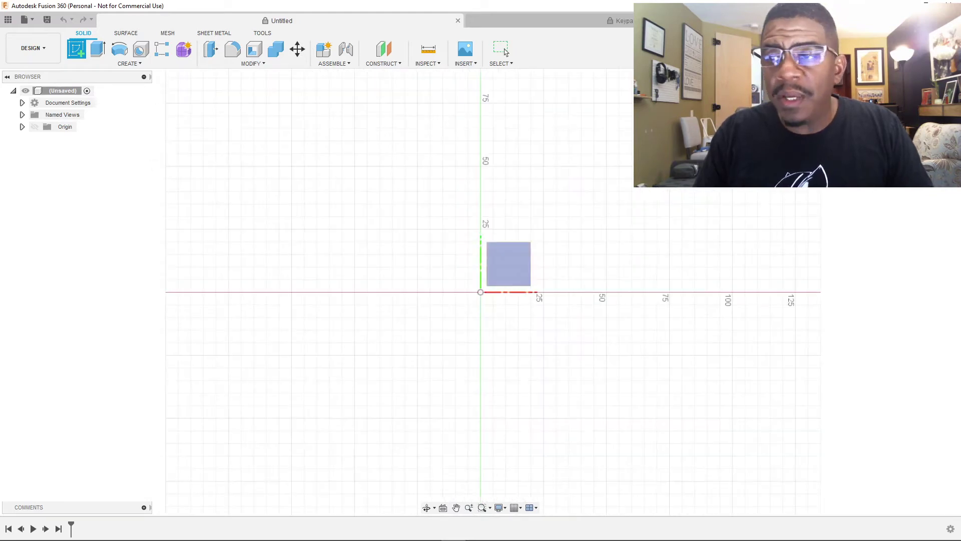
{"action": "left_click", "coordinate": [515, 264]}
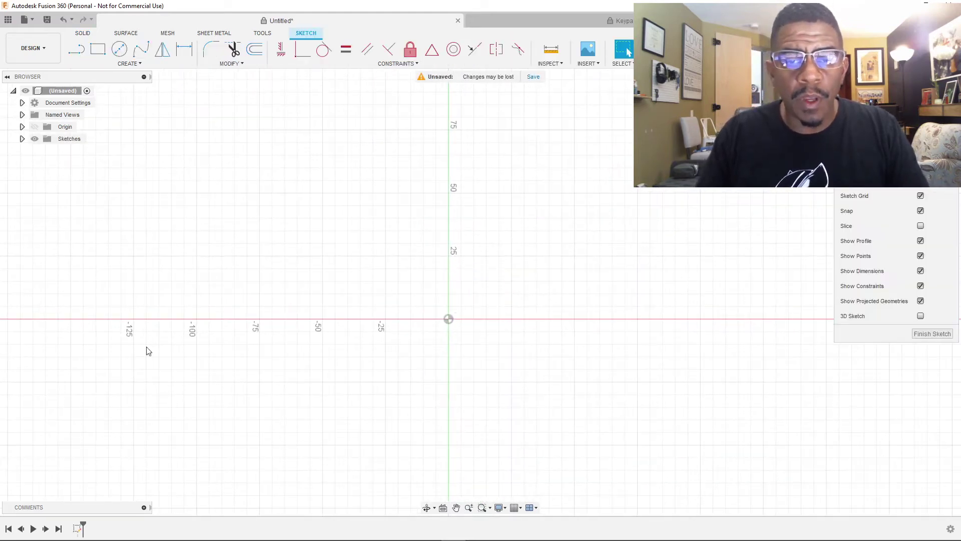
Step: Switch to the keypad model and measure the frame's overall length and width between its opposite outer edges
{"action": "left_click", "coordinate": [570, 21]}
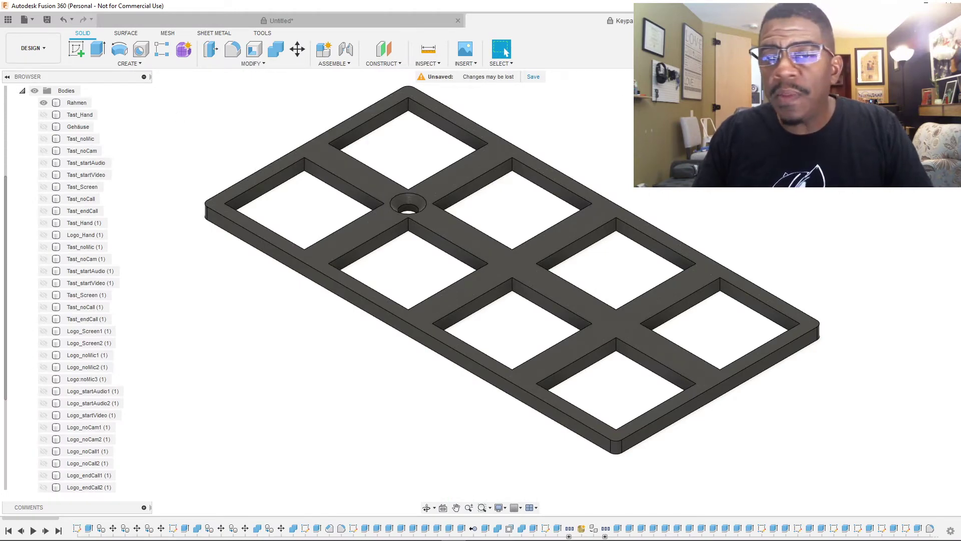
{"action": "left_click", "coordinate": [427, 52]}
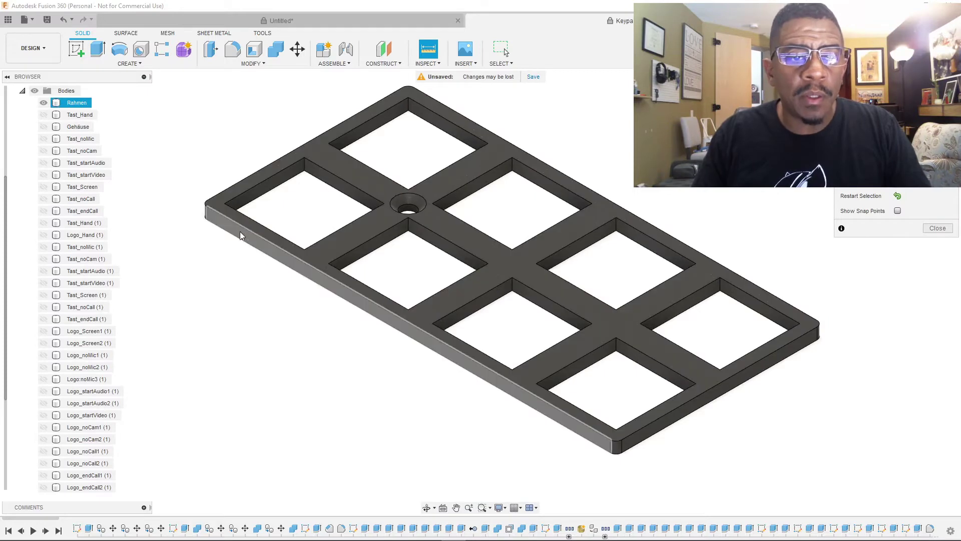
{"action": "left_click", "coordinate": [246, 186]}
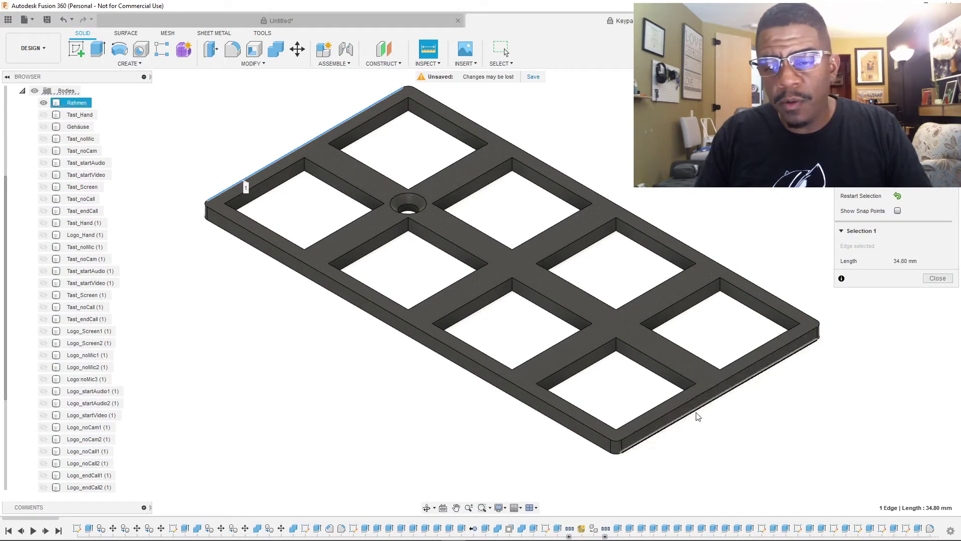
{"action": "left_click", "coordinate": [666, 420]}
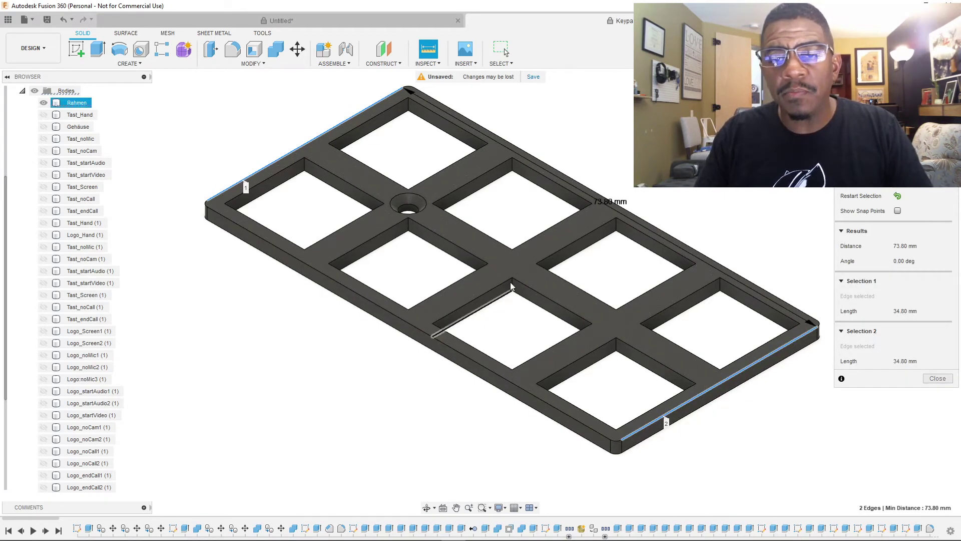
{"action": "left_click", "coordinate": [897, 196]}
{"action": "left_click", "coordinate": [604, 201]}
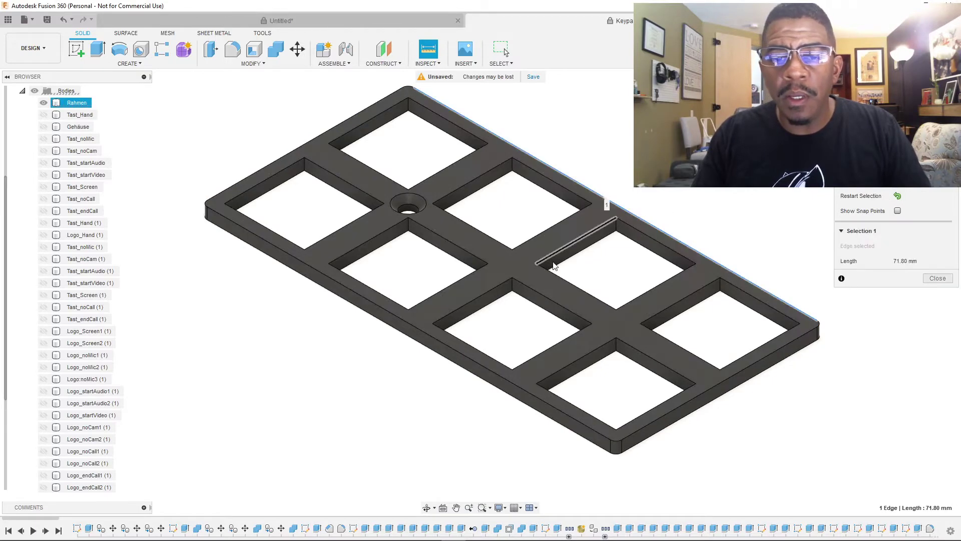
{"action": "left_click", "coordinate": [415, 330]}
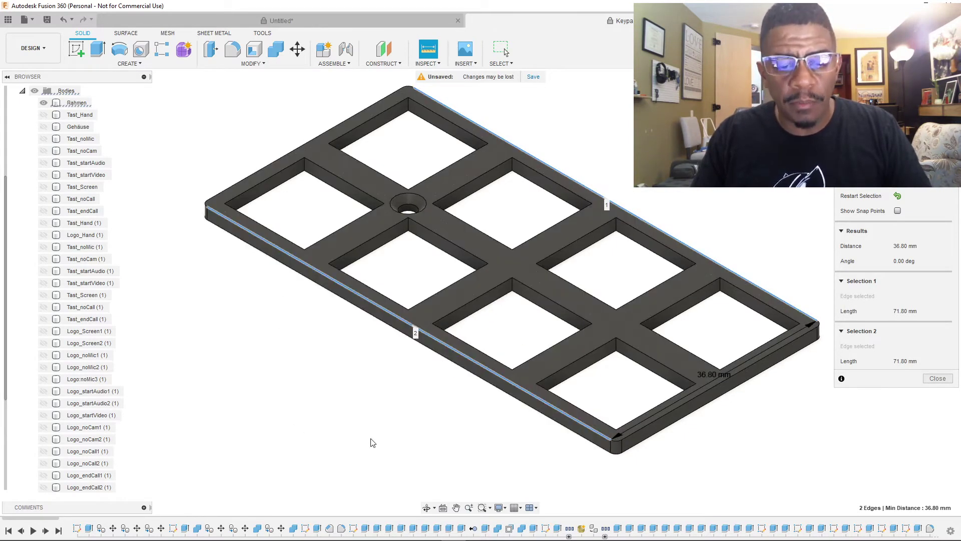
Step: Return to the Untitled design and sketch a two-point rectangle 73.8 mm wide and 36.8 mm high for the frame outline
{"action": "left_click", "coordinate": [287, 25]}
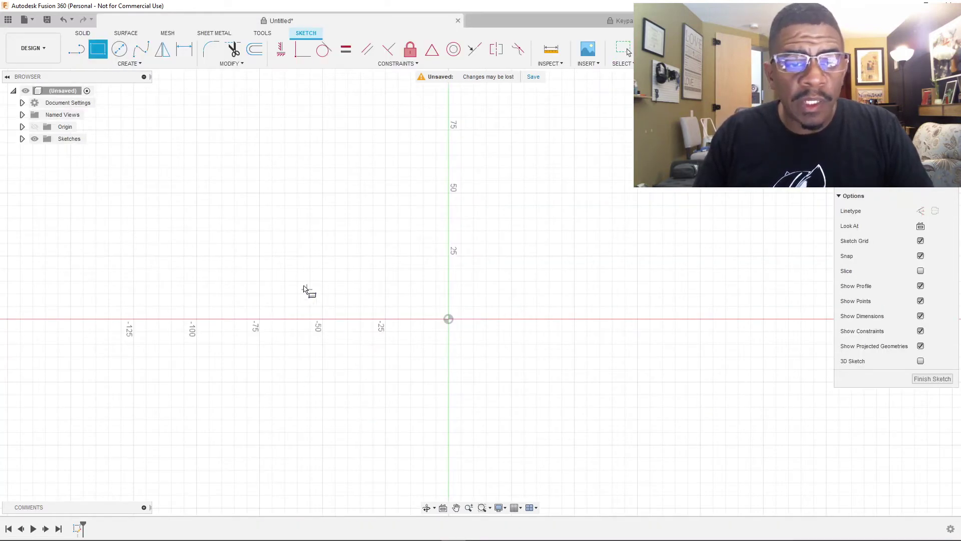
{"action": "left_click", "coordinate": [287, 237]}
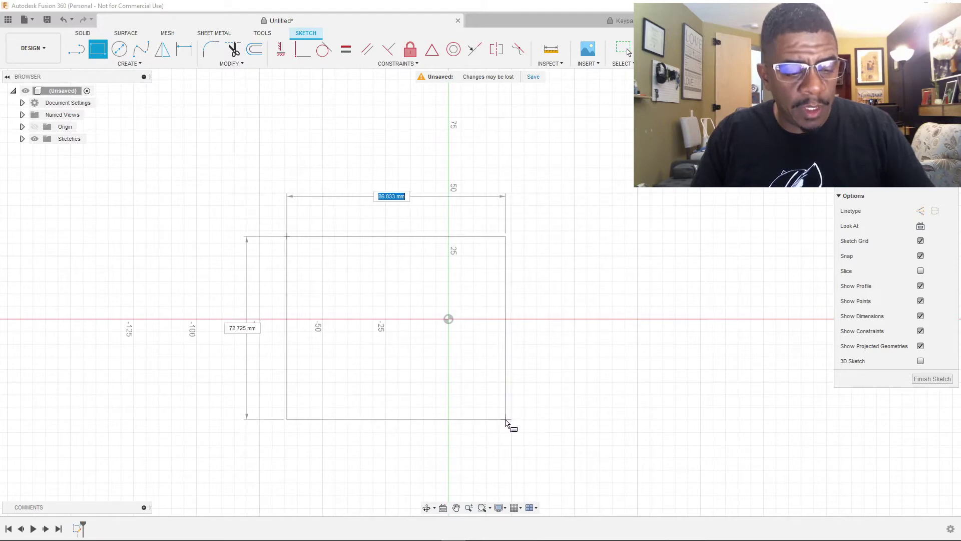
{"action": "key", "text": "Escape"}
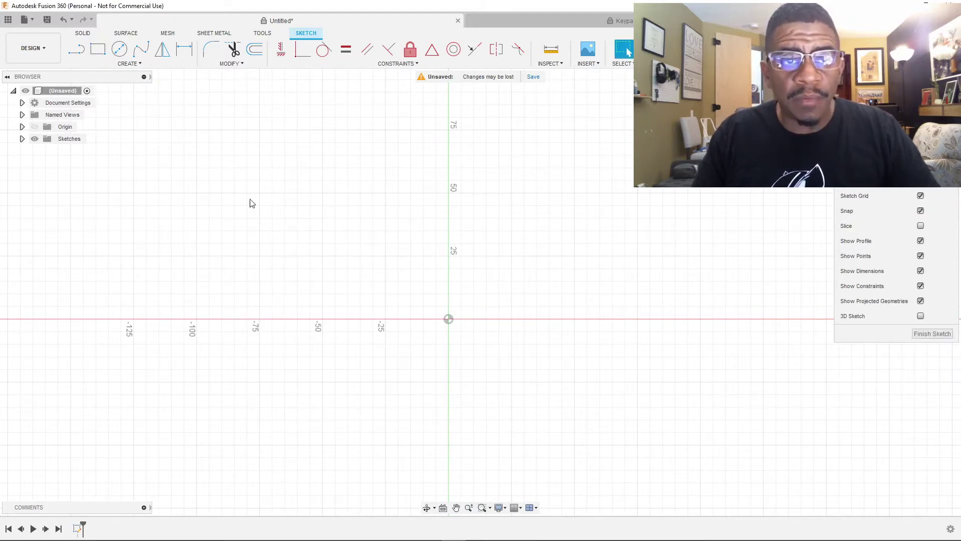
{"action": "left_click", "coordinate": [98, 48]}
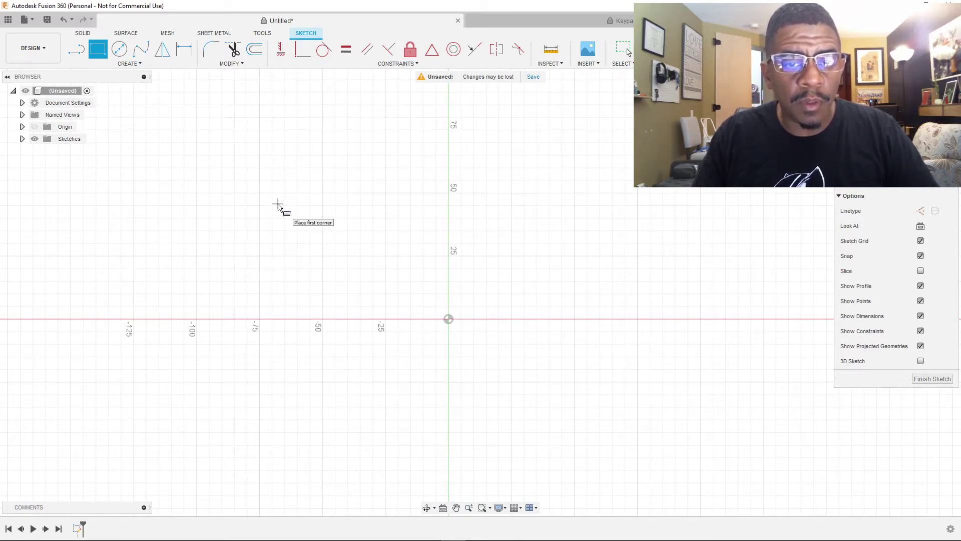
{"action": "left_click", "coordinate": [273, 220]}
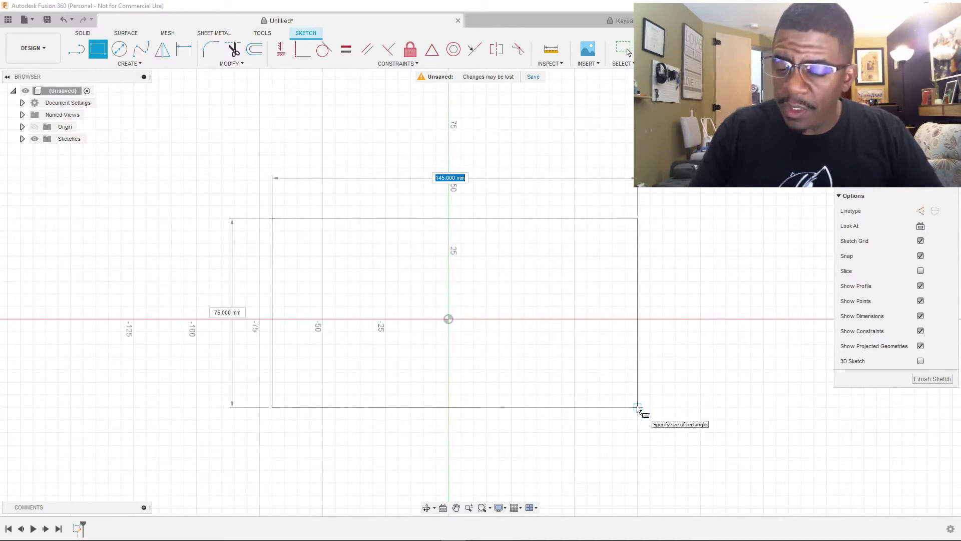
{"action": "type", "text": "3.8"}
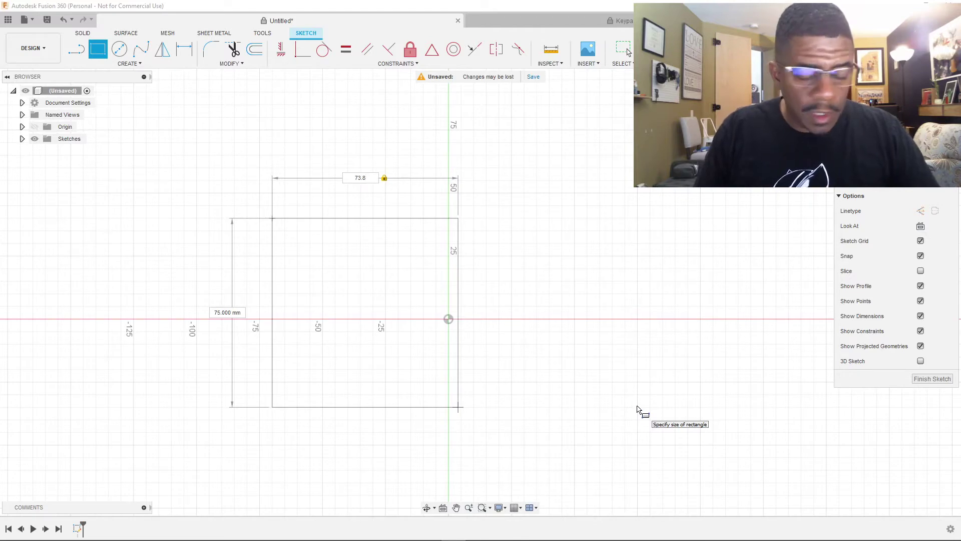
{"action": "key", "text": "Tab"}
{"action": "type", "text": "36"}
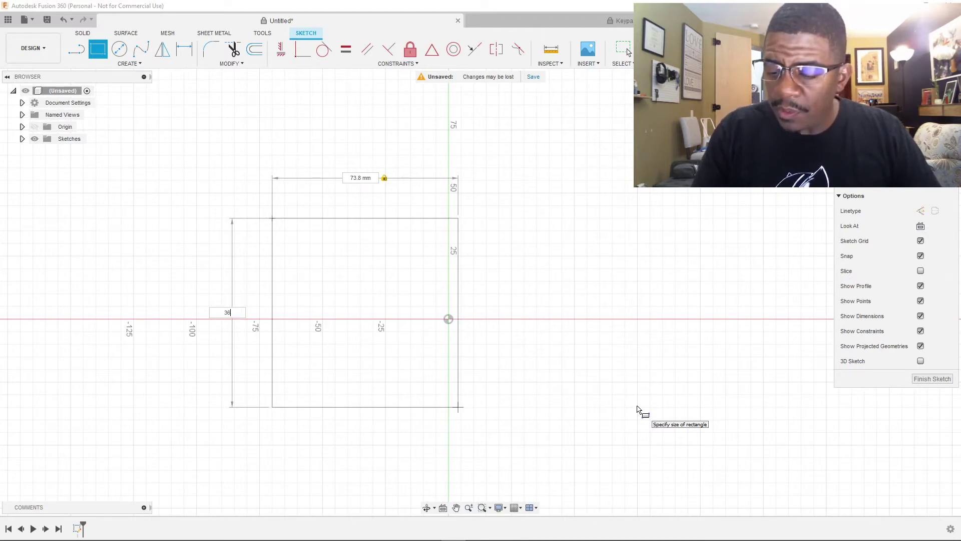
{"action": "type", "text": ".8"}
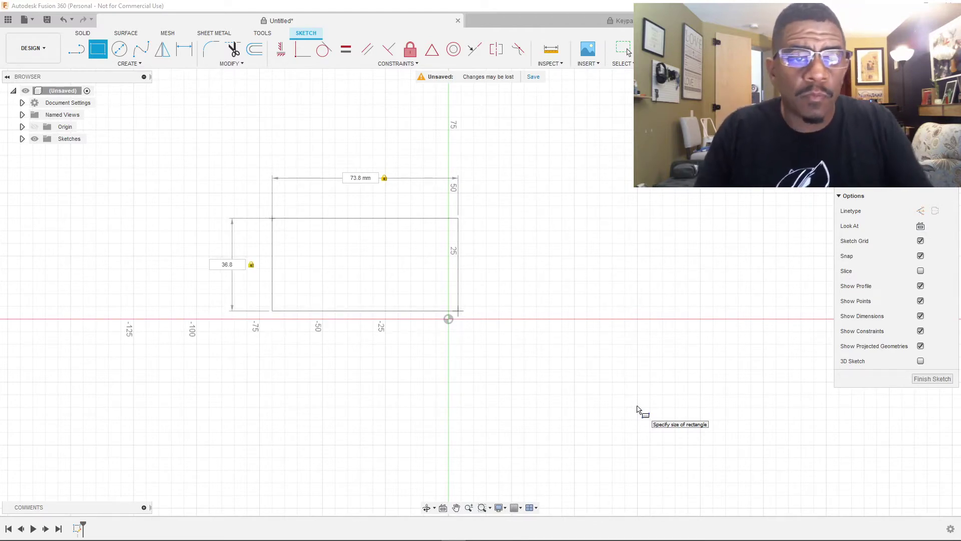
{"action": "key", "text": "Return"}
{"action": "scroll", "coordinate": [103, 284], "scroll_direction": "down", "scroll_amount": 1}
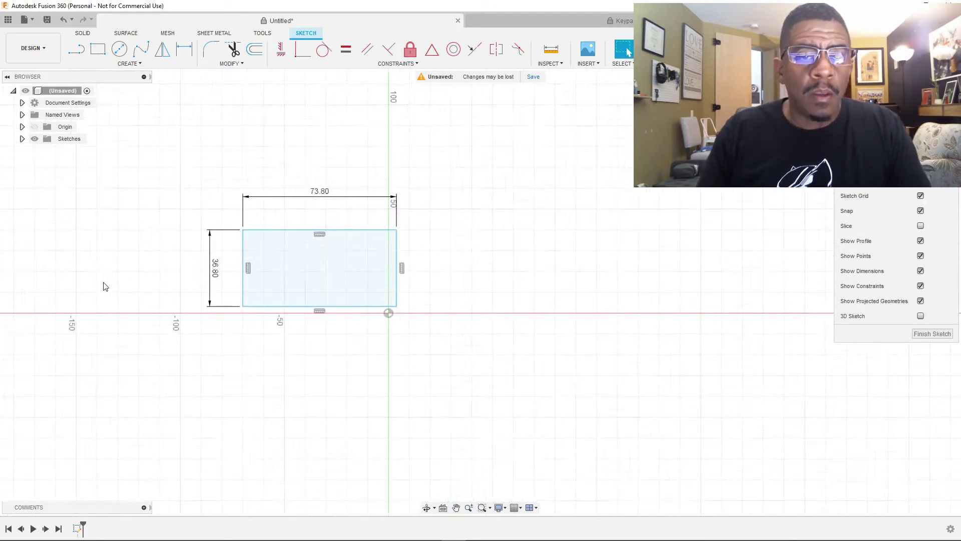
{"action": "scroll", "coordinate": [107, 278], "scroll_direction": "up", "scroll_amount": 3}
{"action": "scroll", "coordinate": [115, 282], "scroll_direction": "up", "scroll_amount": 1}
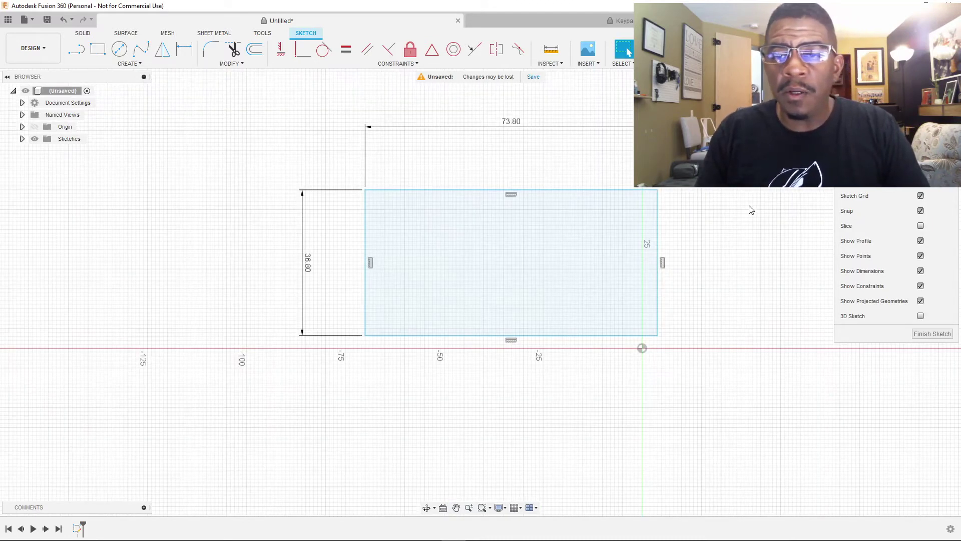
{"action": "scroll", "coordinate": [745, 207], "scroll_direction": "up", "scroll_amount": 1}
{"action": "scroll", "coordinate": [524, 154], "scroll_direction": "up", "scroll_amount": 1}
{"action": "scroll", "coordinate": [530, 156], "scroll_direction": "up", "scroll_amount": 1}
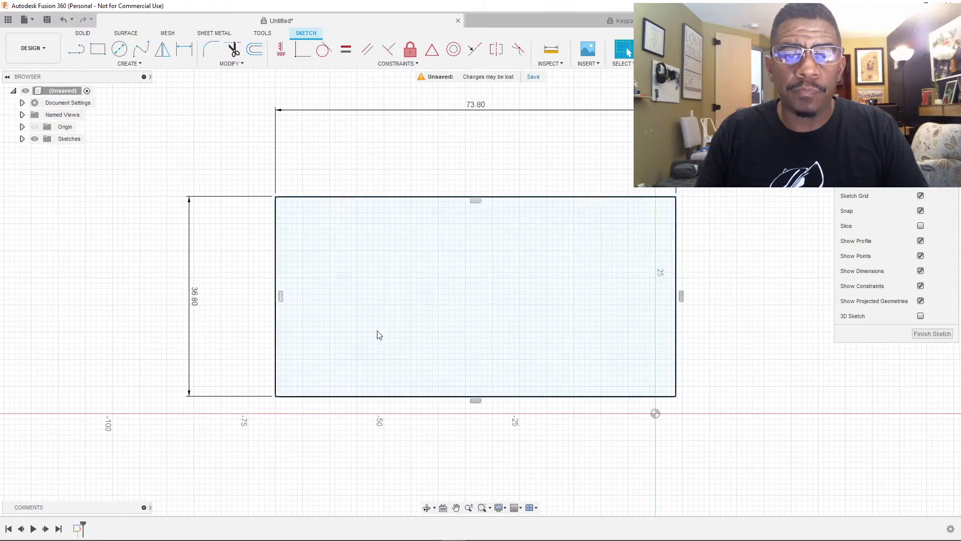
Step: Switch to the keypad model and measure the corner key opening beside the countersunk hole between both pairs of opposite edges
{"action": "left_click", "coordinate": [593, 20]}
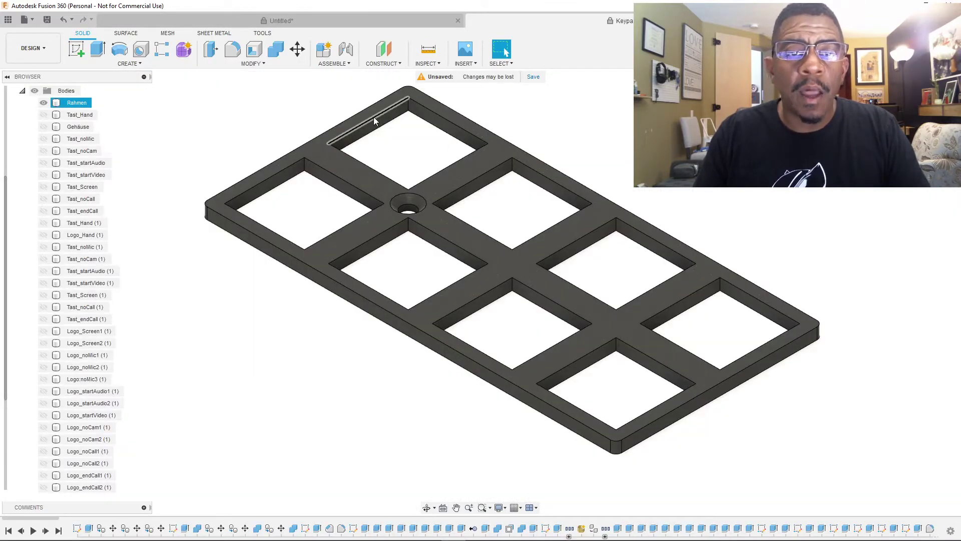
{"action": "left_click", "coordinate": [375, 120]}
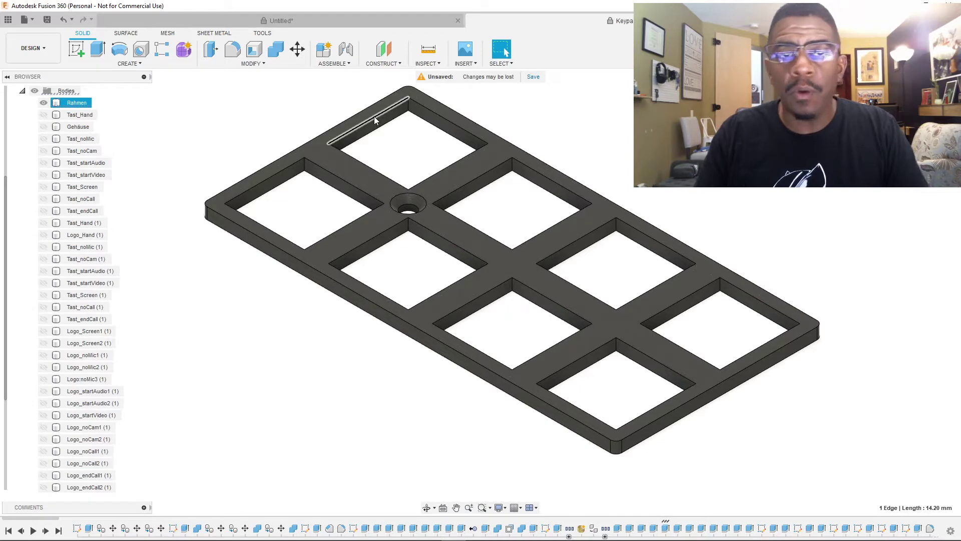
{"action": "key", "text": "i"}
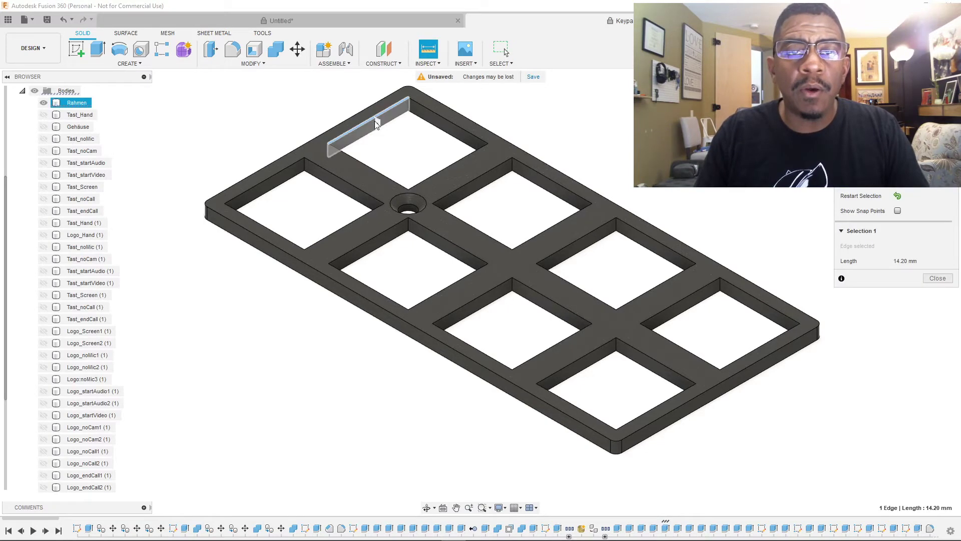
{"action": "left_click", "coordinate": [442, 175]}
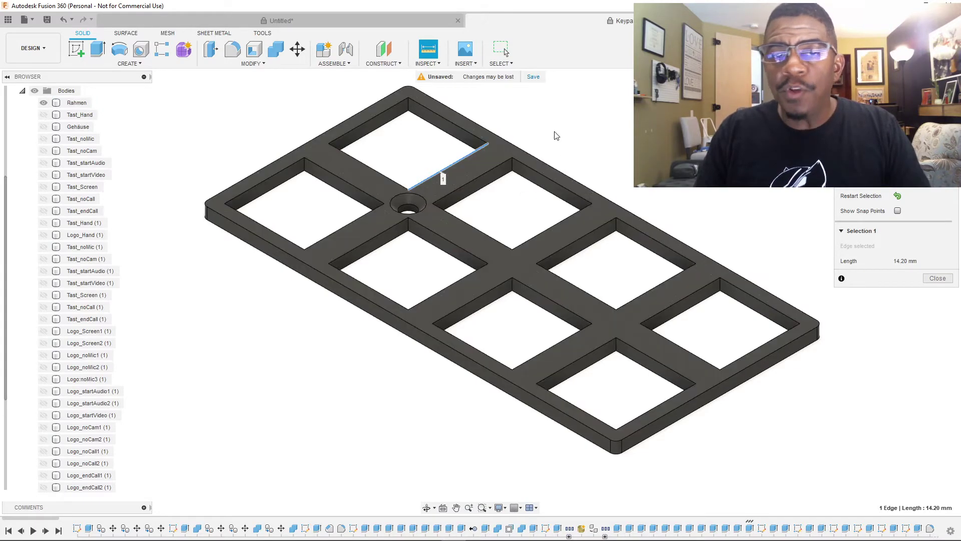
{"action": "left_click", "coordinate": [365, 127]}
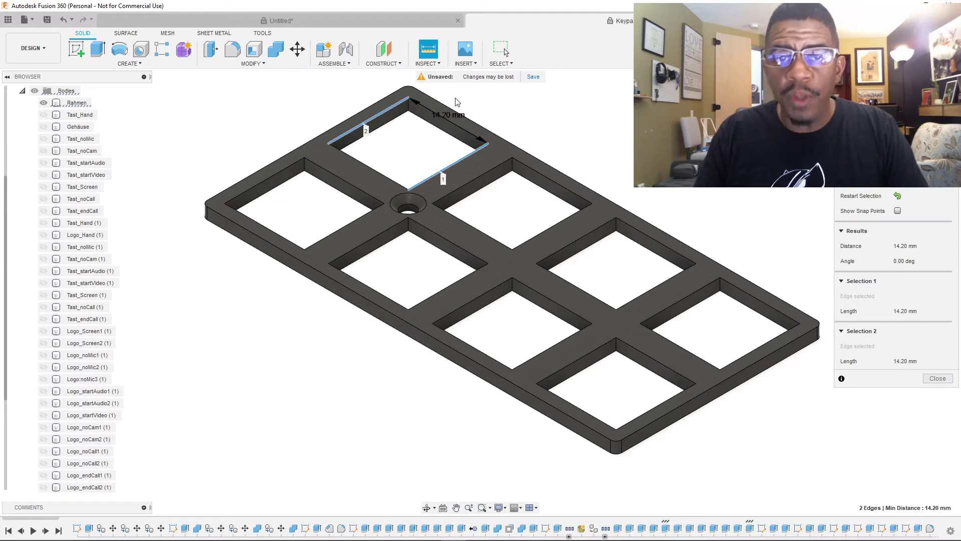
{"action": "left_click", "coordinate": [403, 162]}
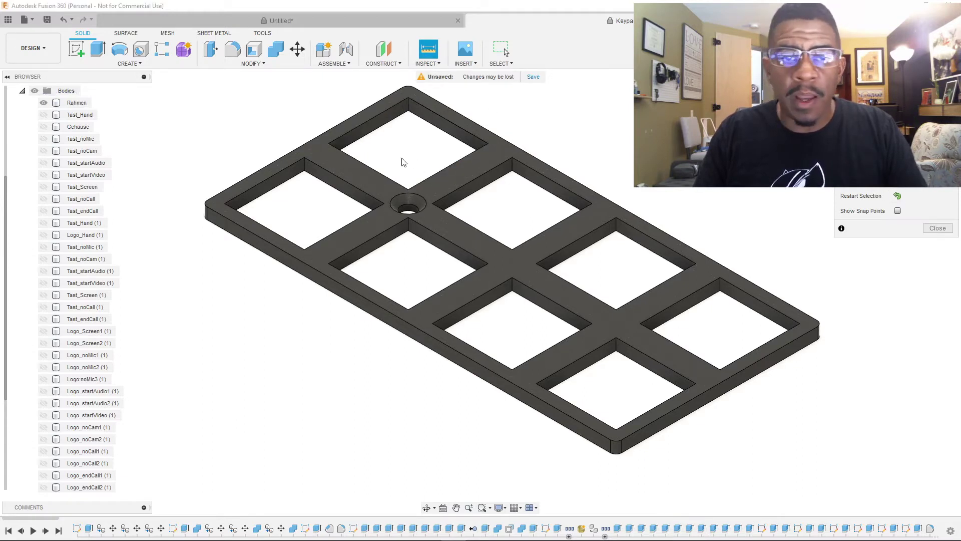
{"action": "left_click", "coordinate": [368, 168]}
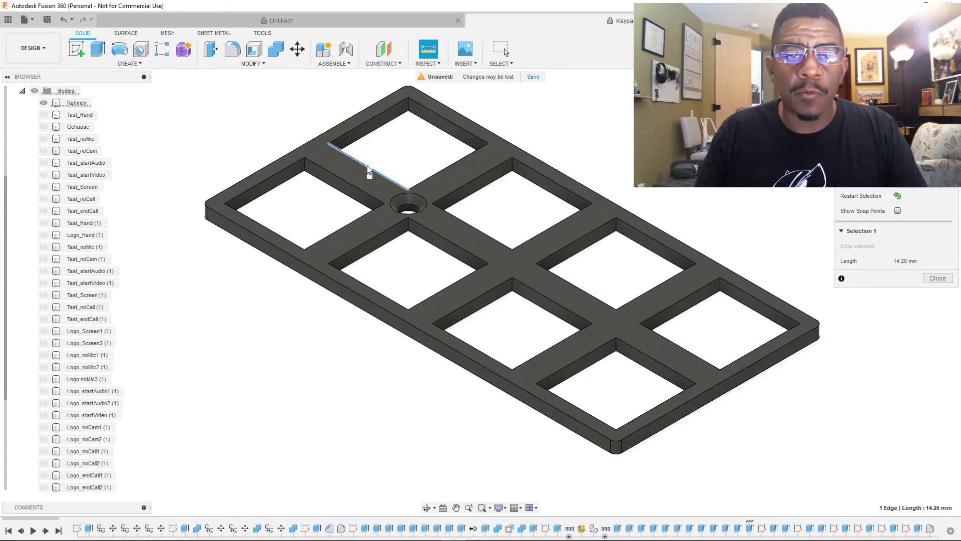
{"action": "left_click", "coordinate": [448, 125]}
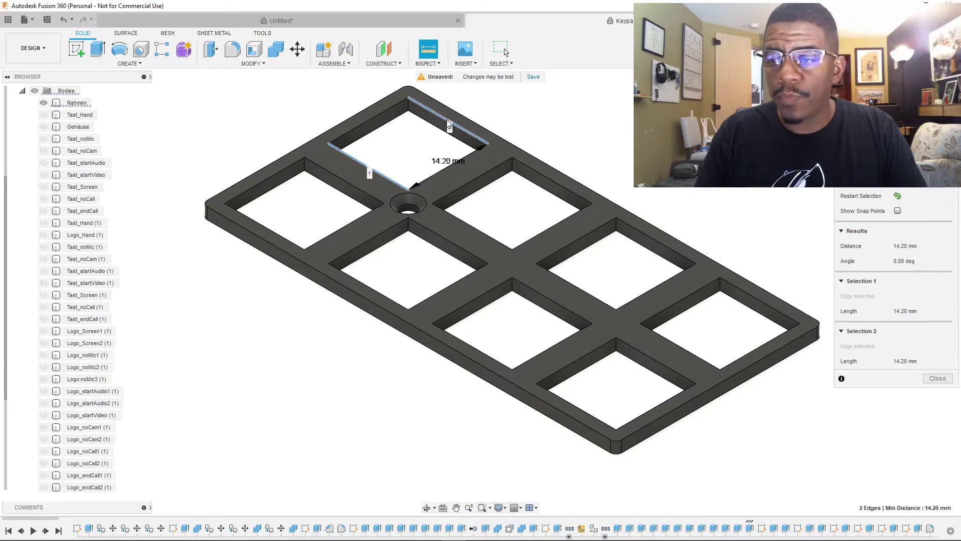
Step: Measure the border between that corner opening and the frame's outer edge on both the short and the long side
{"action": "left_click", "coordinate": [897, 197]}
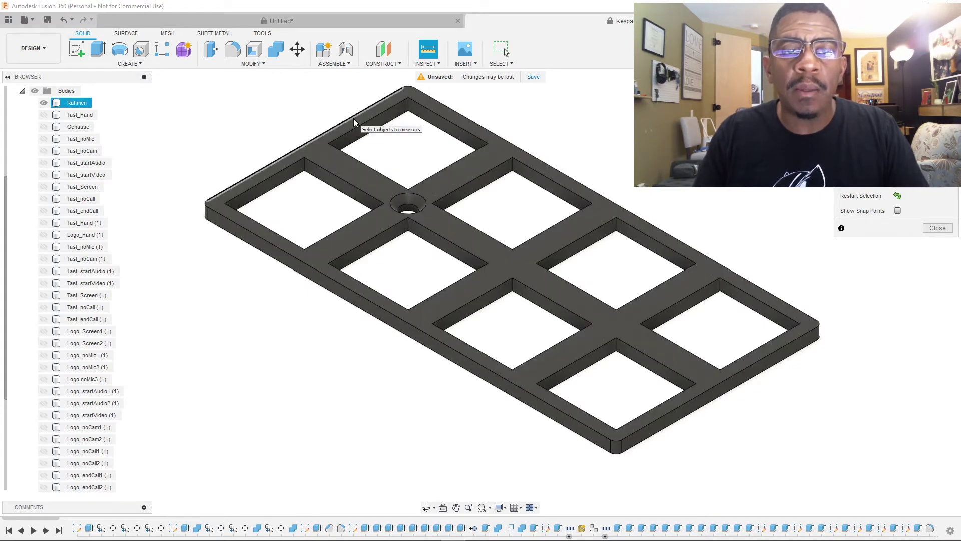
{"action": "left_click", "coordinate": [354, 122]}
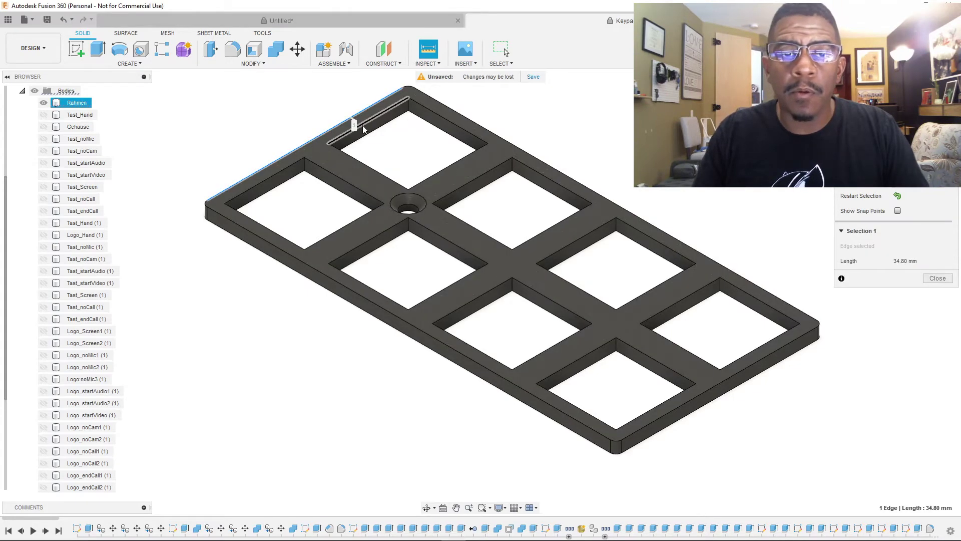
{"action": "left_click", "coordinate": [363, 126]}
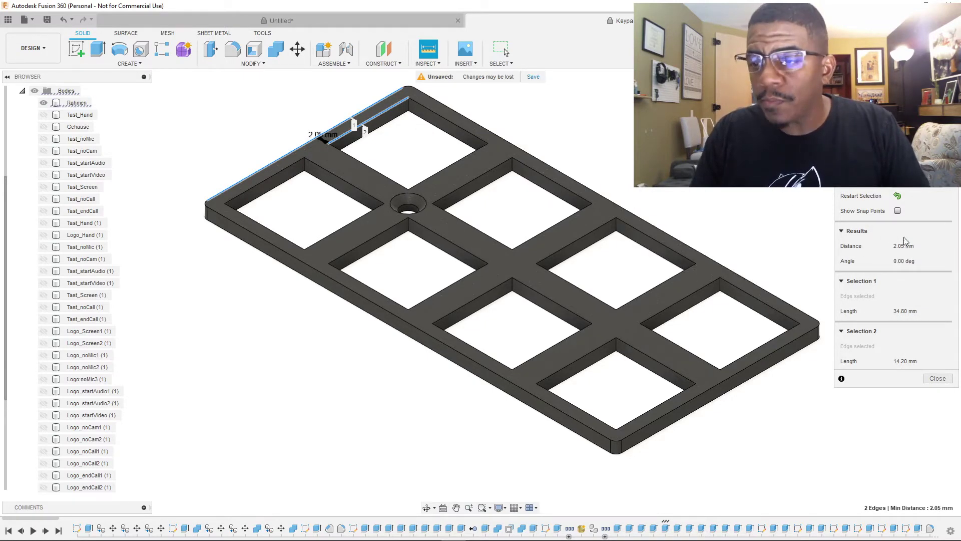
{"action": "left_click", "coordinate": [905, 199]}
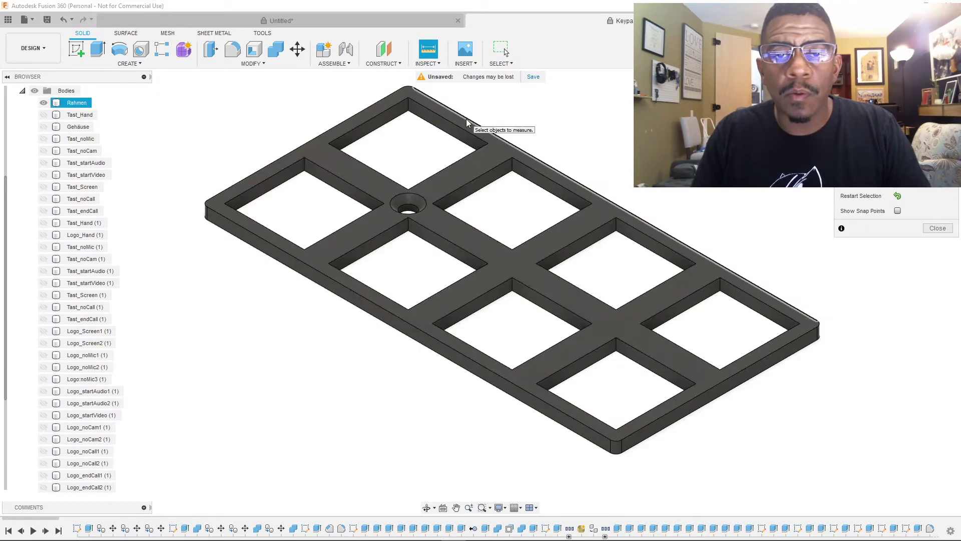
{"action": "left_click", "coordinate": [465, 119]}
{"action": "left_click", "coordinate": [466, 133]}
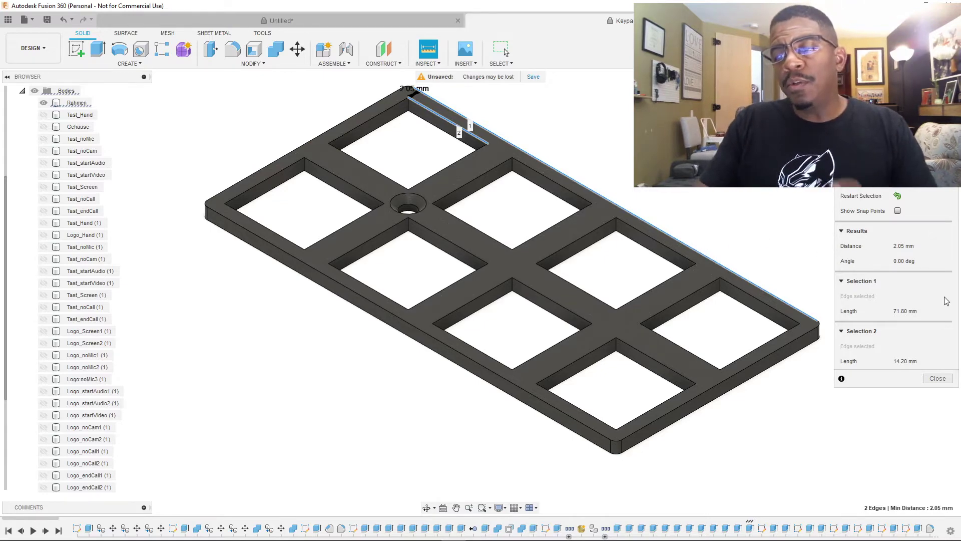
Step: Return to the Untitled design and sketch a 14.2 mm by 14.2 mm two-point rectangle inside the frame outline near its upper-left corner
{"action": "left_click", "coordinate": [369, 25]}
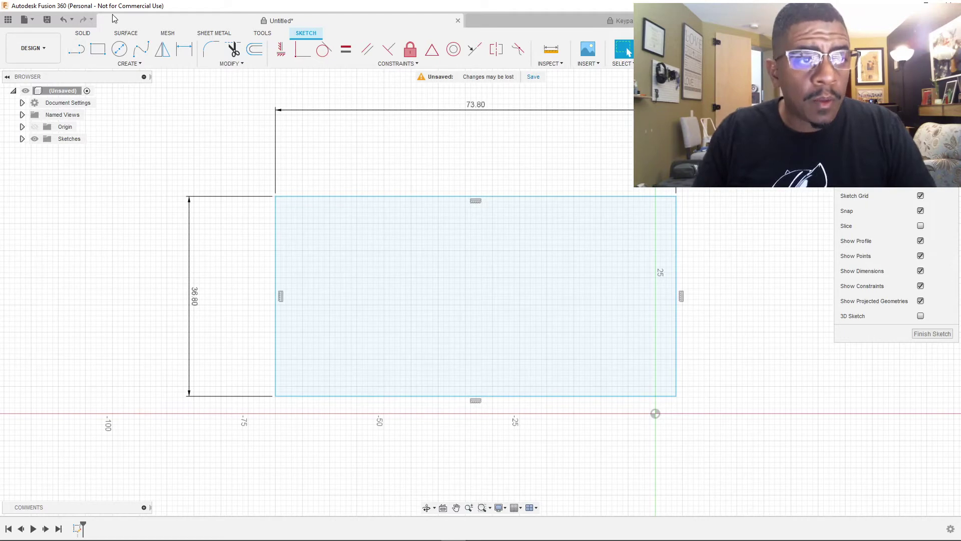
{"action": "left_click", "coordinate": [98, 49]}
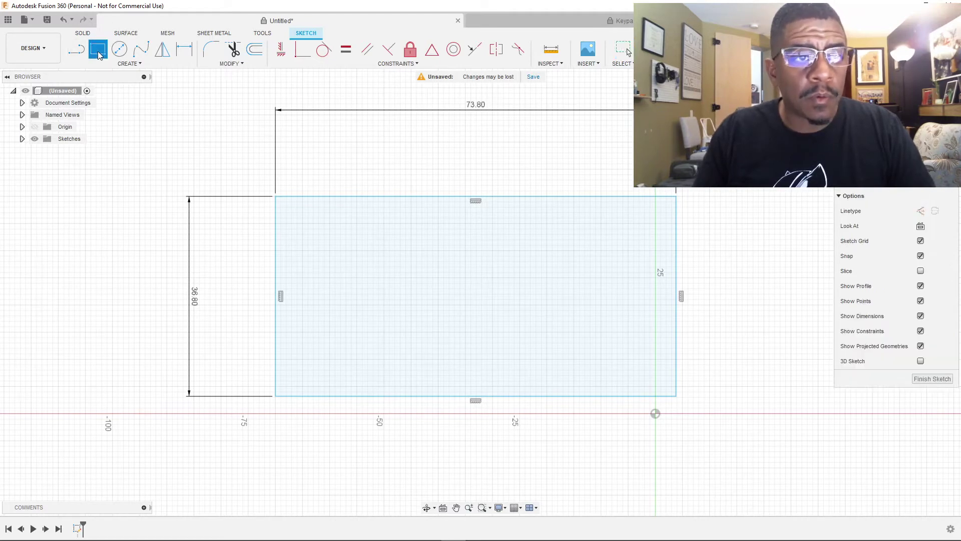
{"action": "left_click", "coordinate": [291, 213]}
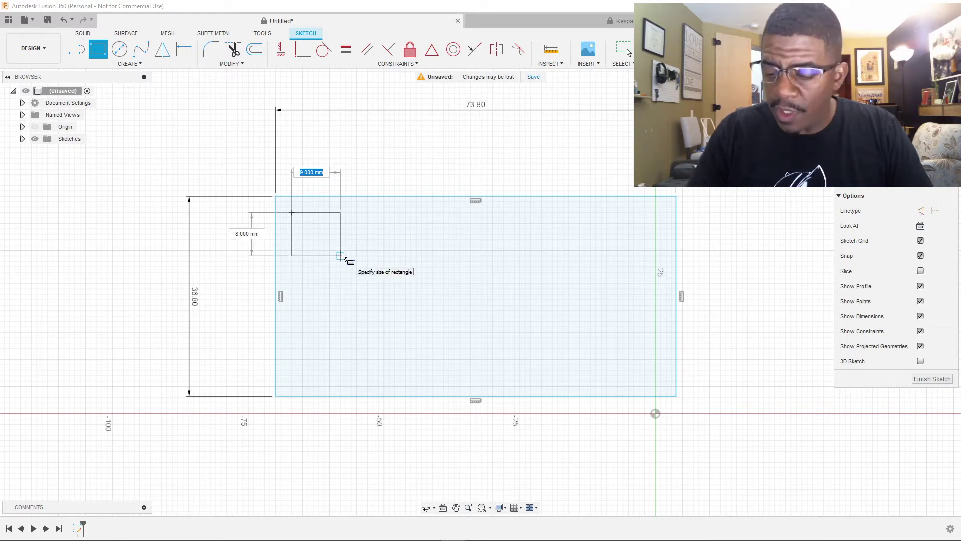
{"action": "type", "text": "14.2"}
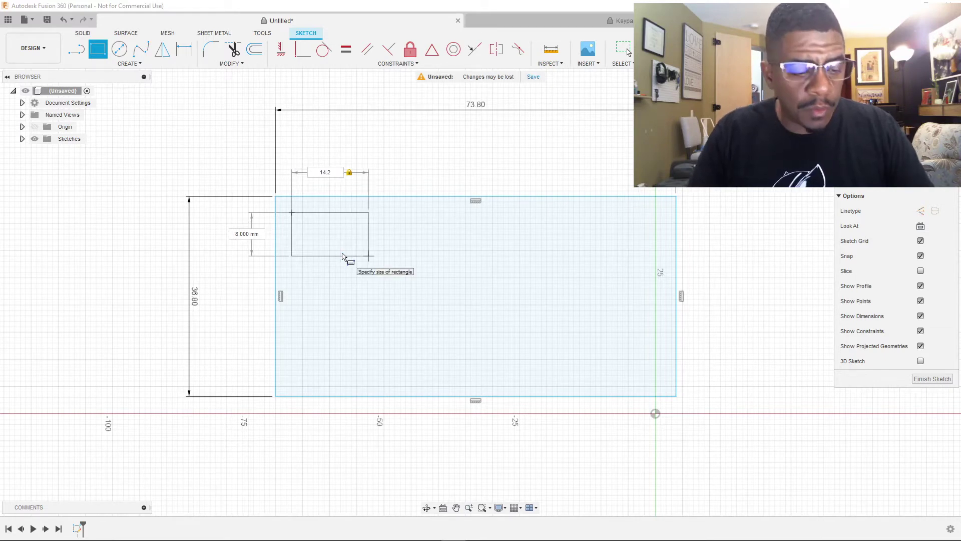
{"action": "key", "text": "Tab"}
{"action": "type", "text": "14."}
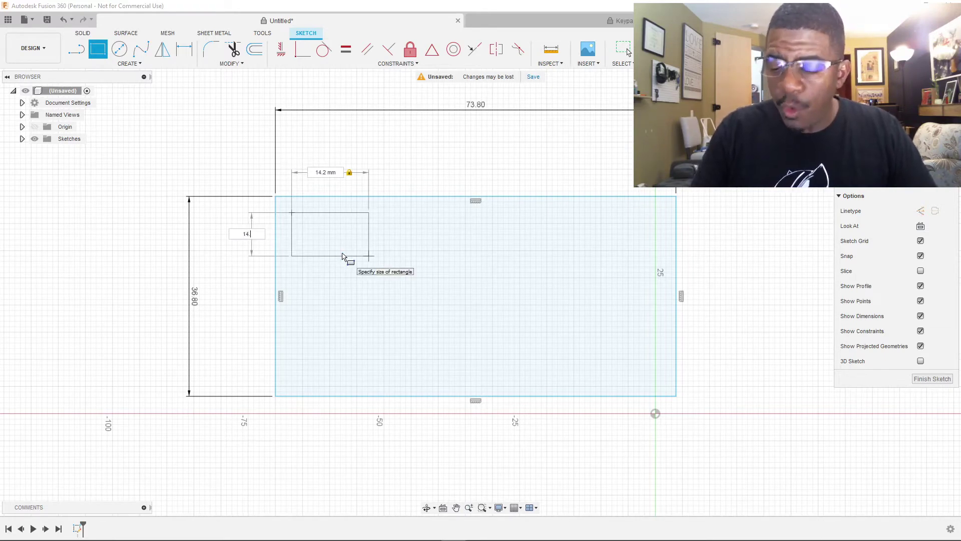
{"action": "type", "text": "2"}
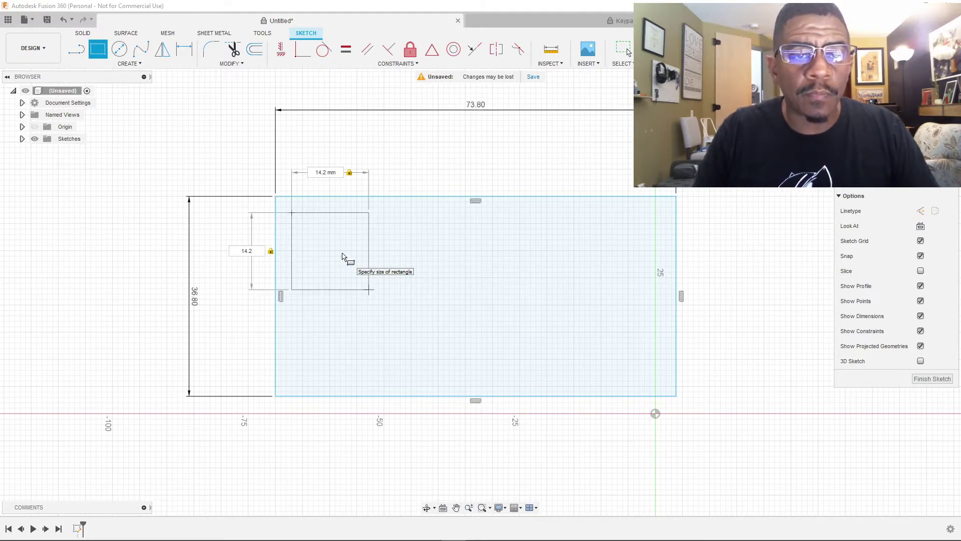
{"action": "key", "text": "Return"}
{"action": "key", "text": "Escape"}
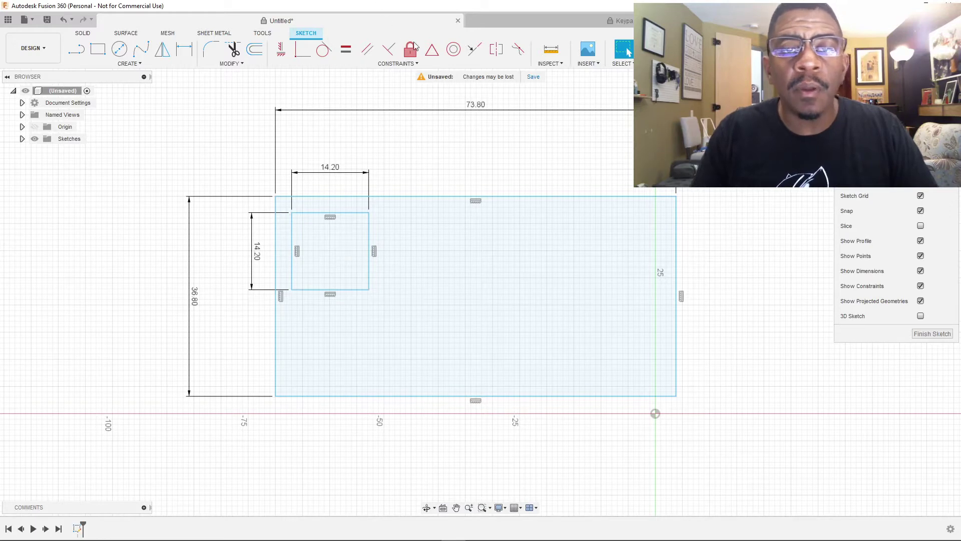
Step: Dimension the square's top and left sides 2.05 mm from the frame outline's adjacent edges
{"action": "left_click", "coordinate": [185, 49]}
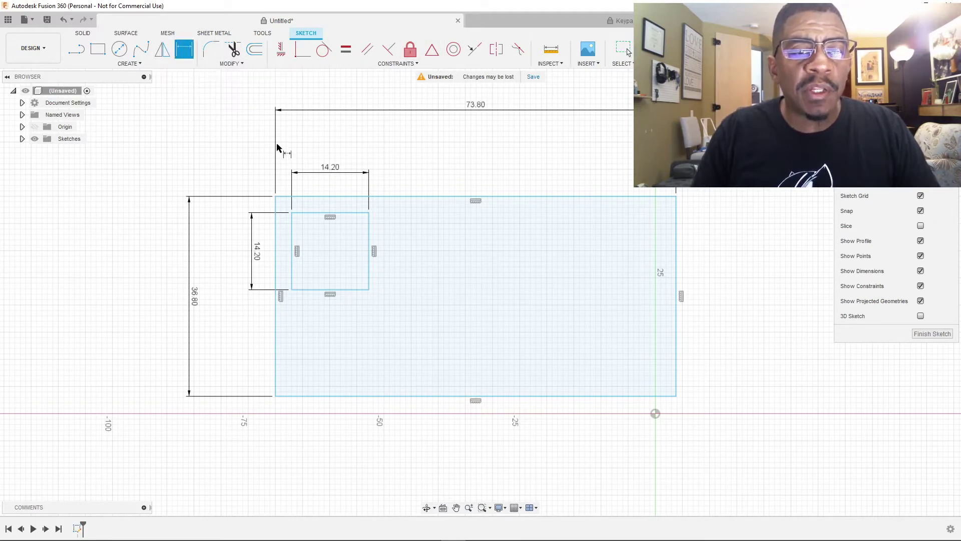
{"action": "left_click", "coordinate": [331, 197]}
{"action": "left_click", "coordinate": [331, 214]}
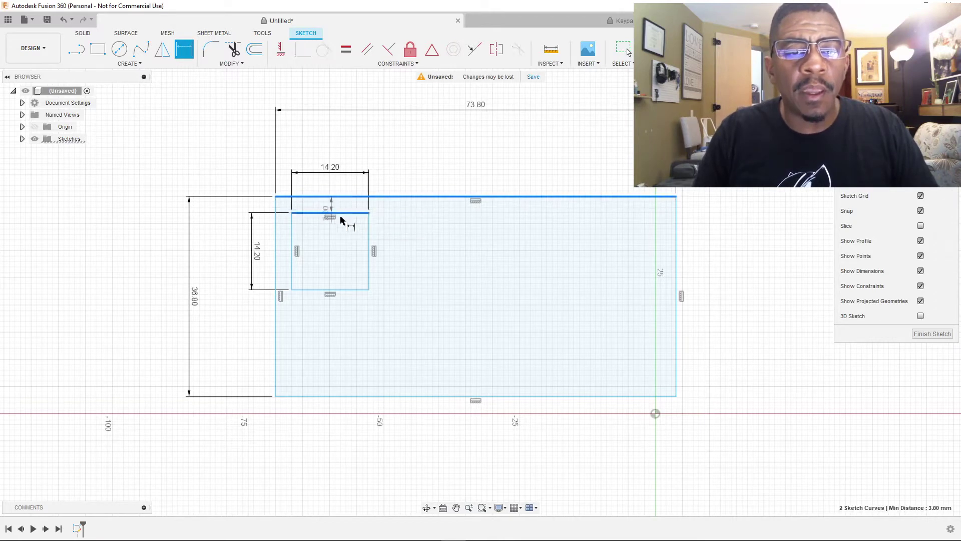
{"action": "left_click", "coordinate": [337, 189]}
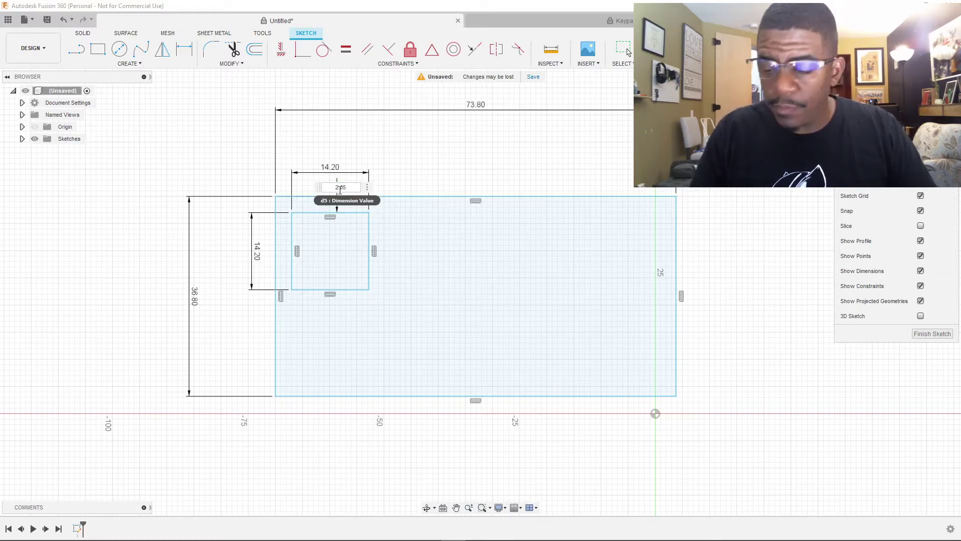
{"action": "key", "text": "Return"}
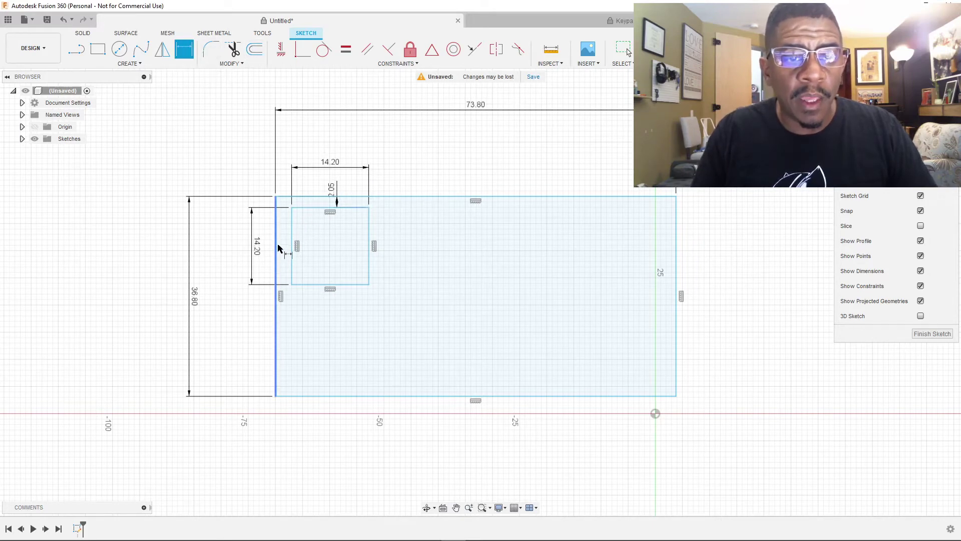
{"action": "left_click", "coordinate": [276, 246]}
{"action": "left_click", "coordinate": [292, 245]}
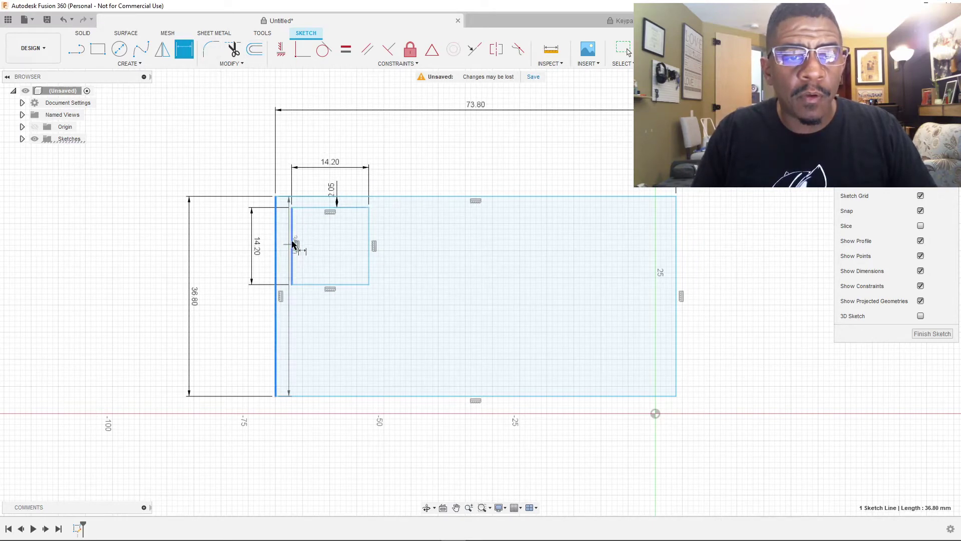
{"action": "left_click", "coordinate": [252, 241]}
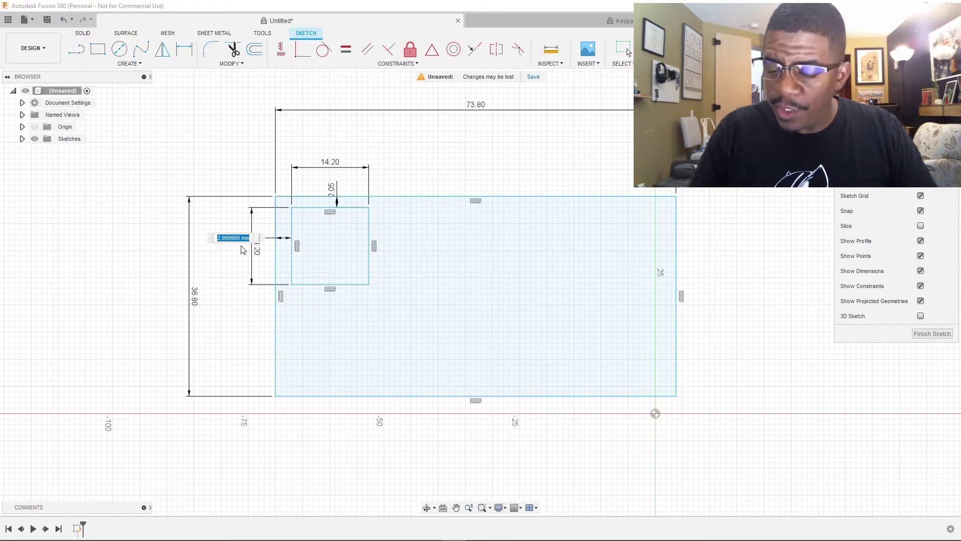
{"action": "key", "text": "Return"}
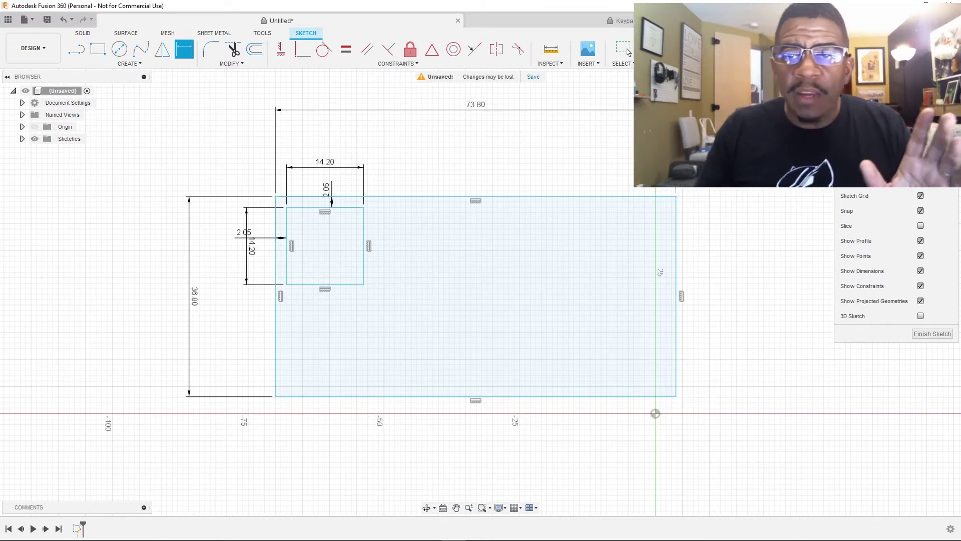
Step: Switch to the keypad model and measure the rib between the corner opening and its neighbour along the frame's long side
{"action": "left_click", "coordinate": [621, 21]}
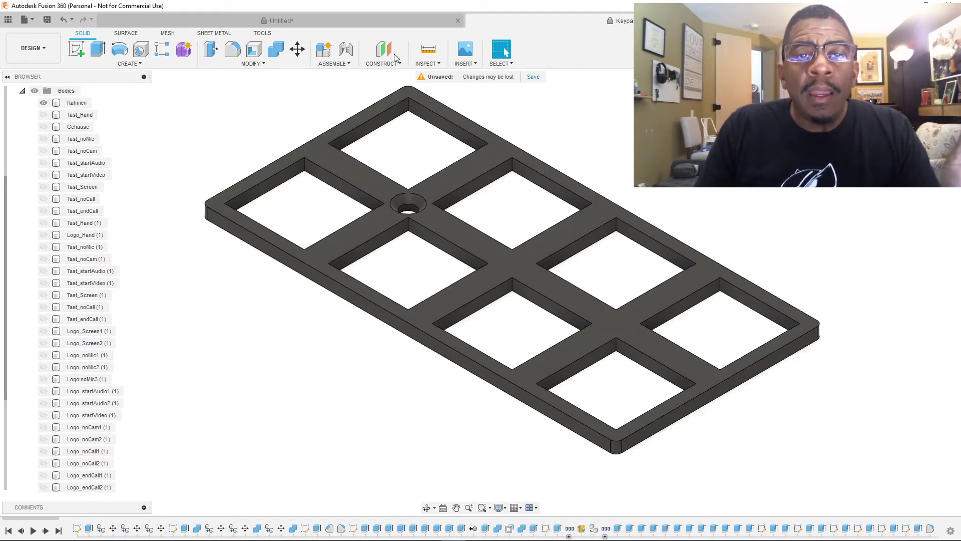
{"action": "left_click", "coordinate": [428, 49]}
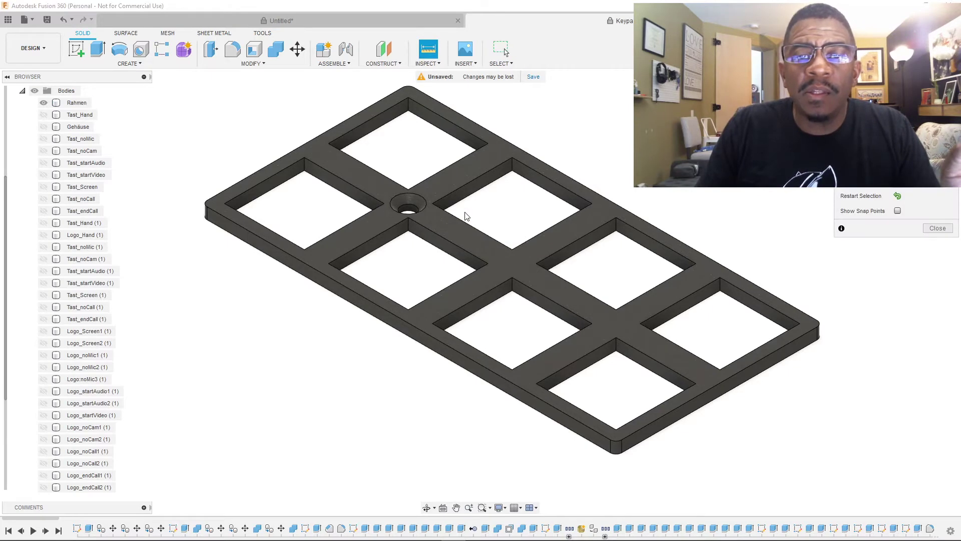
{"action": "left_click", "coordinate": [448, 168]}
{"action": "left_click", "coordinate": [471, 186]}
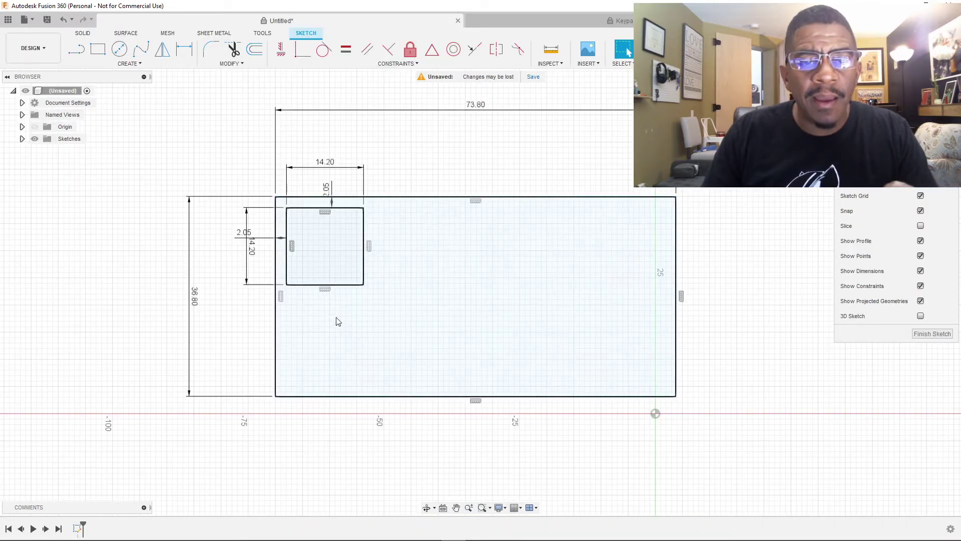
Step: Return to the Untitled design and copy all four sides of the 14.2 mm corner square
{"action": "left_click", "coordinate": [365, 228]}
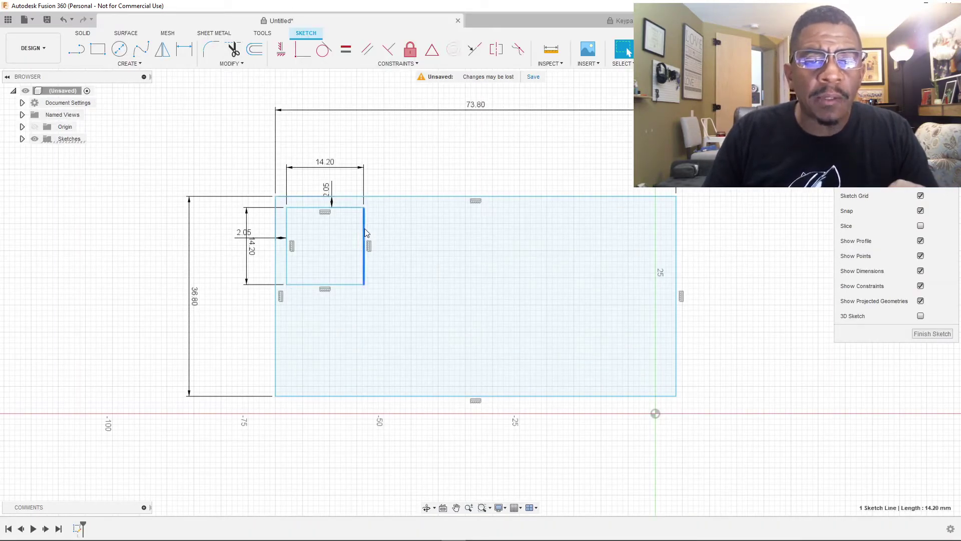
{"action": "right_click", "coordinate": [315, 209]}
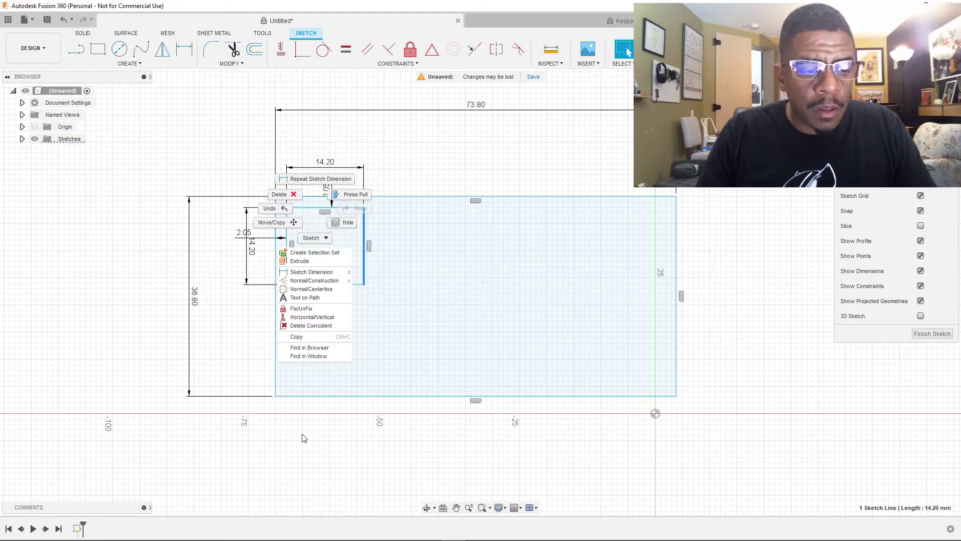
{"action": "left_click", "coordinate": [325, 336]}
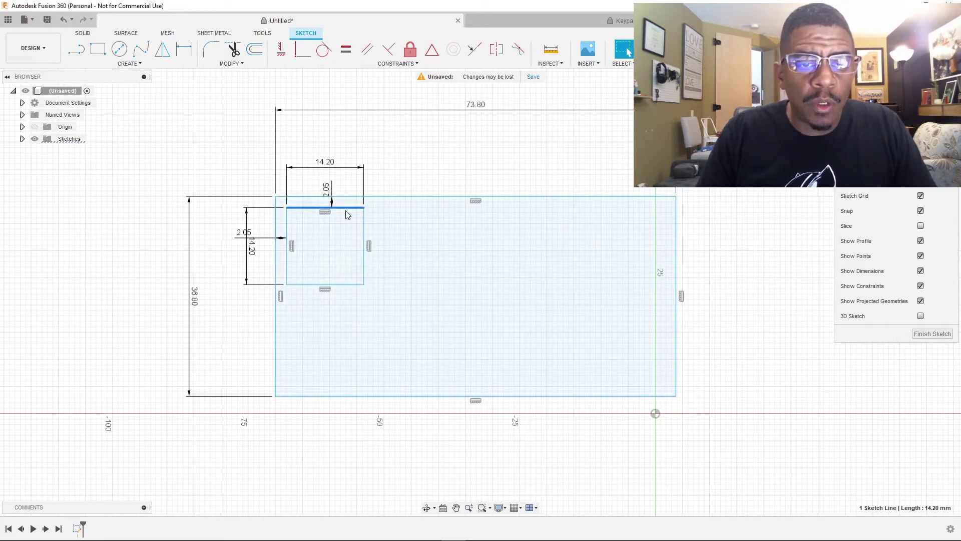
{"action": "double_click", "coordinate": [289, 230]}
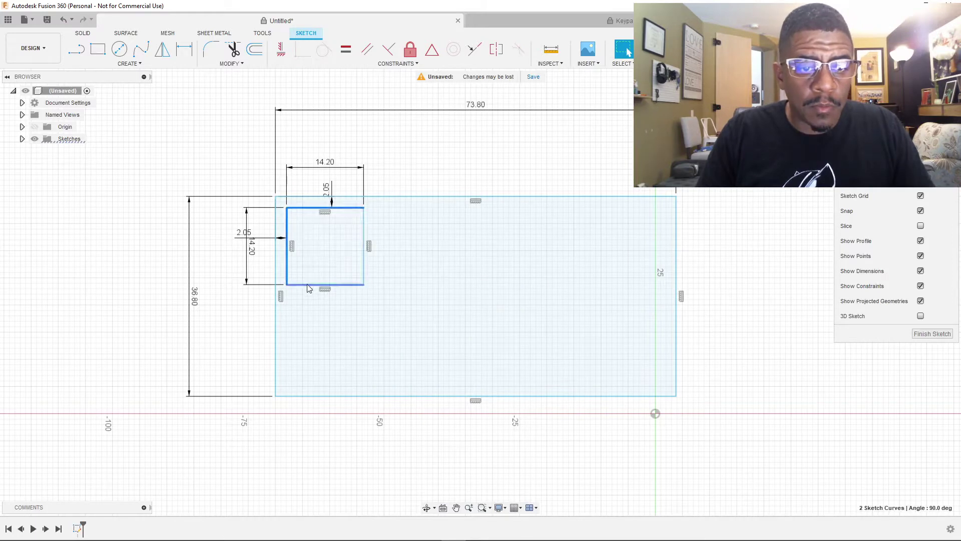
{"action": "right_click", "coordinate": [363, 229]}
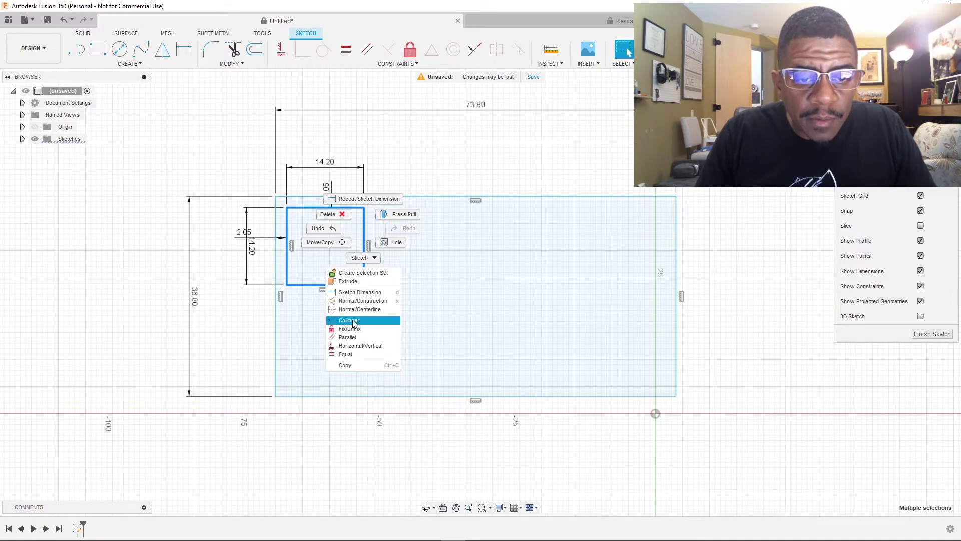
{"action": "left_click", "coordinate": [356, 365]}
Step: Paste the square and move the copy about 17.3 mm in X and 0.18 mm in Y, beside the original
{"action": "left_click", "coordinate": [402, 232]}
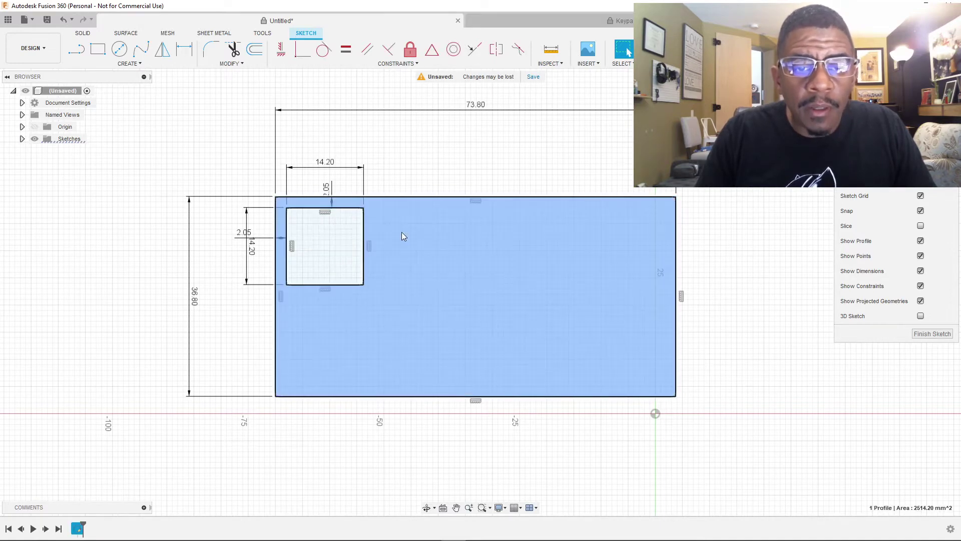
{"action": "right_click", "coordinate": [401, 233]}
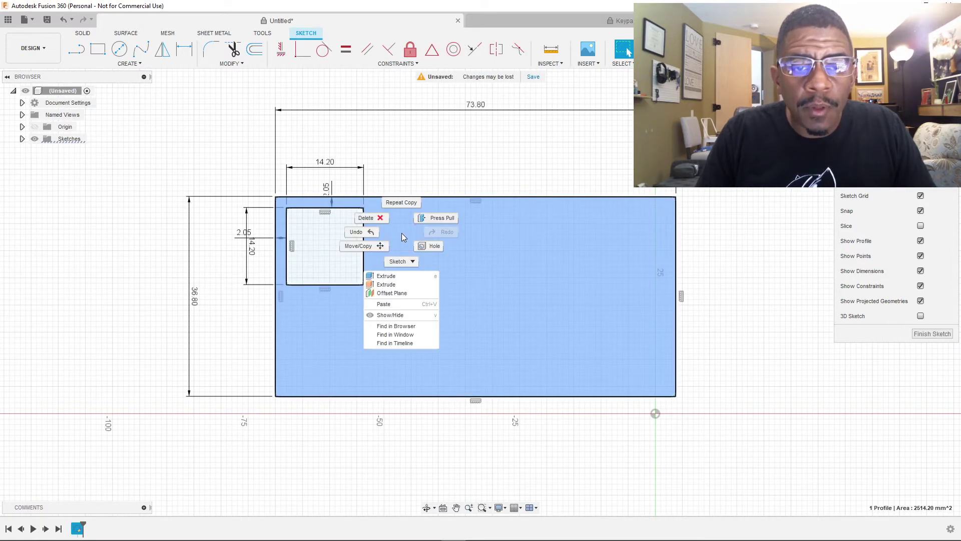
{"action": "left_click", "coordinate": [394, 305]}
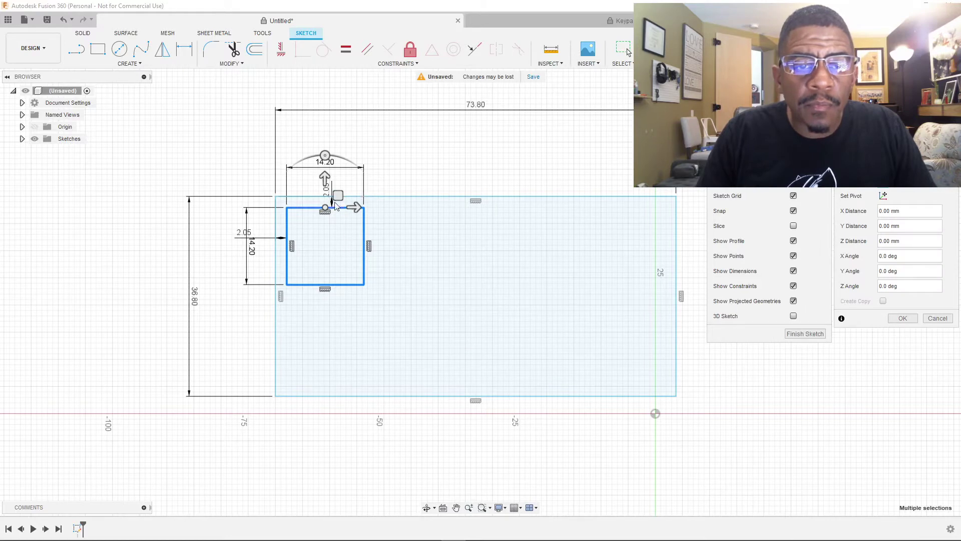
{"action": "left_click_drag", "start_coordinate": [336, 196], "coordinate": [432, 194]}
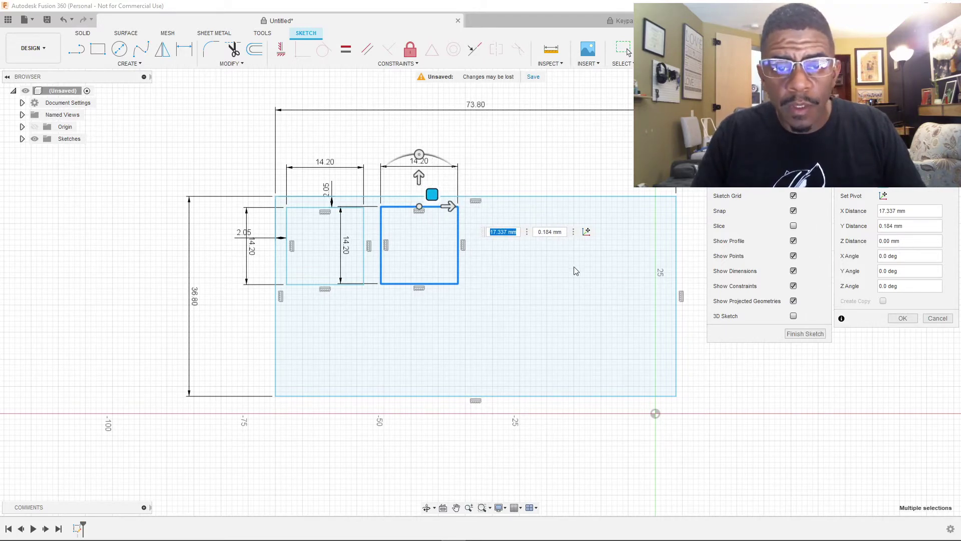
{"action": "key", "text": "Return"}
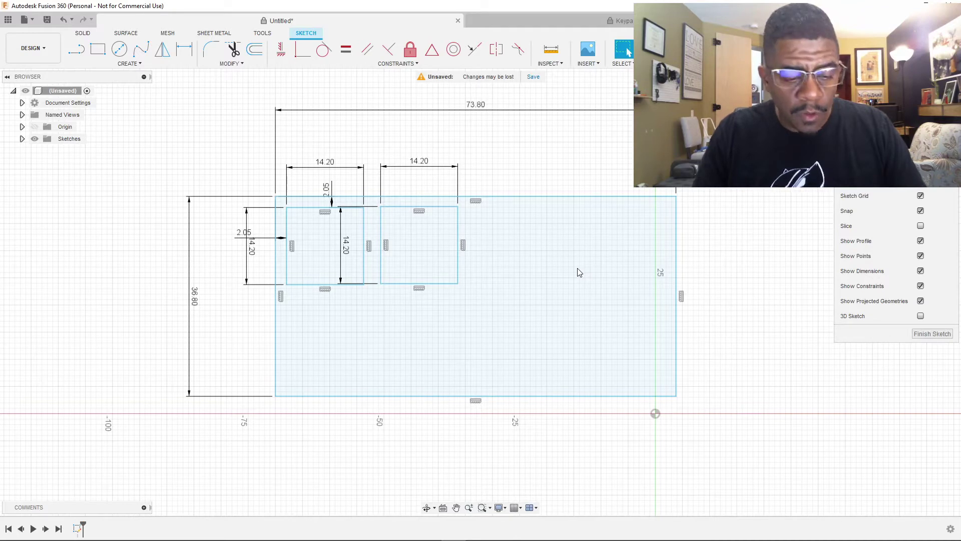
Step: Paste another copy of the square and place it as the third opening in the upper row, roughly level with the others
{"action": "key", "text": "m"}
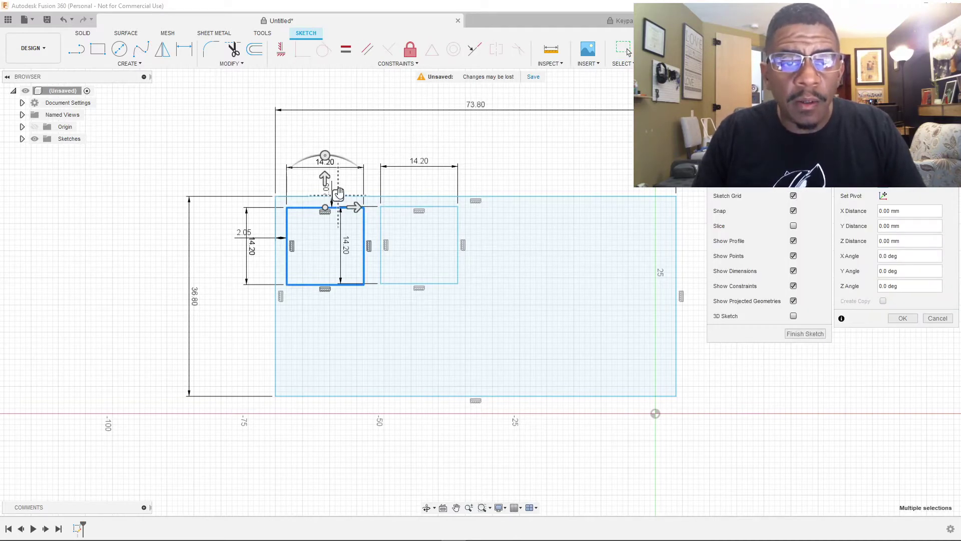
{"action": "mouse_move", "coordinate": [339, 193]}
{"action": "left_mouse_down"}
{"action": "mouse_move", "coordinate": [526, 206]}
{"action": "mouse_move", "coordinate": [530, 196]}
{"action": "left_mouse_up"}
{"action": "key", "text": "Return"}
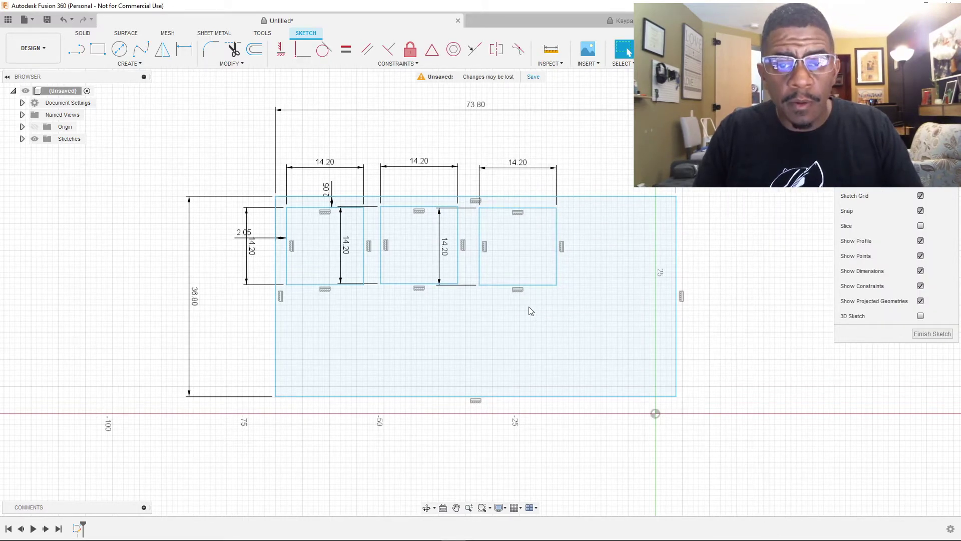
Step: Paste two more squares, one about 54.2 mm along the upper row and one about 54.7 mm across and 18.1 mm down
{"action": "key", "text": "ctrl+v"}
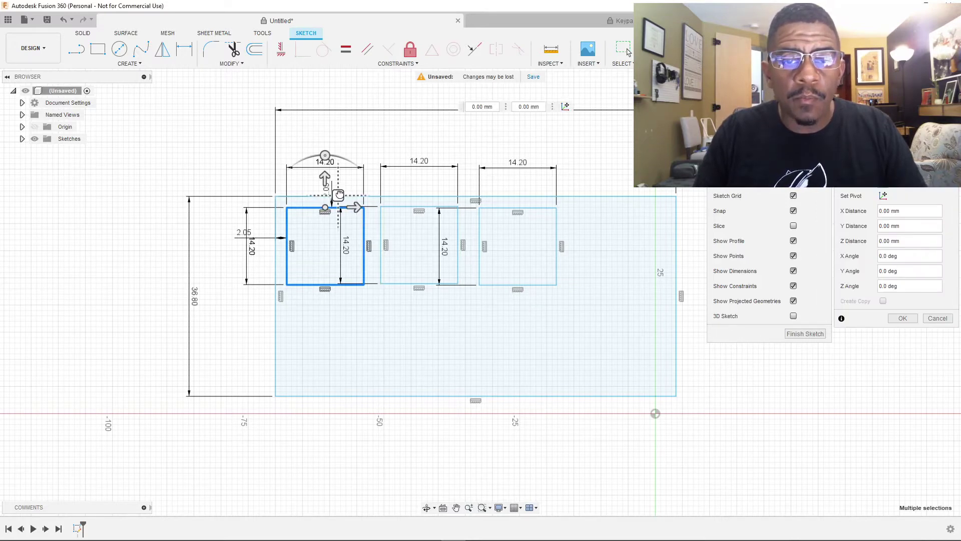
{"action": "left_click_drag", "start_coordinate": [337, 195], "coordinate": [633, 195]}
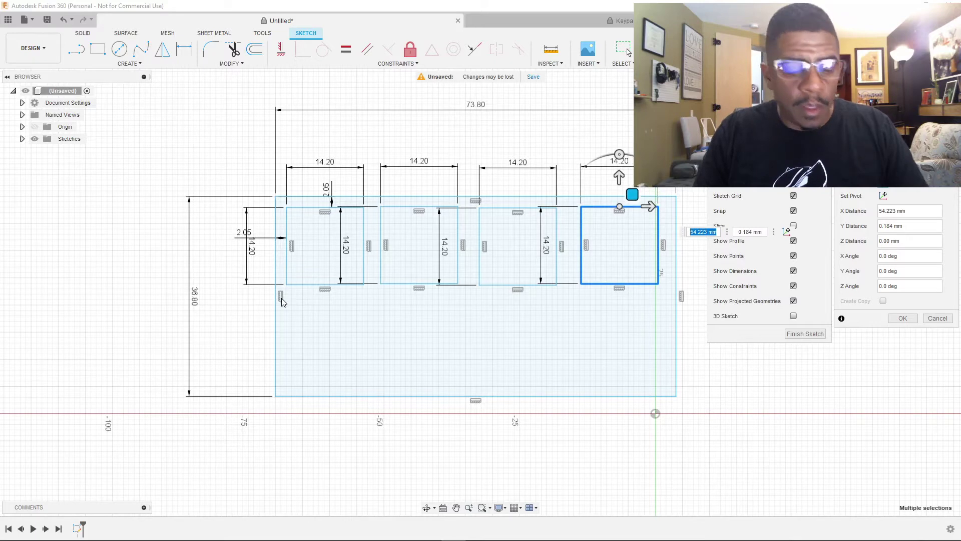
{"action": "key", "text": "Return"}
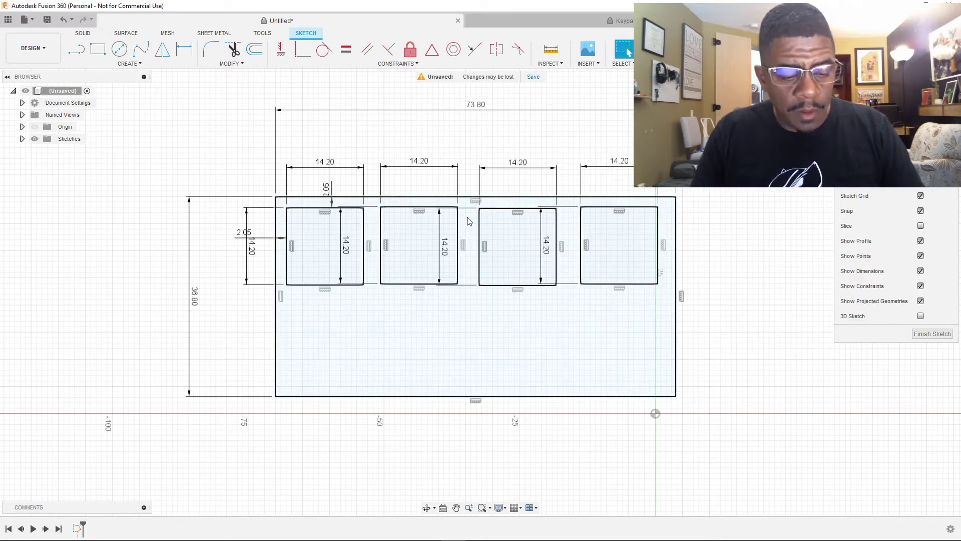
{"action": "key", "text": "ctrl+v"}
{"action": "left_click_drag", "start_coordinate": [334, 196], "coordinate": [634, 294]}
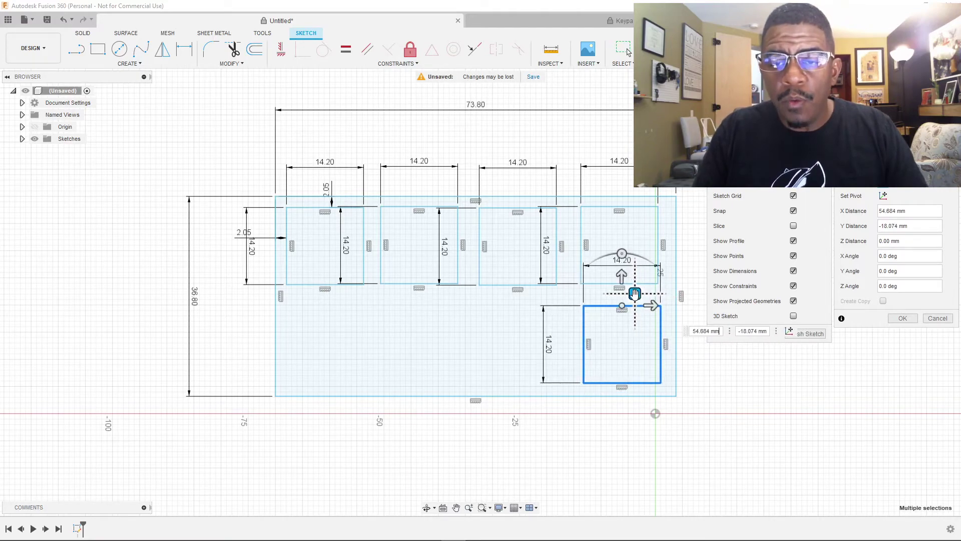
Step: Switch to the keypad design and measure the gap between the first two adjacent openings along the frame's long side
{"action": "left_click", "coordinate": [524, 17]}
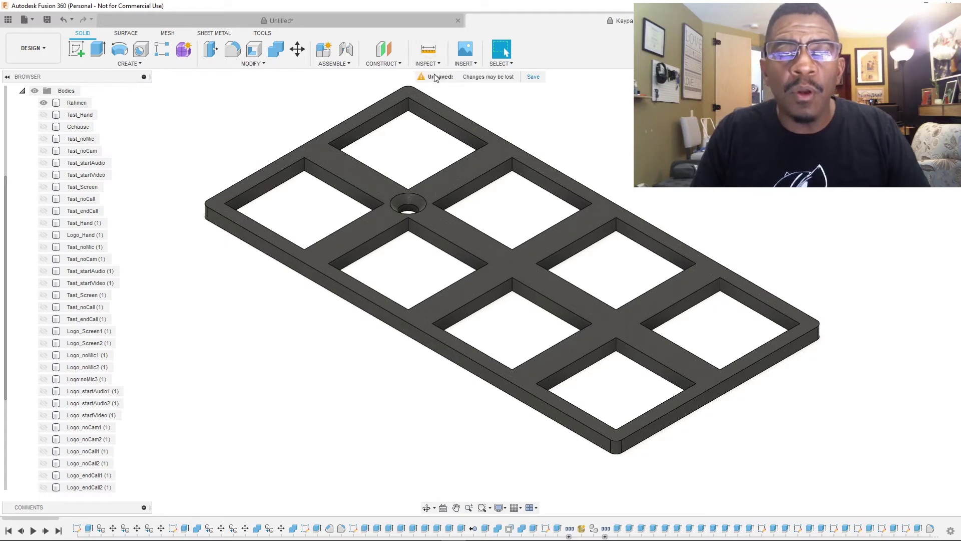
{"action": "left_click", "coordinate": [428, 50]}
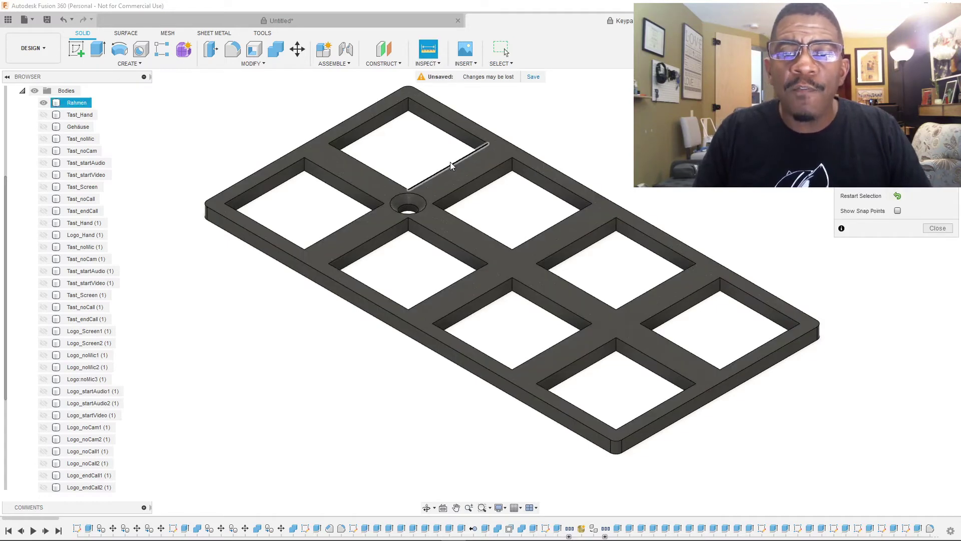
{"action": "left_click", "coordinate": [452, 172]}
{"action": "left_click", "coordinate": [469, 183]}
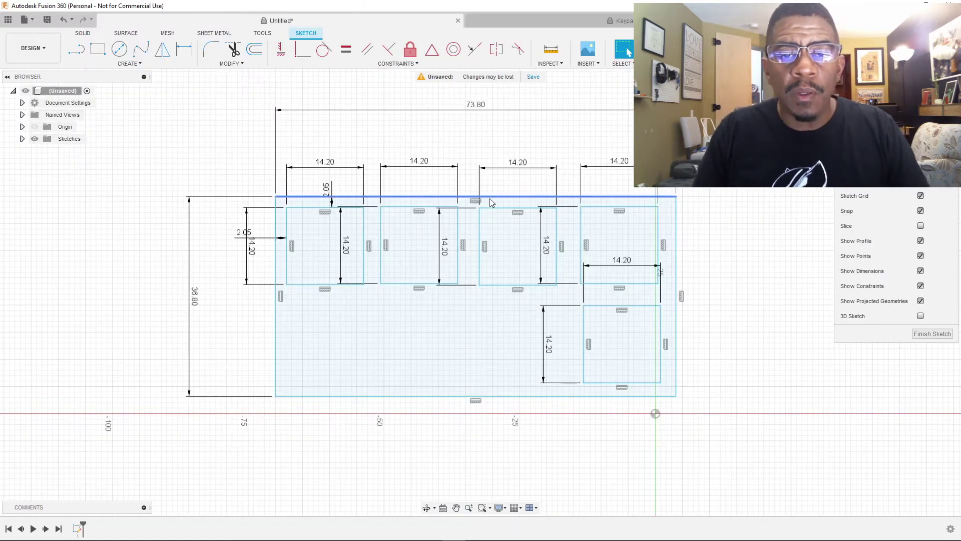
{"action": "key", "text": "ctrl+a"}
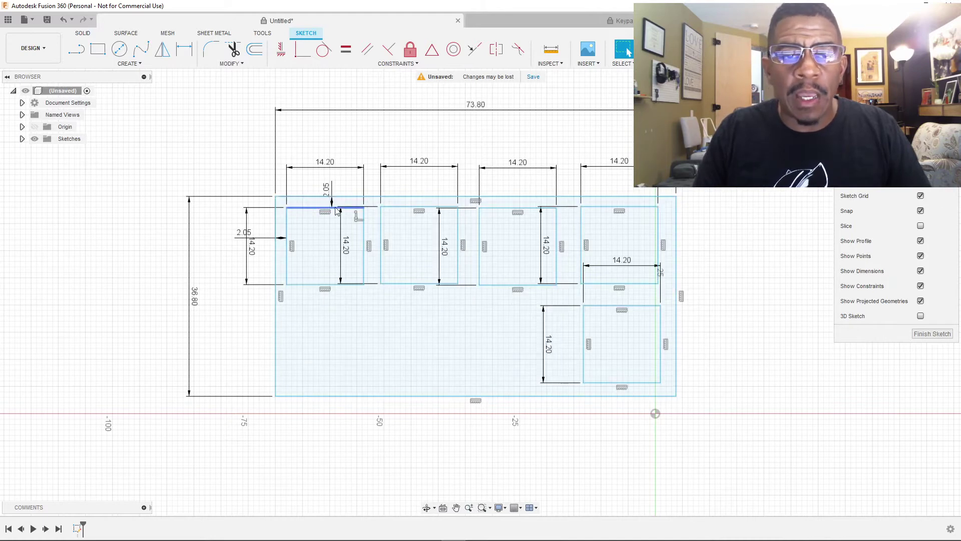
{"action": "left_click", "coordinate": [409, 244], "text": "ctrl"}
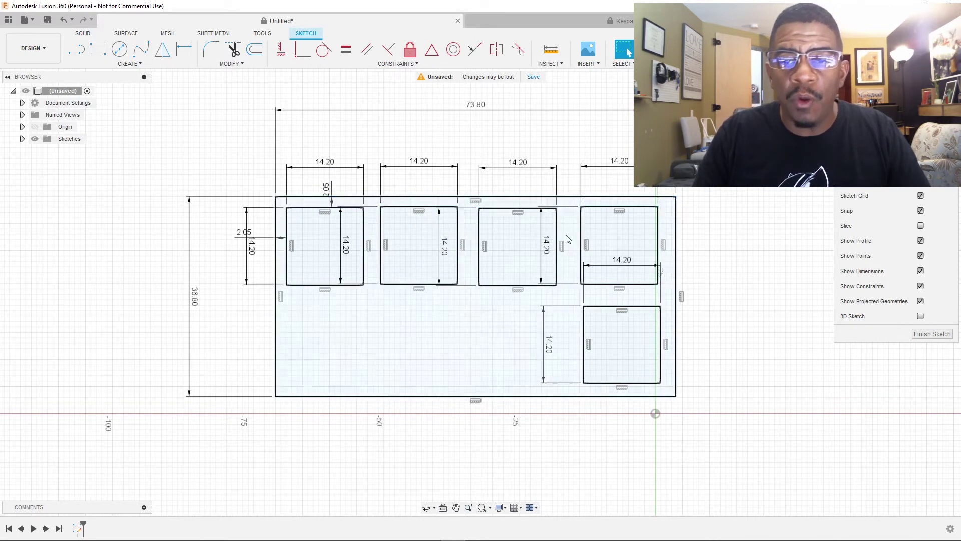
{"action": "left_click", "coordinate": [386, 246], "text": "ctrl"}
{"action": "left_click", "coordinate": [190, 53]}
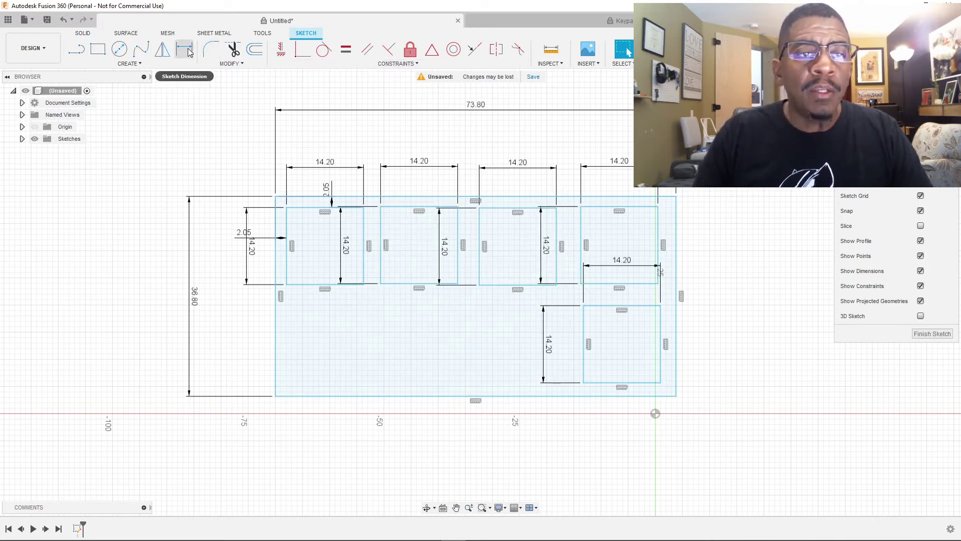
{"action": "key", "text": "Escape"}
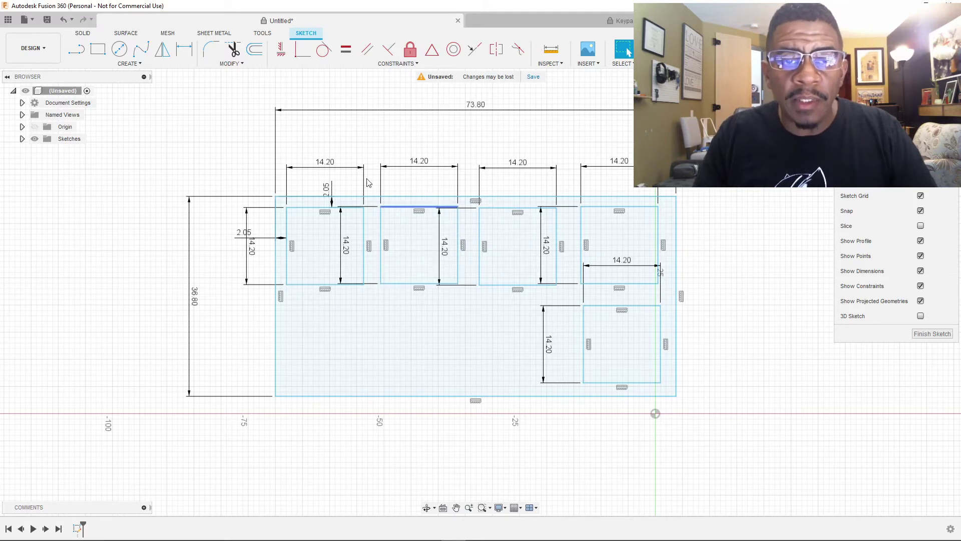
Step: Dimension the second upper square's top side 2.05 mm from the outline's top edge
{"action": "left_click", "coordinate": [184, 52]}
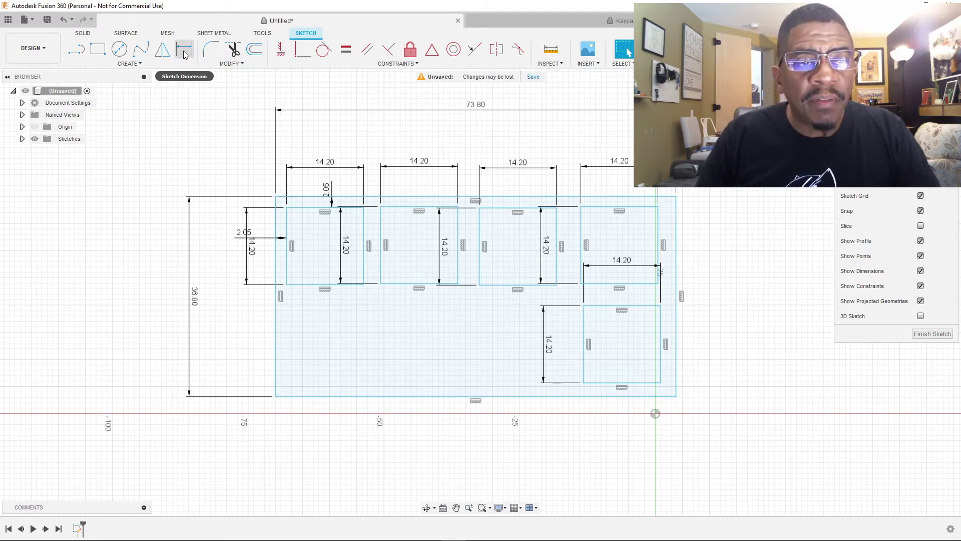
{"action": "left_click", "coordinate": [184, 52]}
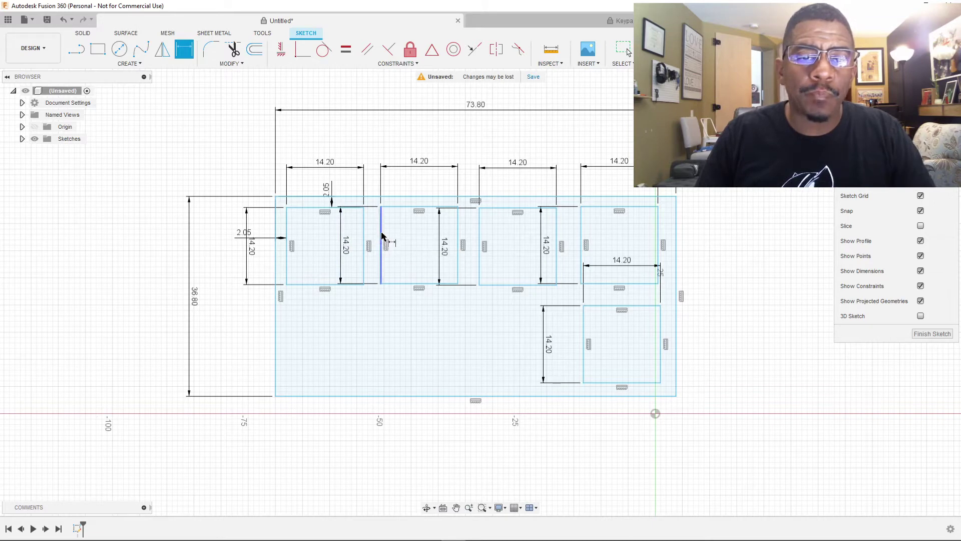
{"action": "left_click", "coordinate": [410, 206]}
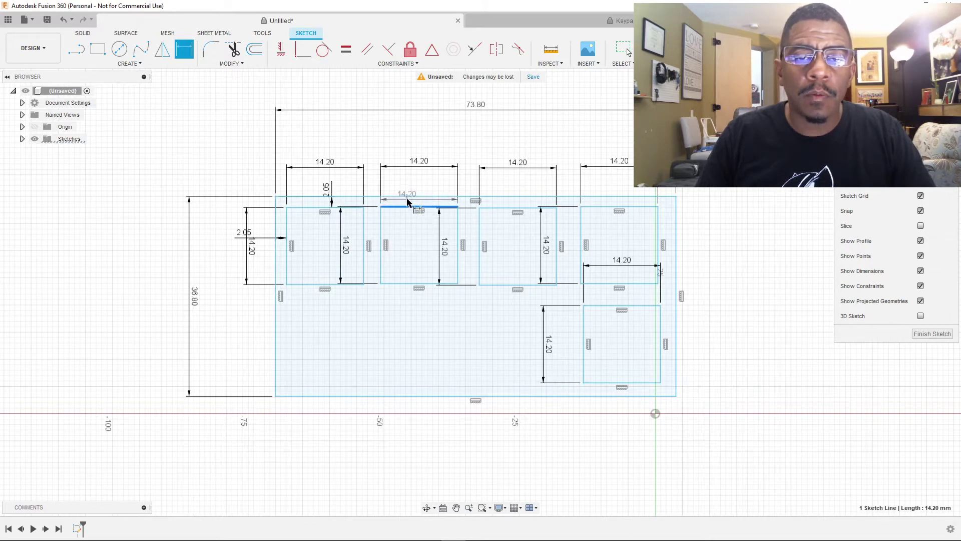
{"action": "left_click", "coordinate": [408, 197]}
{"action": "left_click", "coordinate": [409, 200]}
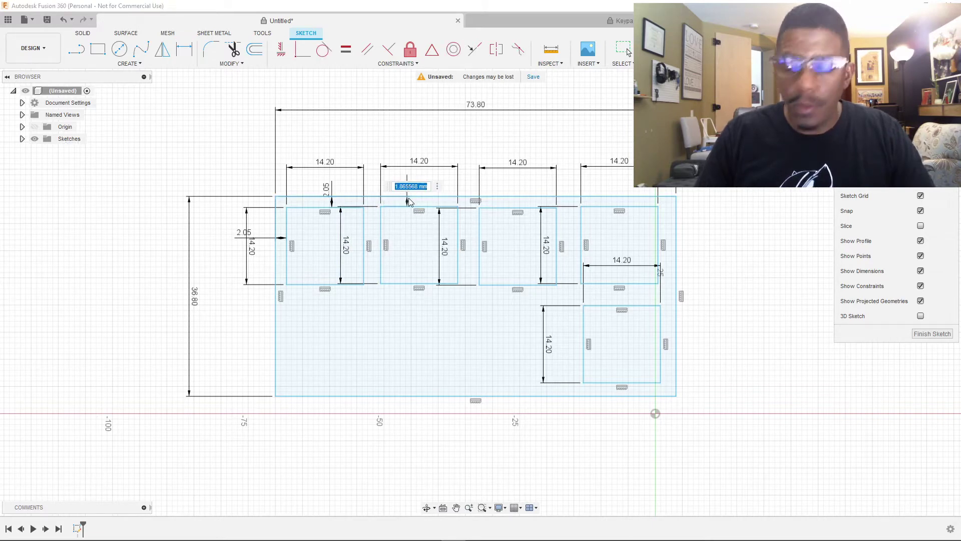
{"action": "type", "text": "2.05"}
{"action": "key", "text": "Return"}
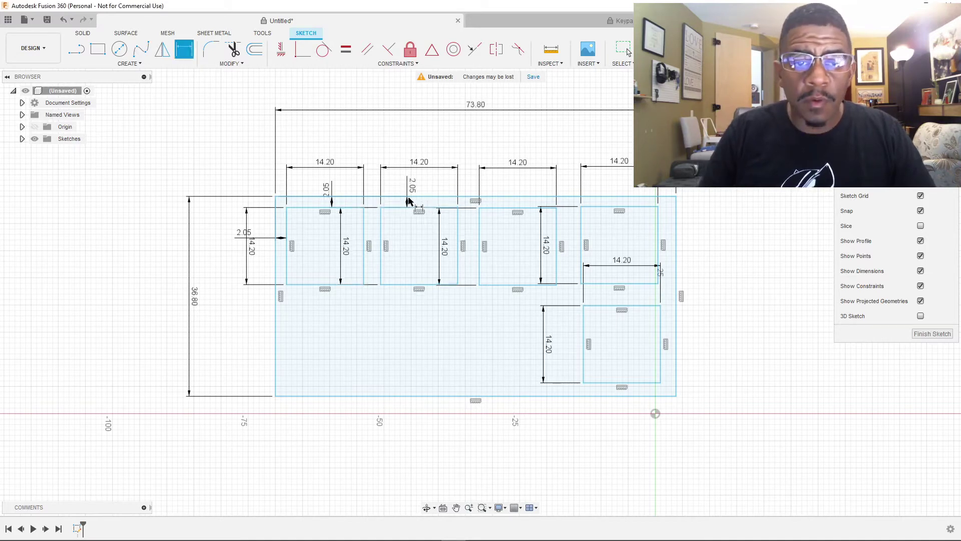
Step: Dimension the gap between the first and second upper squares as 4.3 mm
{"action": "left_click", "coordinate": [380, 232]}
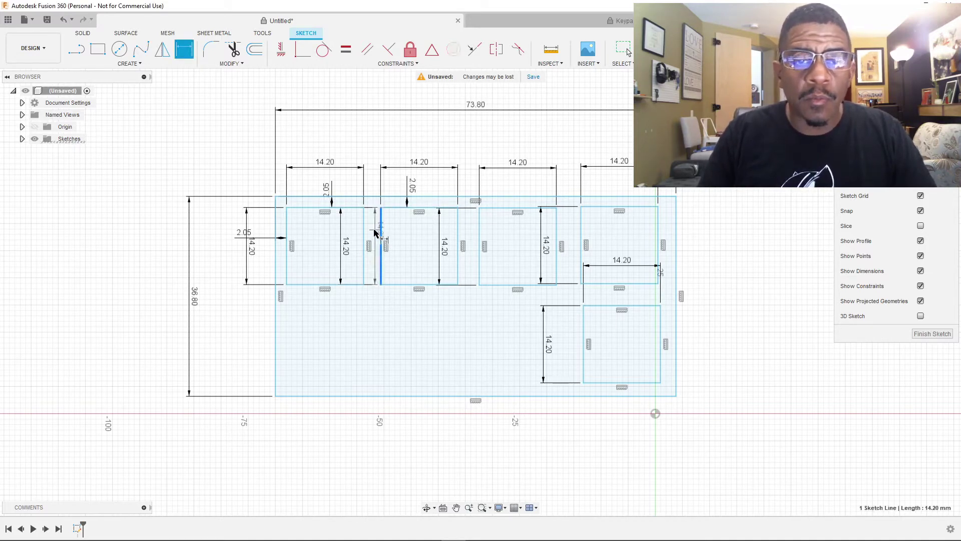
{"action": "left_click", "coordinate": [364, 230]}
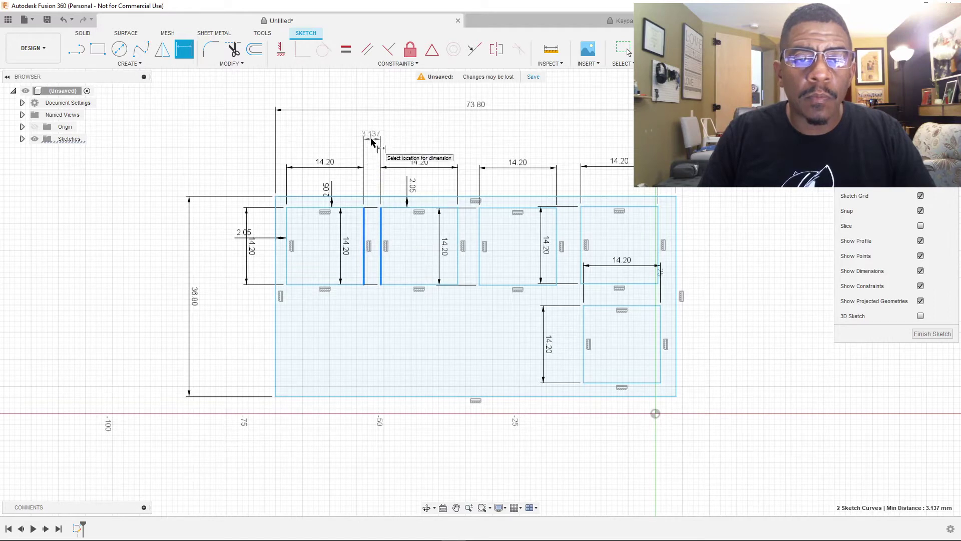
{"action": "left_click", "coordinate": [371, 142]}
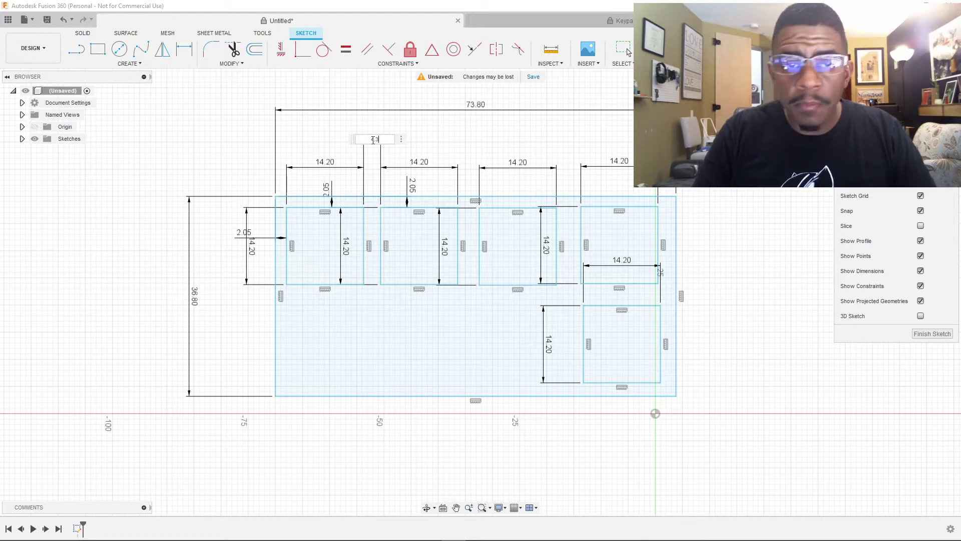
{"action": "key", "text": "Return"}
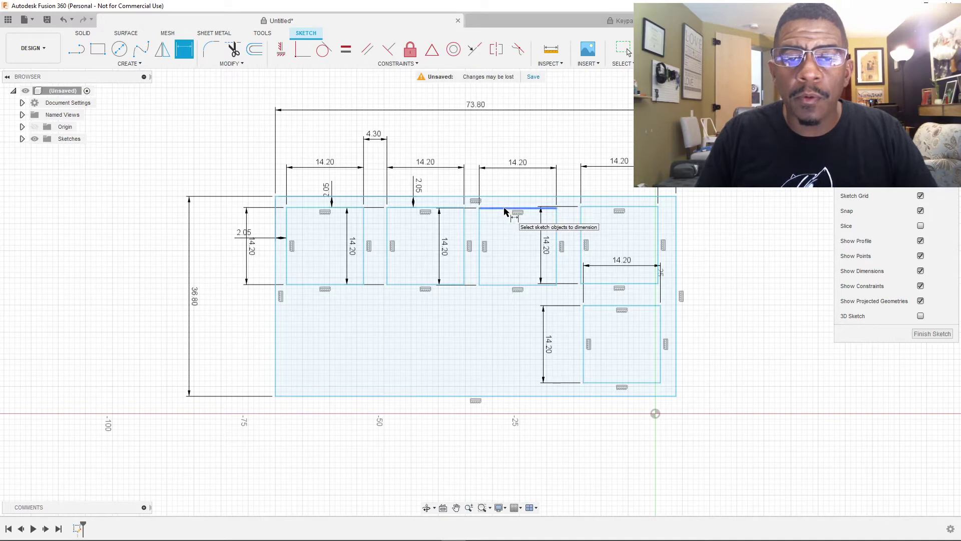
Step: Dimension the third upper square's top side 2.05 mm from the outline's top edge
{"action": "left_click", "coordinate": [507, 208]}
{"action": "left_click", "coordinate": [504, 196]}
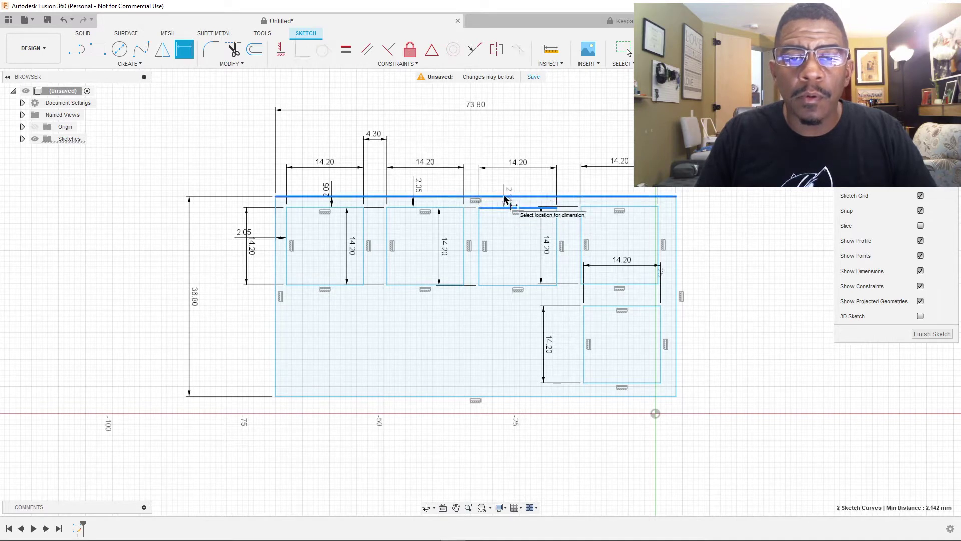
{"action": "left_click", "coordinate": [506, 186]}
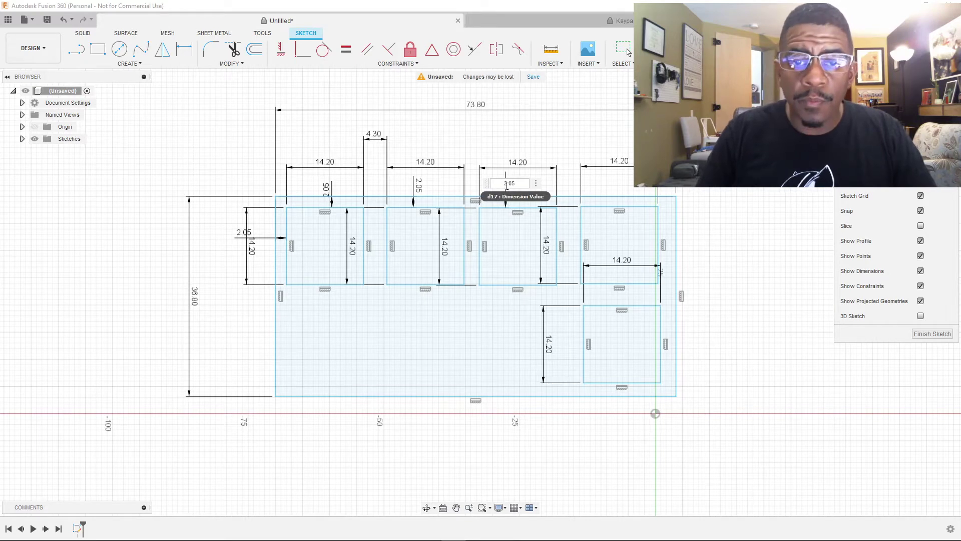
{"action": "type", "text": "2.05"}
{"action": "key", "text": "Return"}
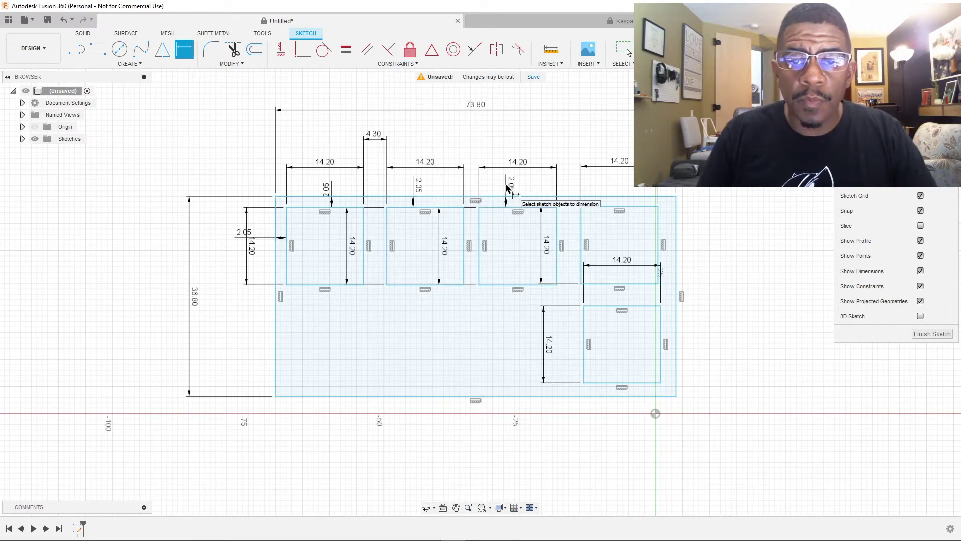
Step: Dimension the gap between the second and third upper squares as 4.3 mm
{"action": "left_click", "coordinate": [479, 233]}
{"action": "left_click", "coordinate": [465, 234]}
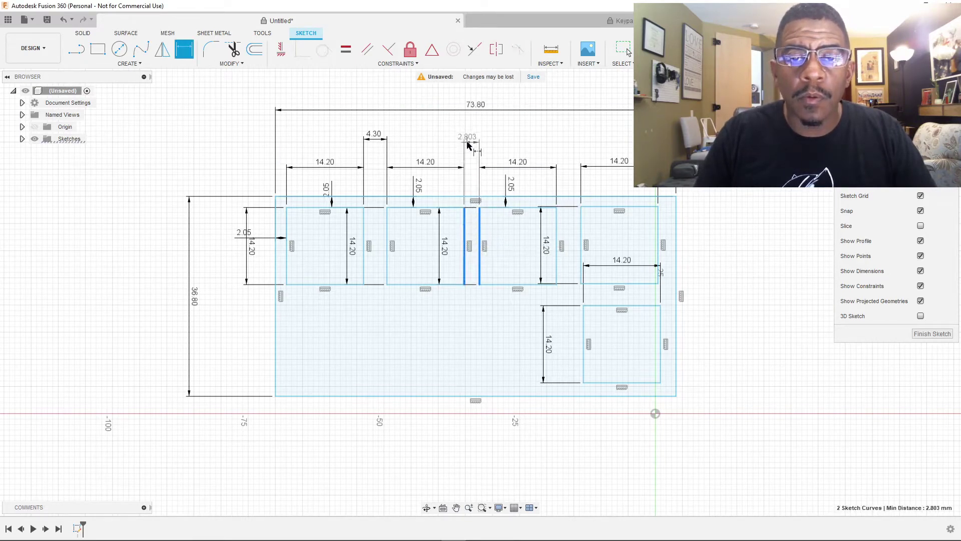
{"action": "left_click", "coordinate": [468, 145]}
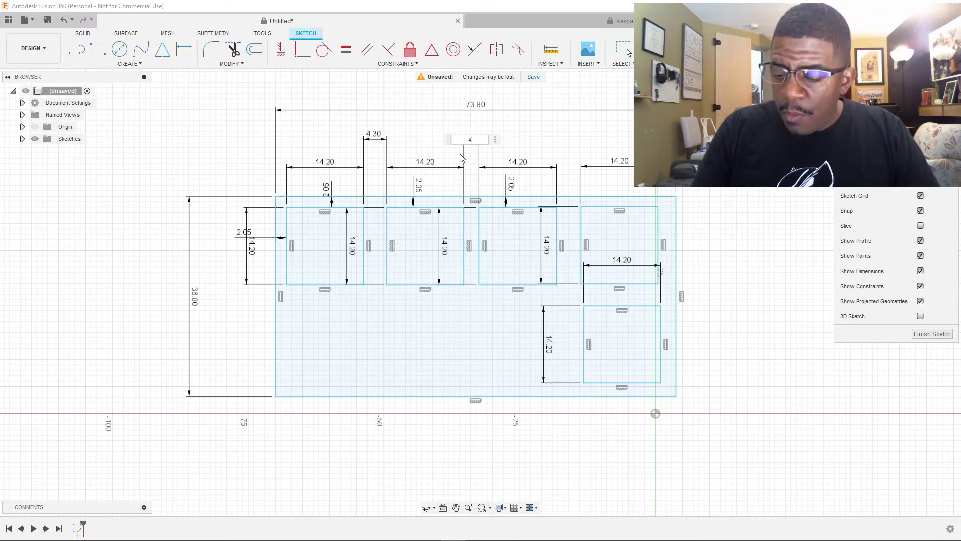
{"action": "type", "text": "4.3"}
{"action": "key", "text": "Return"}
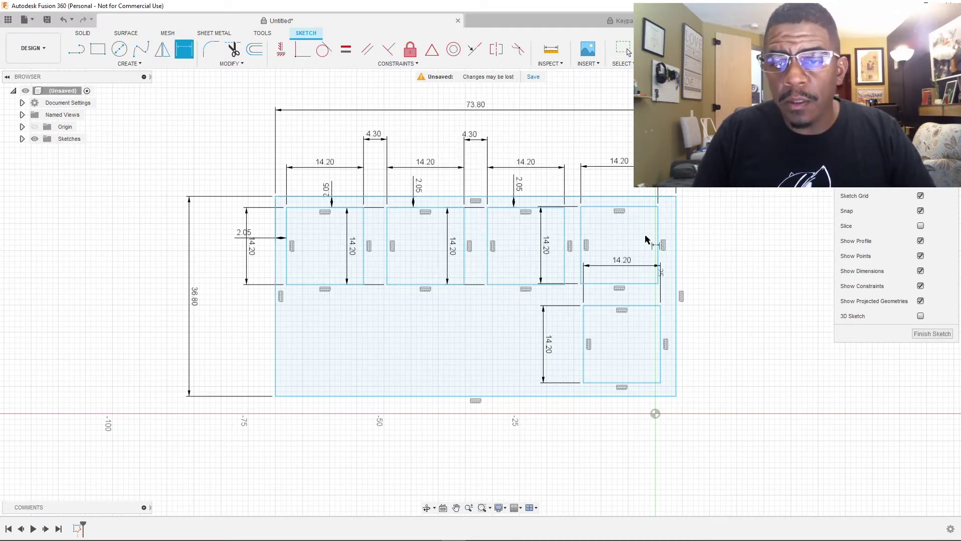
Step: Dimension the fourth upper square's top side 2.05 mm from the outline's top edge
{"action": "left_click", "coordinate": [611, 206]}
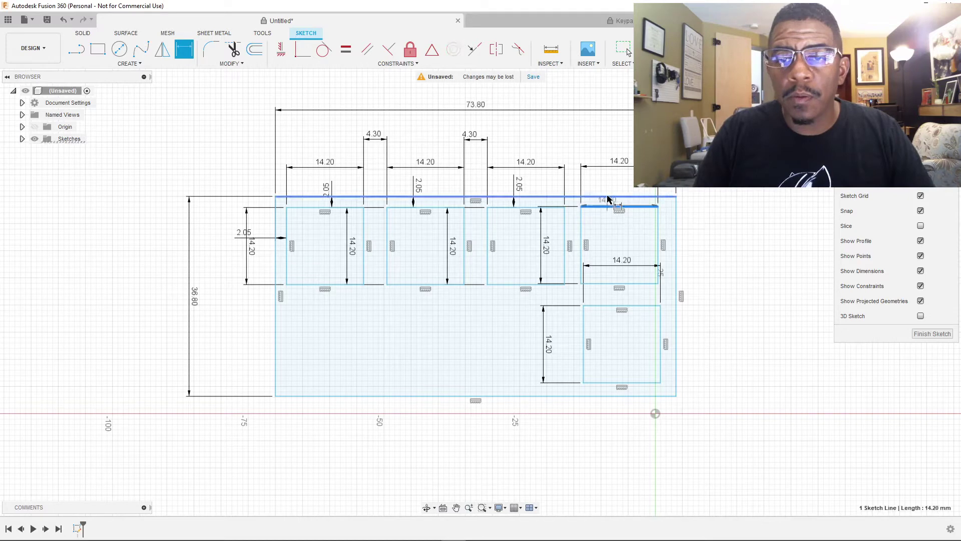
{"action": "left_click", "coordinate": [604, 198]}
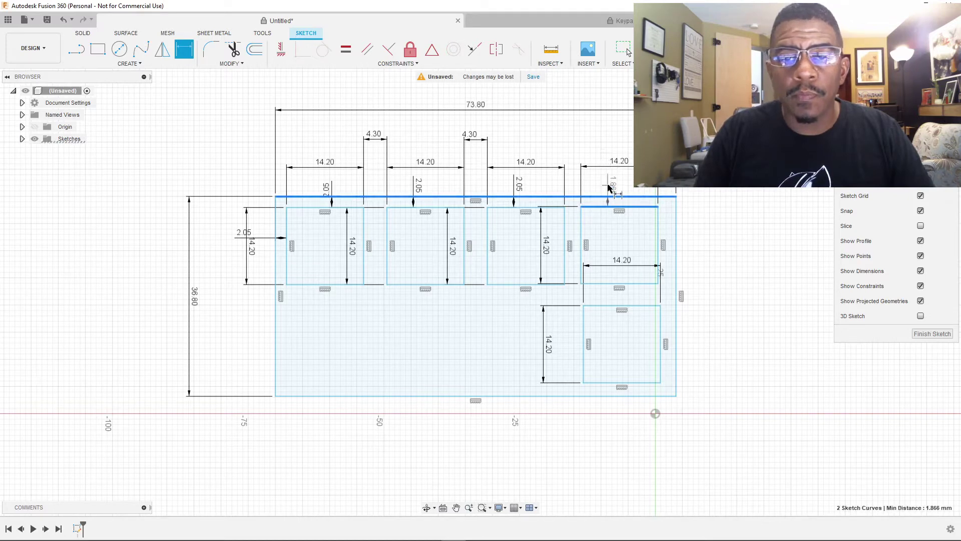
{"action": "left_click", "coordinate": [609, 185]}
{"action": "type", "text": "2"}
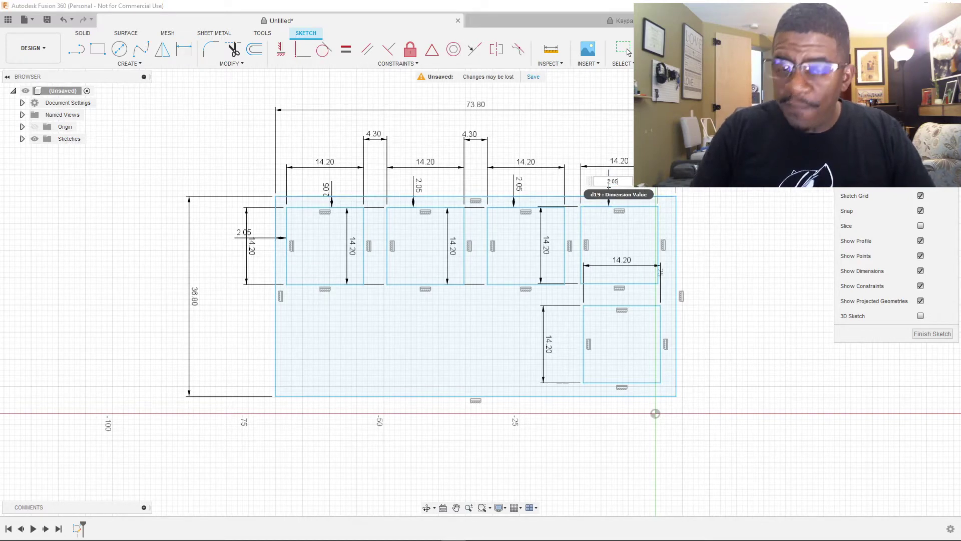
{"action": "type", "text": ".05"}
{"action": "key", "text": "Return"}
Step: Dimension the gap between the third and fourth upper squares as 4.3 mm
{"action": "key", "text": "d"}
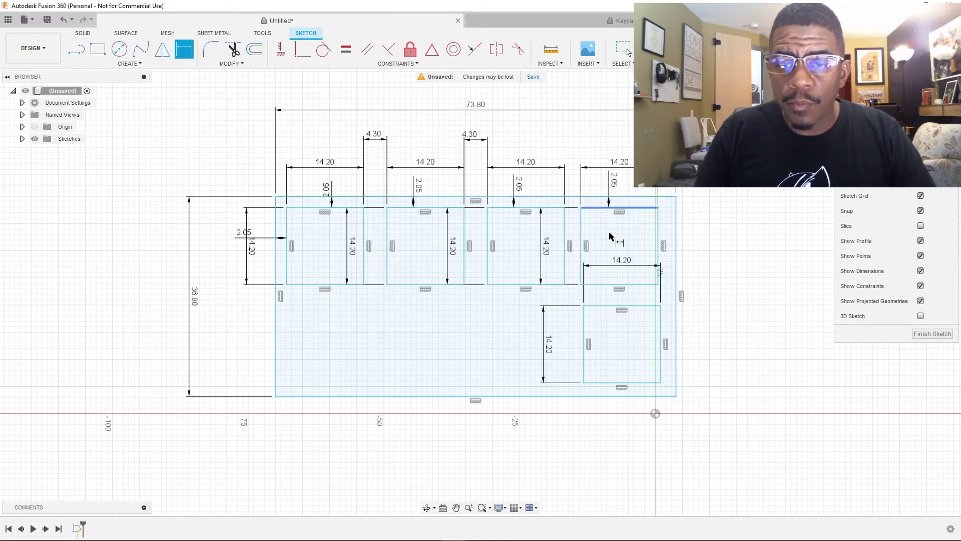
{"action": "left_click", "coordinate": [564, 226]}
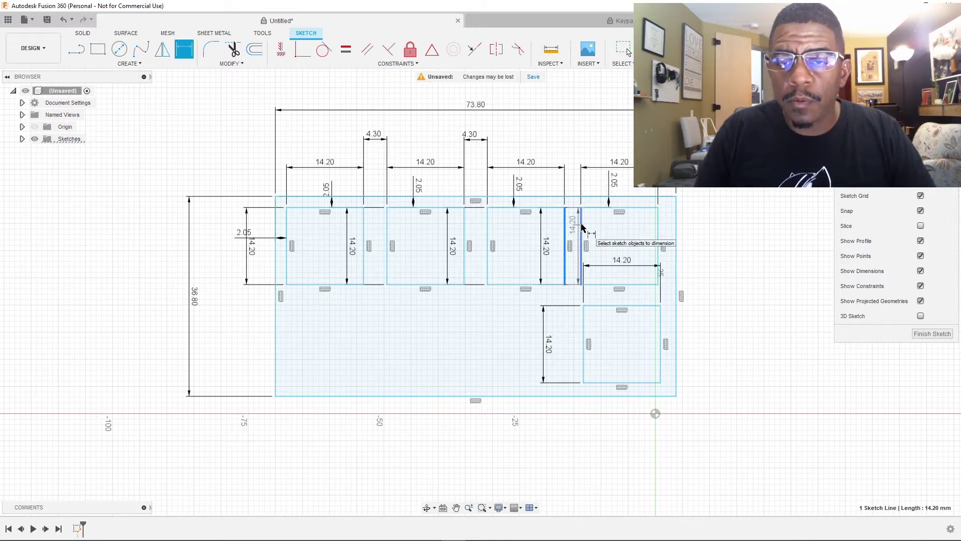
{"action": "left_click", "coordinate": [581, 231]}
{"action": "left_click", "coordinate": [571, 142]}
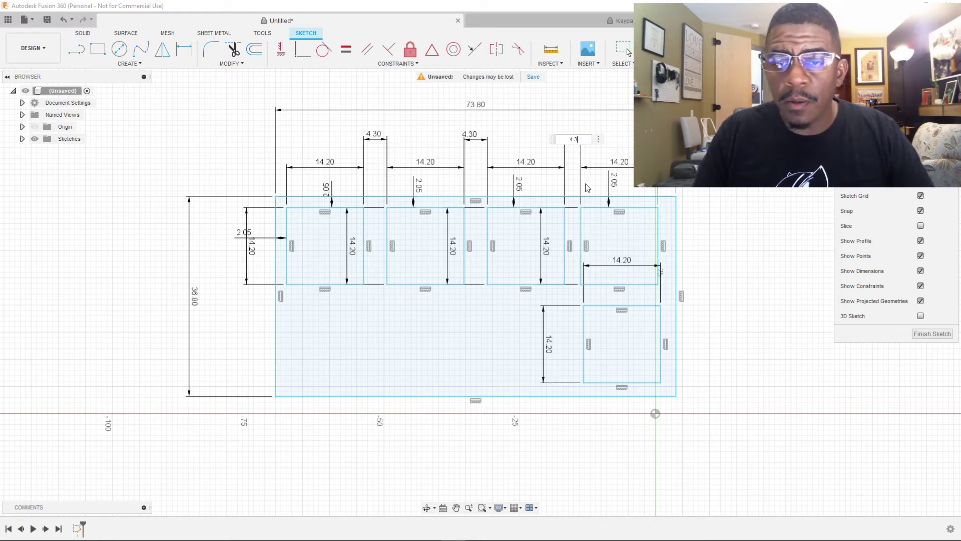
{"action": "key", "text": "Return"}
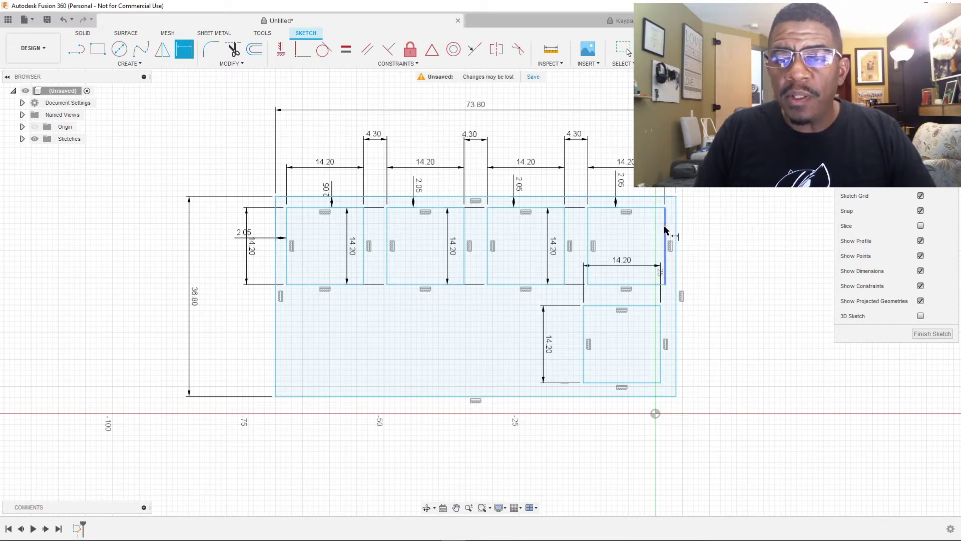
Step: Dimension the lower square's right side from the outline's right edge so it lines up beneath the fourth upper square
{"action": "left_click", "coordinate": [661, 332]}
{"action": "left_click", "coordinate": [676, 330]}
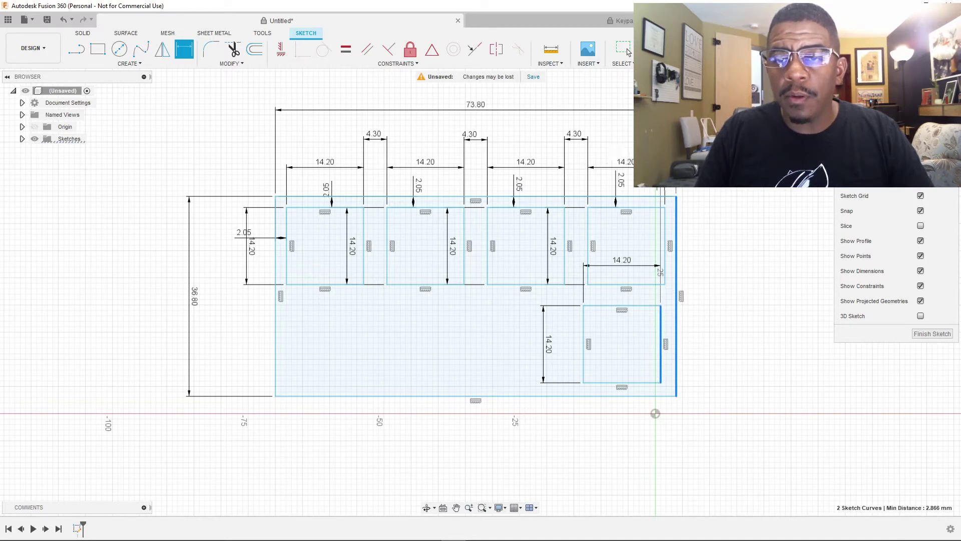
{"action": "left_click", "coordinate": [638, 122]}
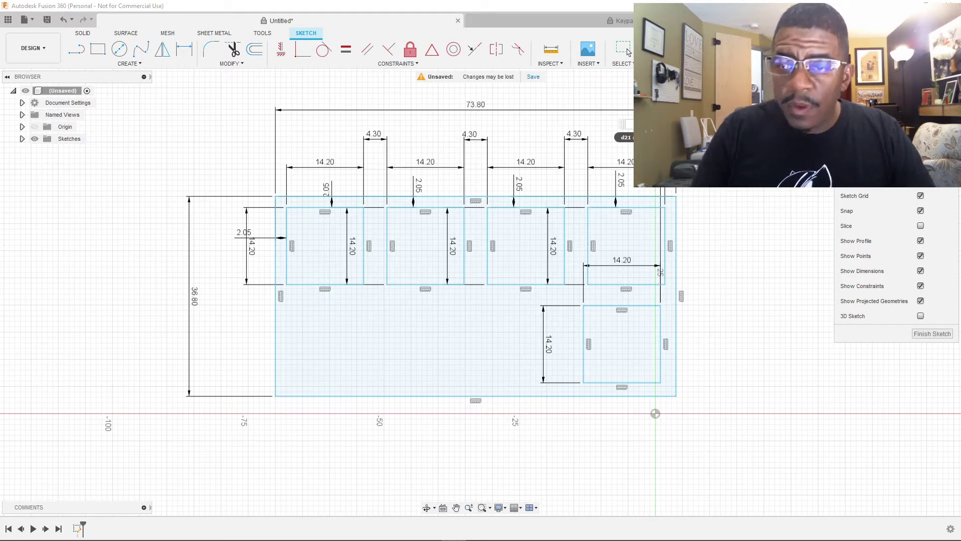
{"action": "key", "text": "Return"}
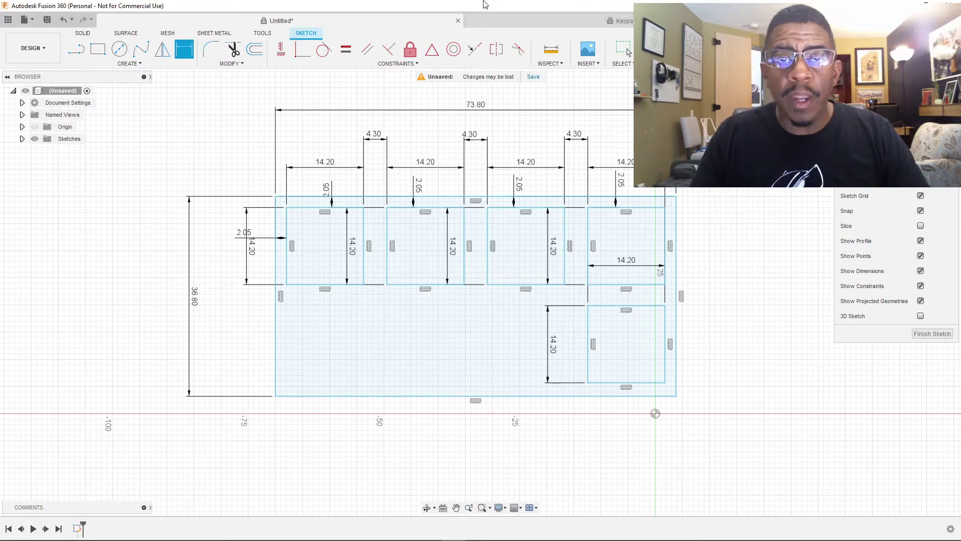
Step: Switch to the existing keypad model and measure the gap between the two rows of openings at the frame's end
{"action": "left_click", "coordinate": [560, 17]}
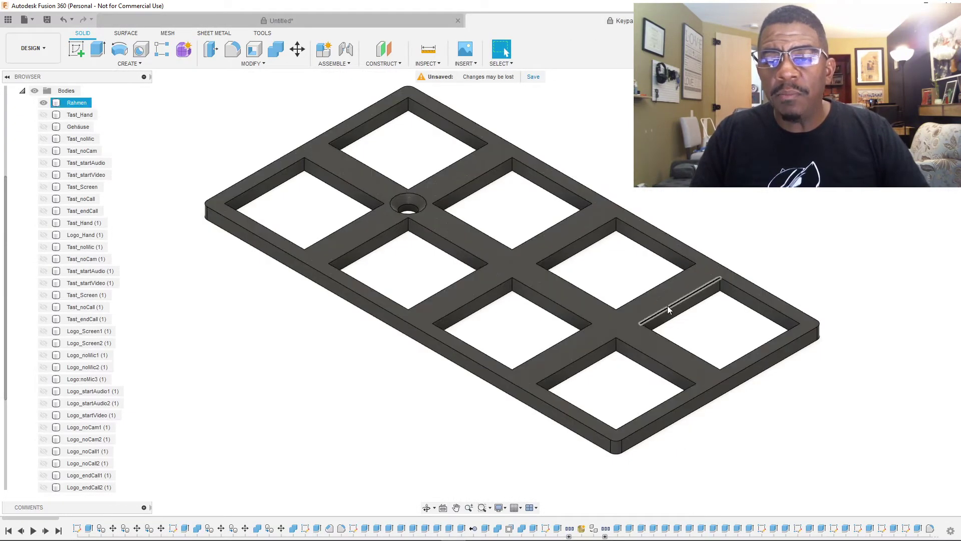
{"action": "left_click", "coordinate": [644, 284]}
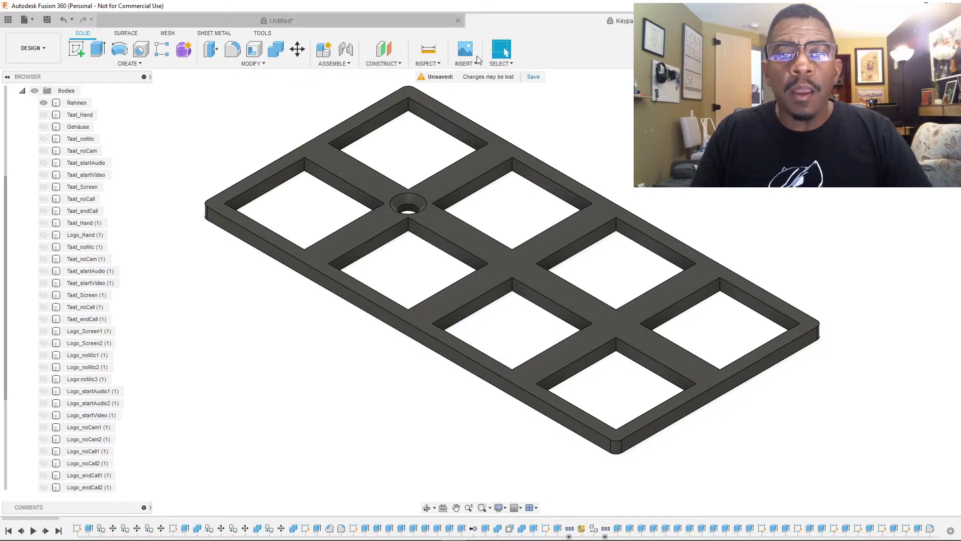
{"action": "left_click", "coordinate": [428, 49]}
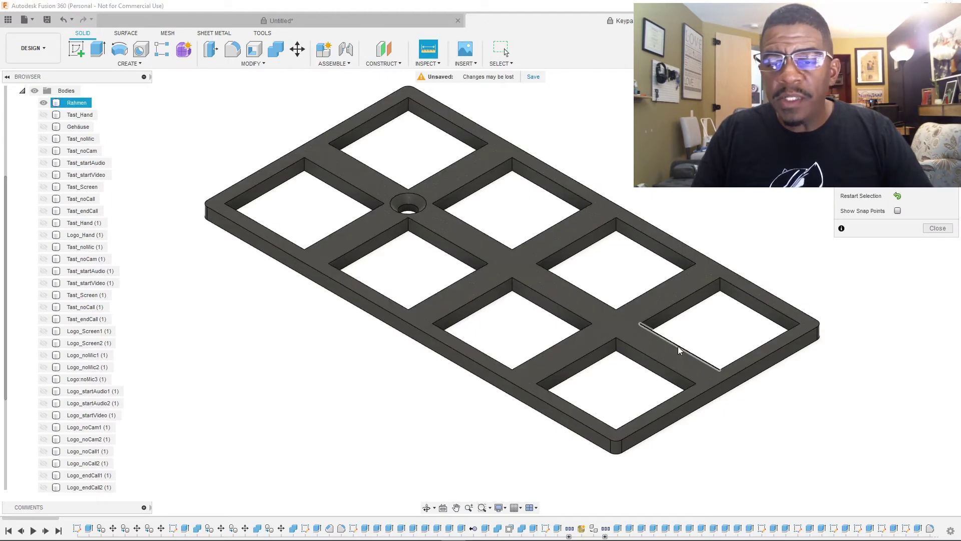
{"action": "left_click", "coordinate": [679, 351]}
{"action": "left_click", "coordinate": [659, 362]}
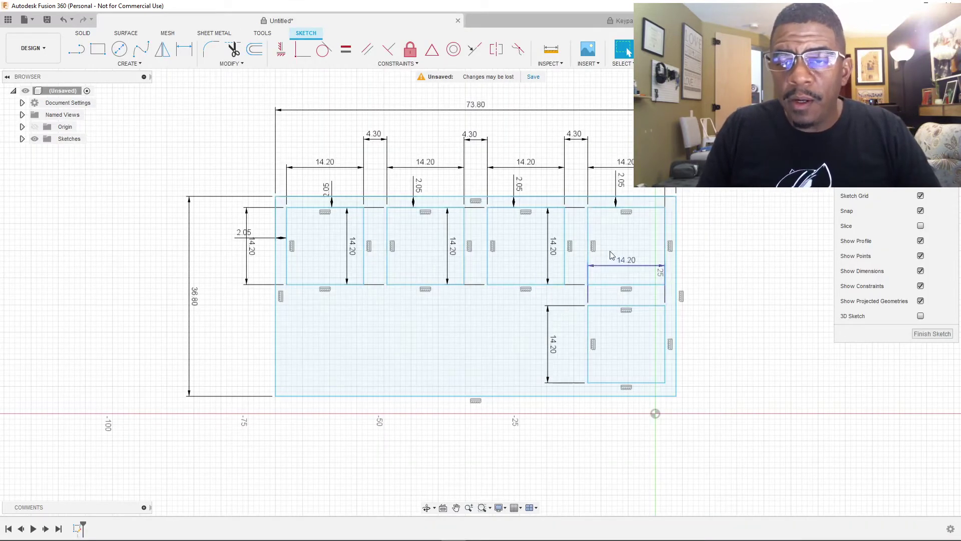
Step: Dimension the gap between the fourth upper square and the lower square as 4.3 mm in the new sketch
{"action": "left_click", "coordinate": [183, 48]}
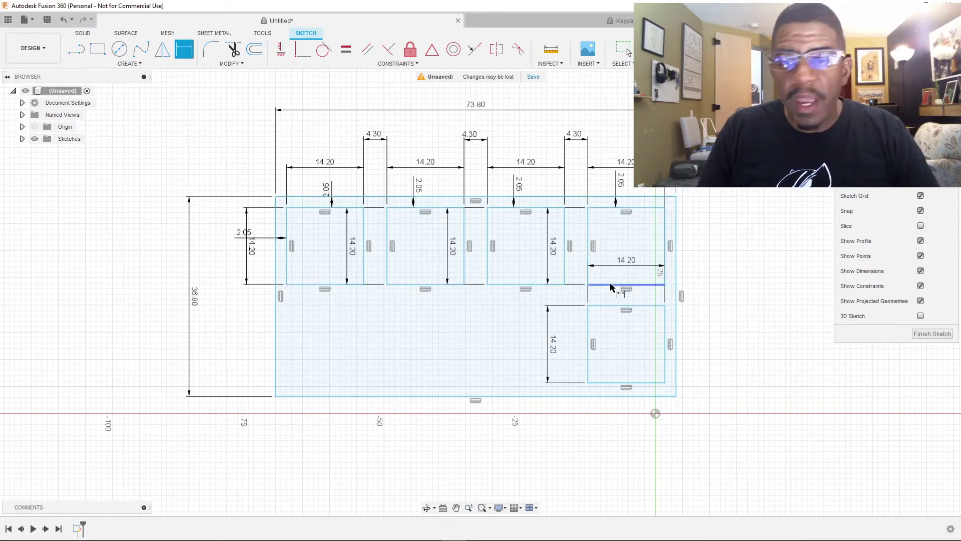
{"action": "left_click", "coordinate": [611, 285]}
{"action": "left_click", "coordinate": [612, 305]}
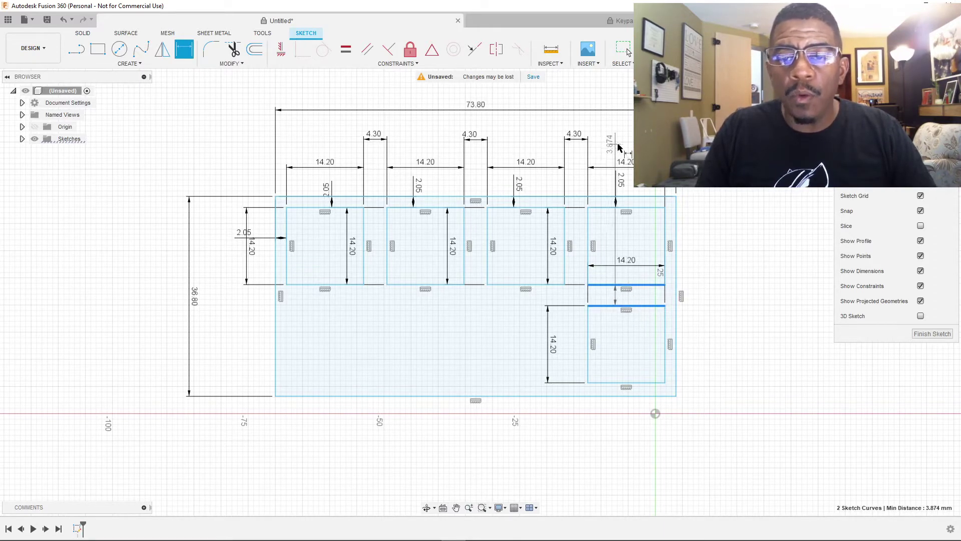
{"action": "left_click", "coordinate": [721, 310]}
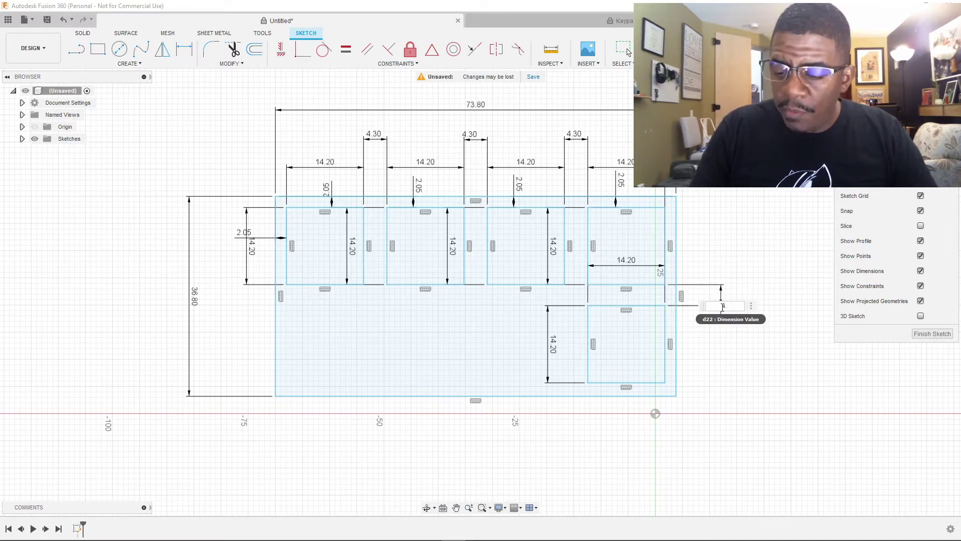
{"action": "type", "text": "4.3"}
{"action": "key", "text": "Return"}
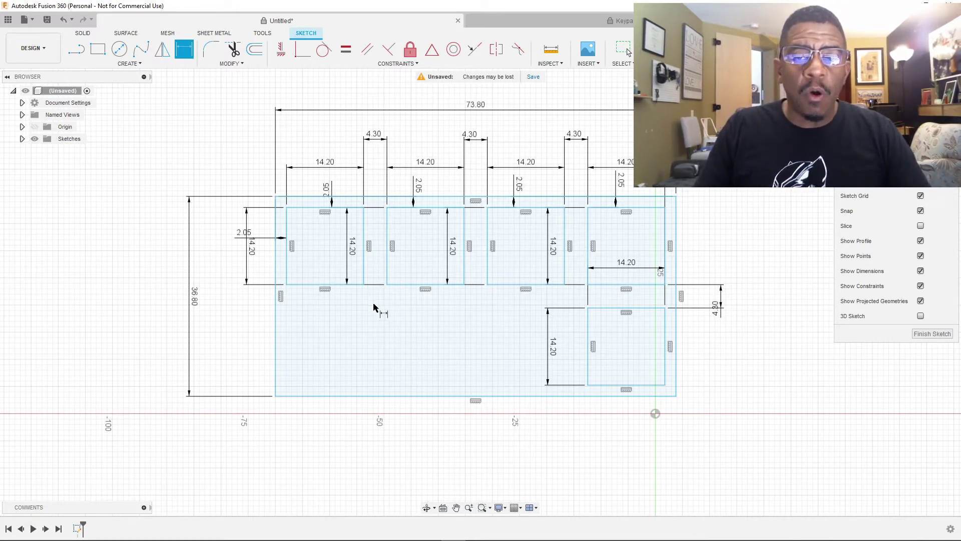
Step: Measure the countersunk screw hole's conical face and its upper and lower rims in the existing keypad frame
{"action": "left_click", "coordinate": [555, 22]}
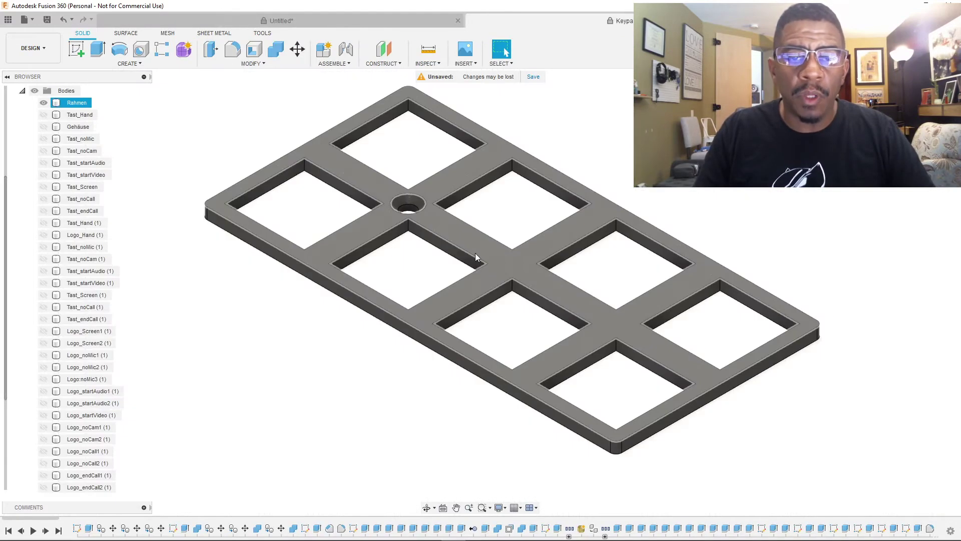
{"action": "left_click", "coordinate": [428, 49]}
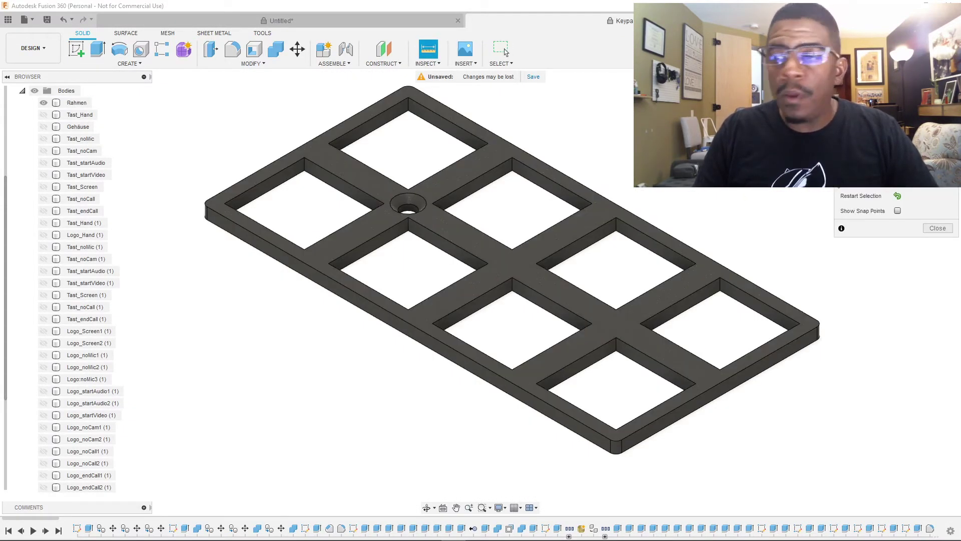
{"action": "left_click", "coordinate": [411, 203]}
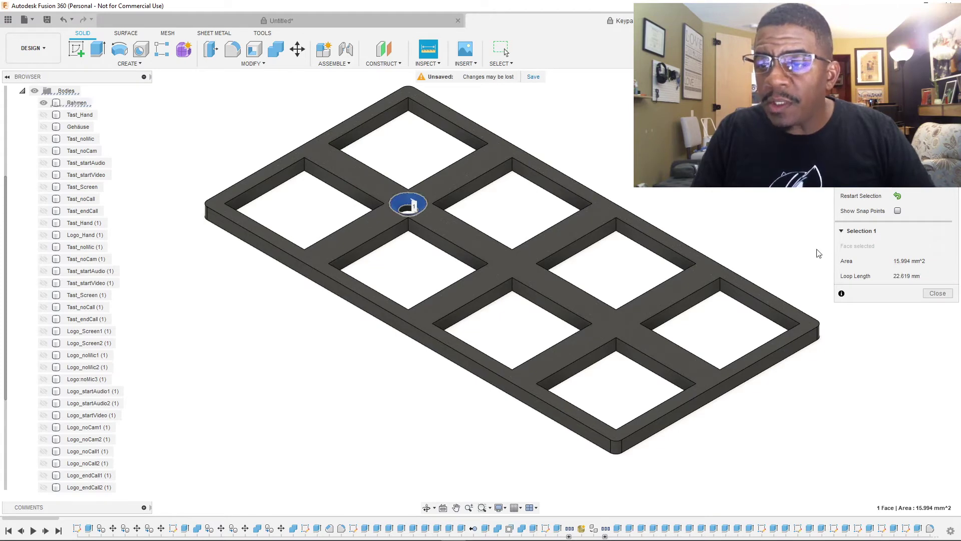
{"action": "left_click", "coordinate": [423, 202]}
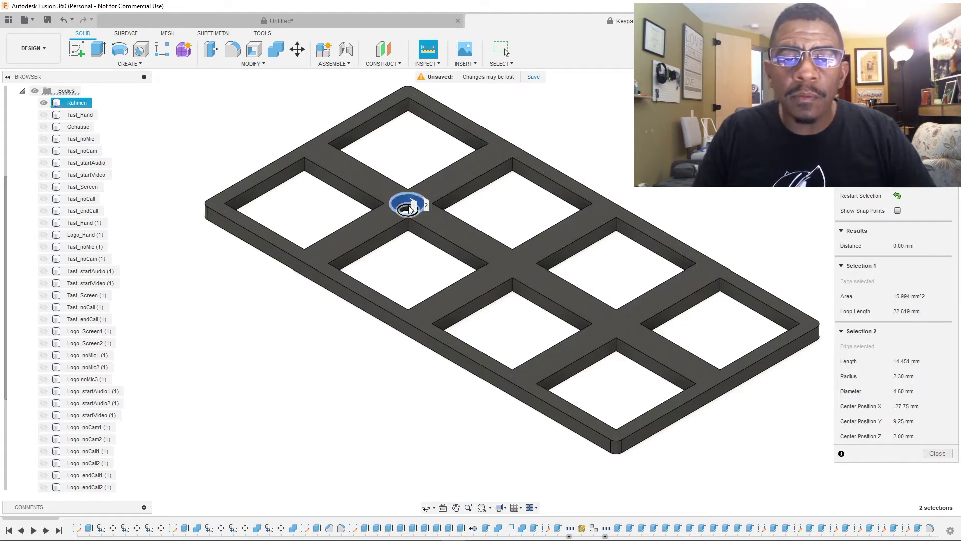
{"action": "left_click", "coordinate": [419, 213]}
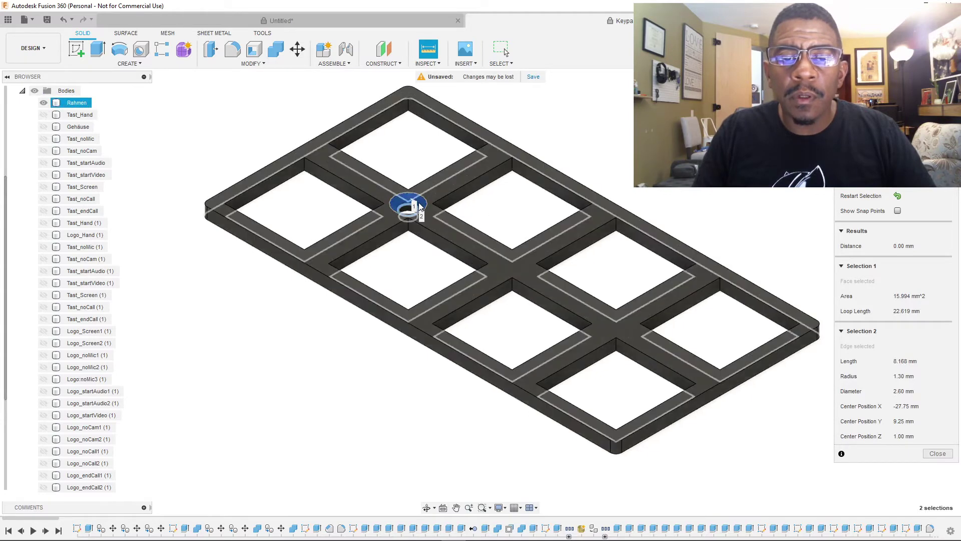
Step: Measure the distance between the countersink's two rims and the hole's diameter on the frame's underside
{"action": "left_click", "coordinate": [898, 196]}
{"action": "left_click", "coordinate": [400, 205]}
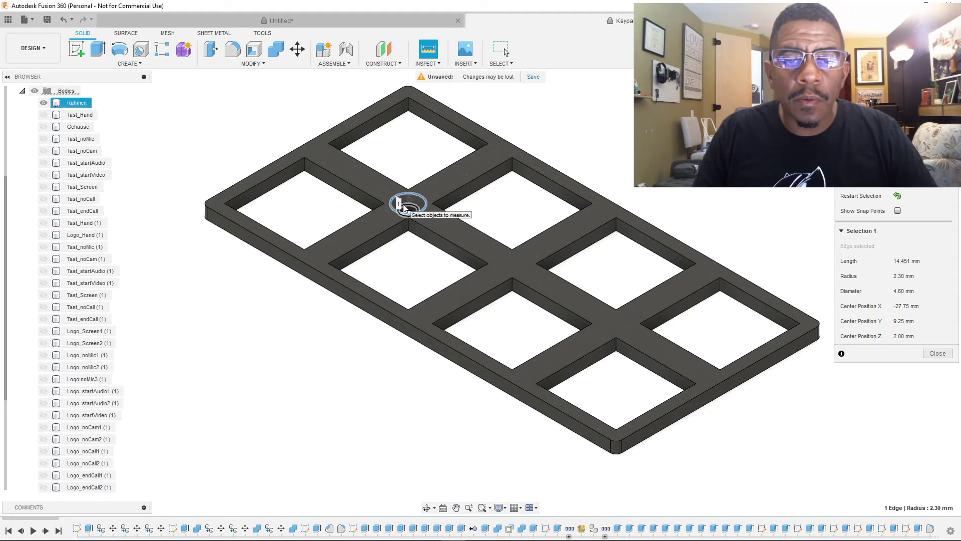
{"action": "left_click", "coordinate": [409, 212]}
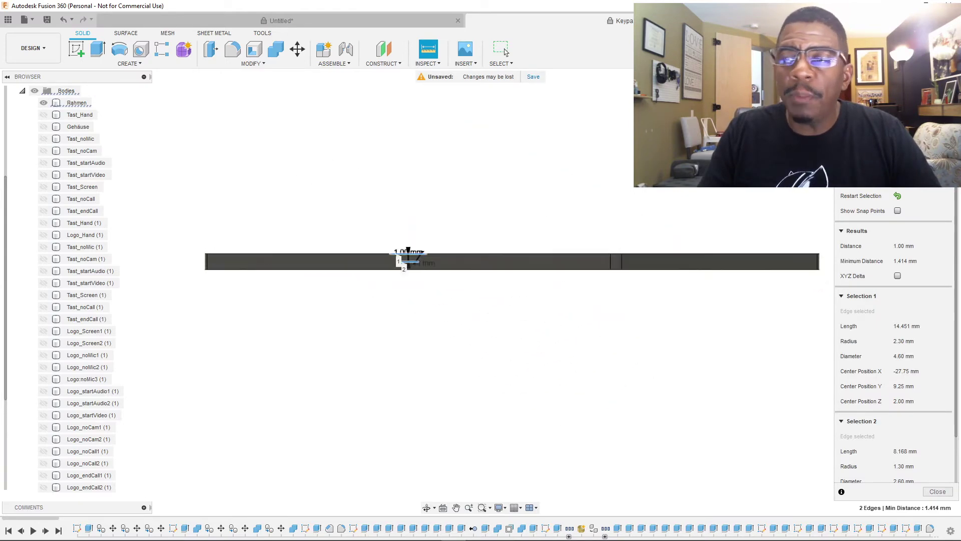
{"action": "left_click", "coordinate": [921, 118]}
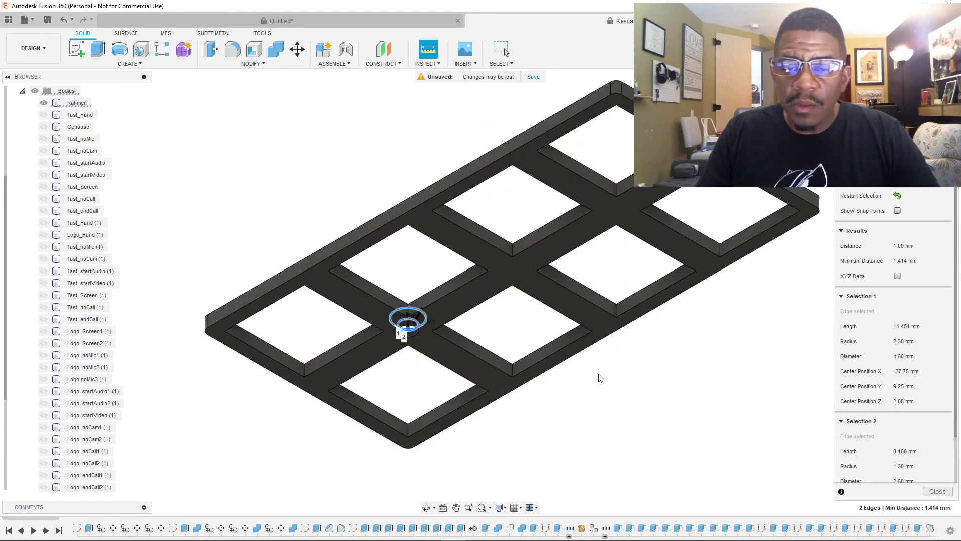
{"action": "left_click", "coordinate": [897, 197]}
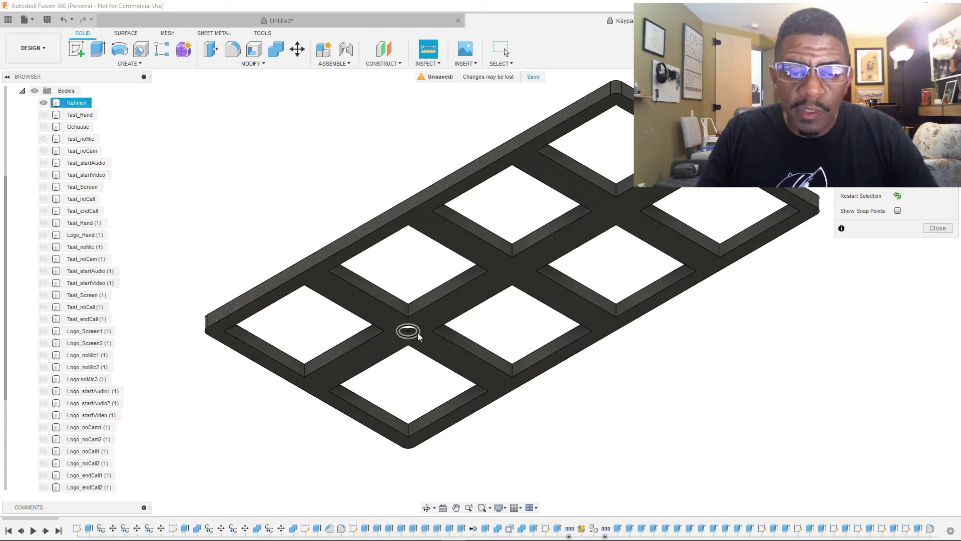
{"action": "left_click", "coordinate": [417, 332]}
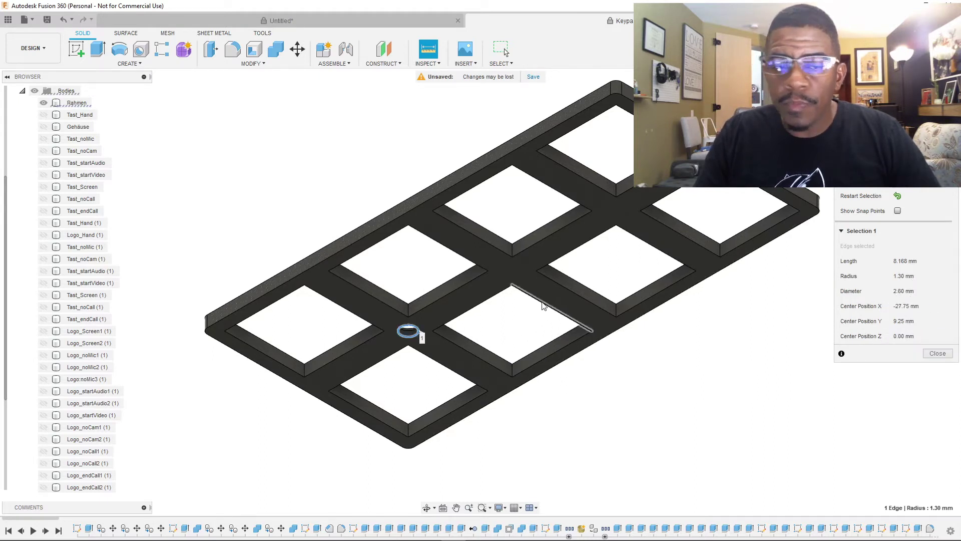
Step: Sketch a 2.6 mm diameter circle just below the gap between the first and second upper squares in the new design
{"action": "left_click", "coordinate": [367, 22]}
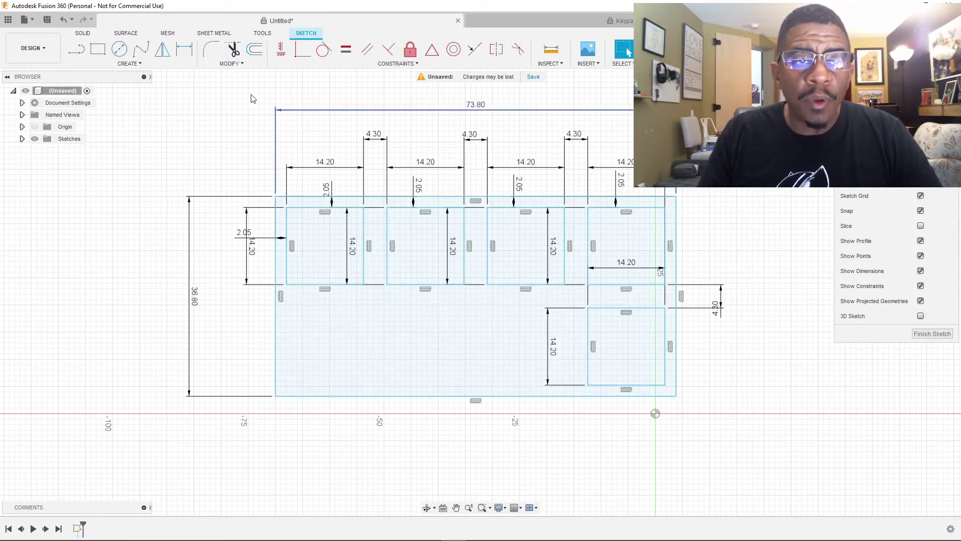
{"action": "left_click", "coordinate": [119, 48]}
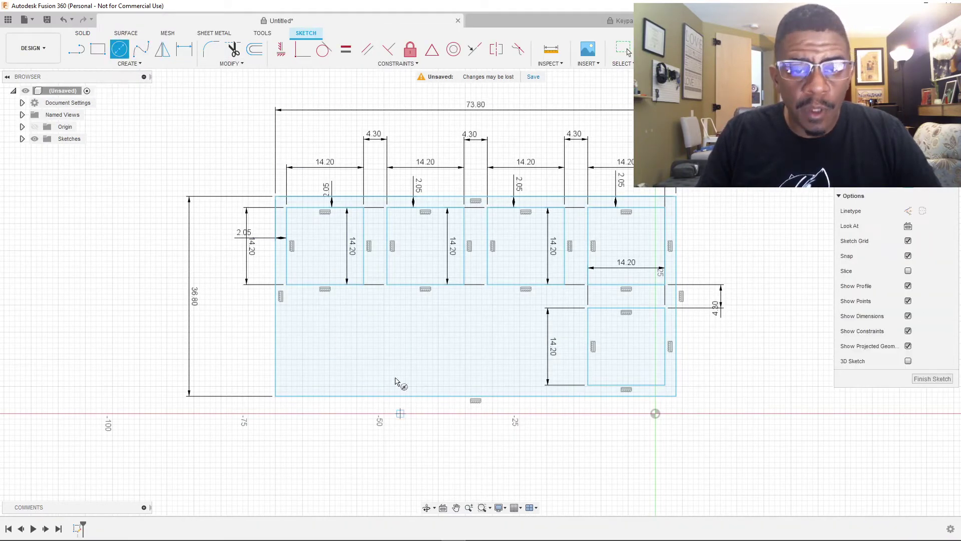
{"action": "left_click", "coordinate": [373, 299]}
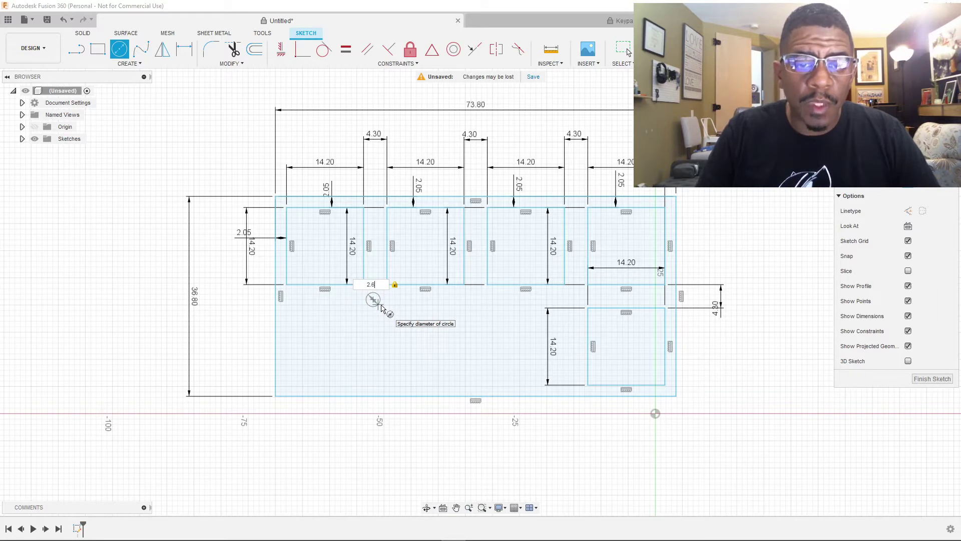
{"action": "type", "text": "2.6"}
{"action": "key", "text": "Return"}
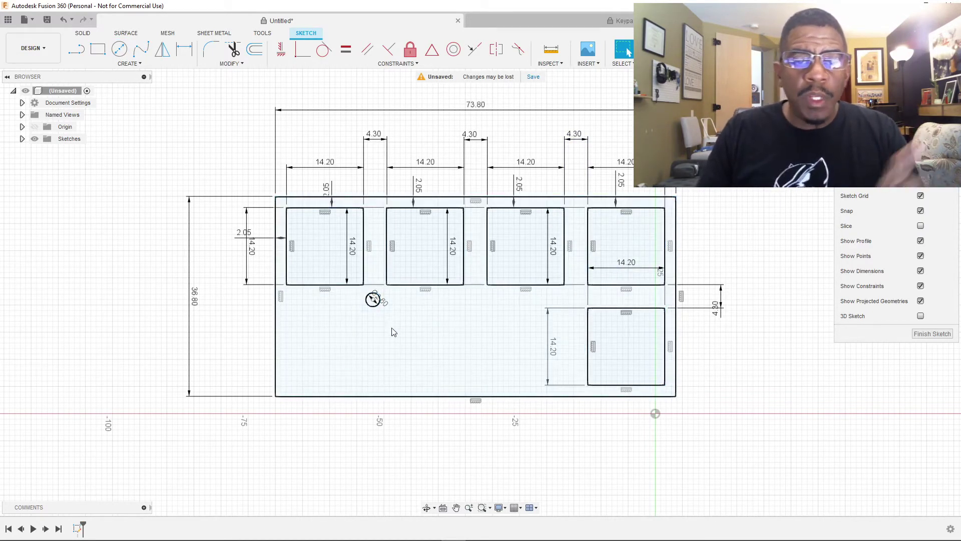
Step: Measure the distance from the screw hole's edge to the nearest corners of two neighbouring openings in the existing frame
{"action": "left_click", "coordinate": [575, 23]}
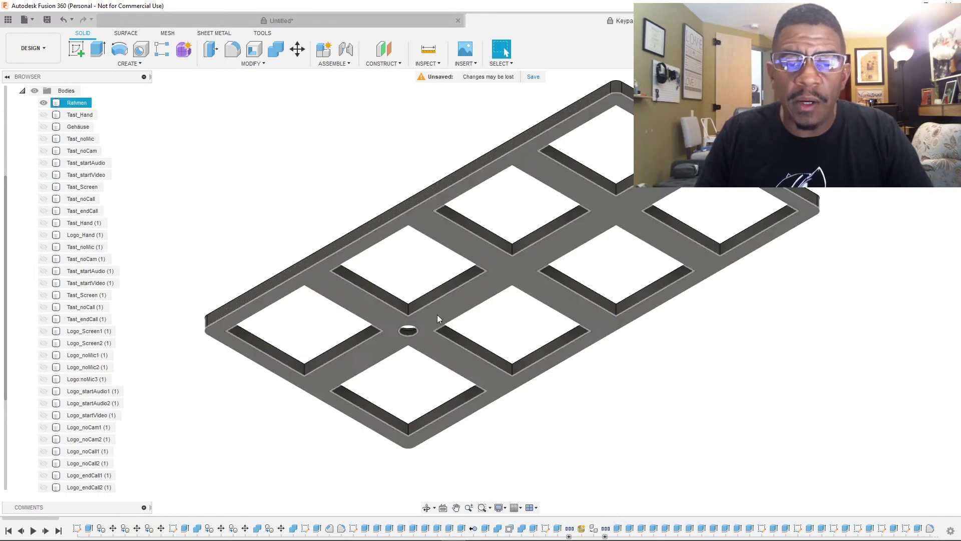
{"action": "left_click", "coordinate": [428, 49]}
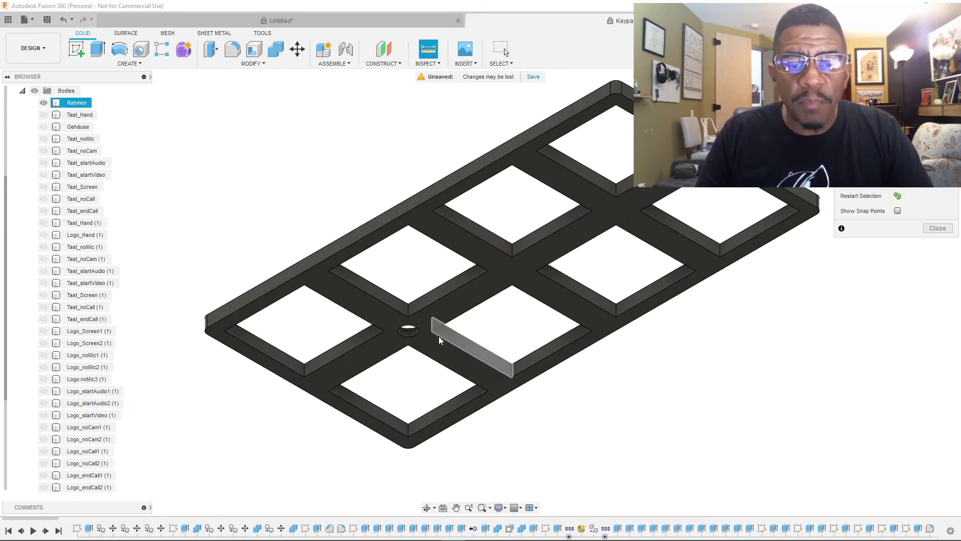
{"action": "left_click", "coordinate": [407, 329]}
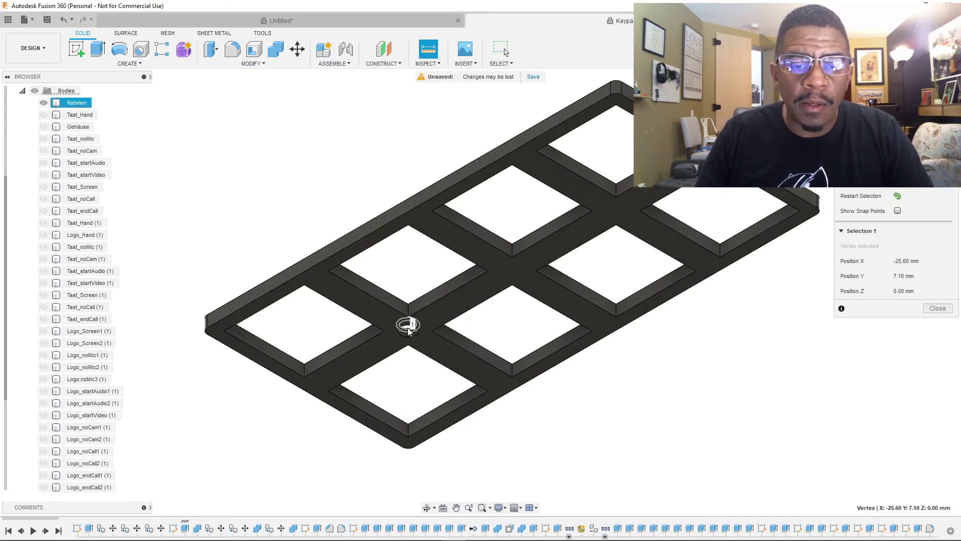
{"action": "left_click", "coordinate": [409, 331]}
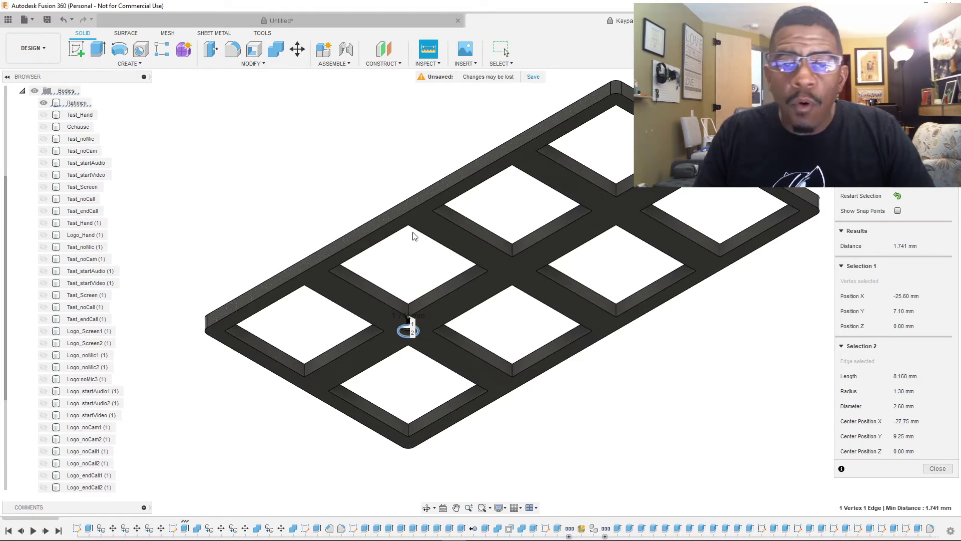
{"action": "left_click", "coordinate": [897, 197]}
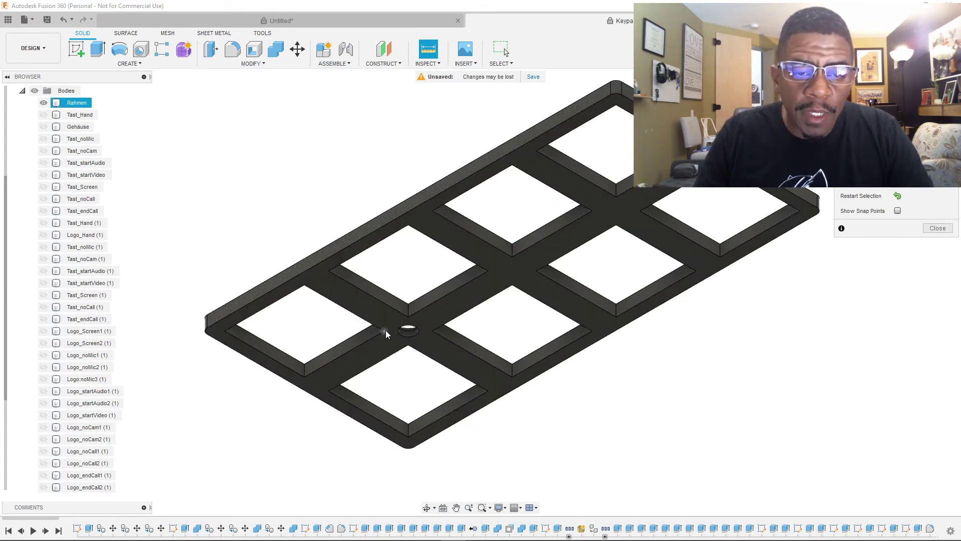
{"action": "left_click", "coordinate": [385, 329]}
{"action": "left_click", "coordinate": [401, 334]}
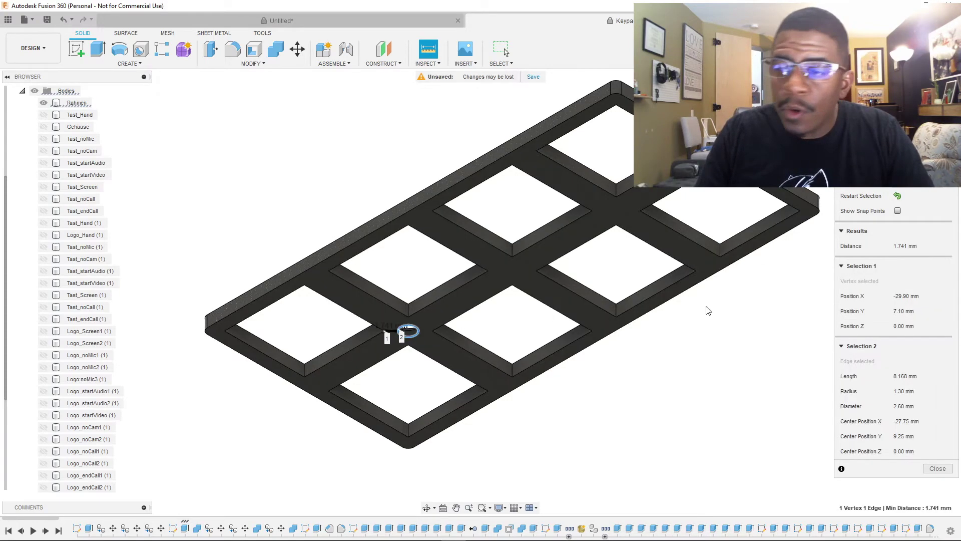
Step: Recheck the distance between the neighbouring opening's corner and the screw hole's edge in the existing frame
{"action": "left_click", "coordinate": [329, 19]}
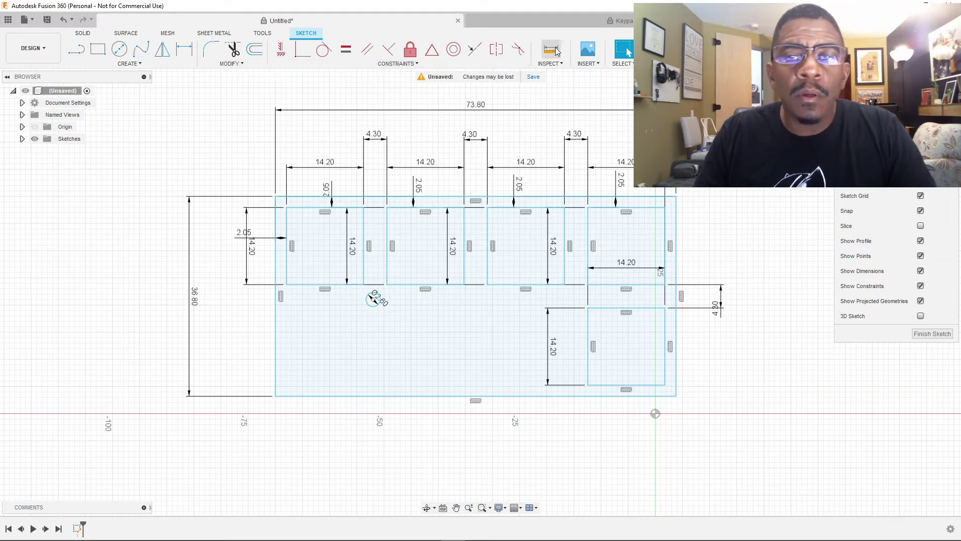
{"action": "left_click", "coordinate": [552, 20]}
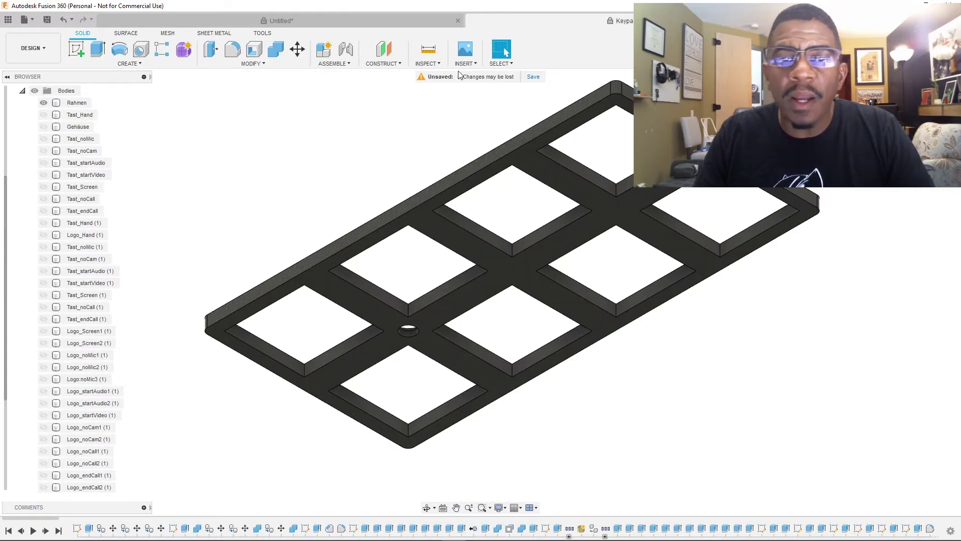
{"action": "left_click", "coordinate": [428, 48]}
{"action": "left_click", "coordinate": [382, 331]}
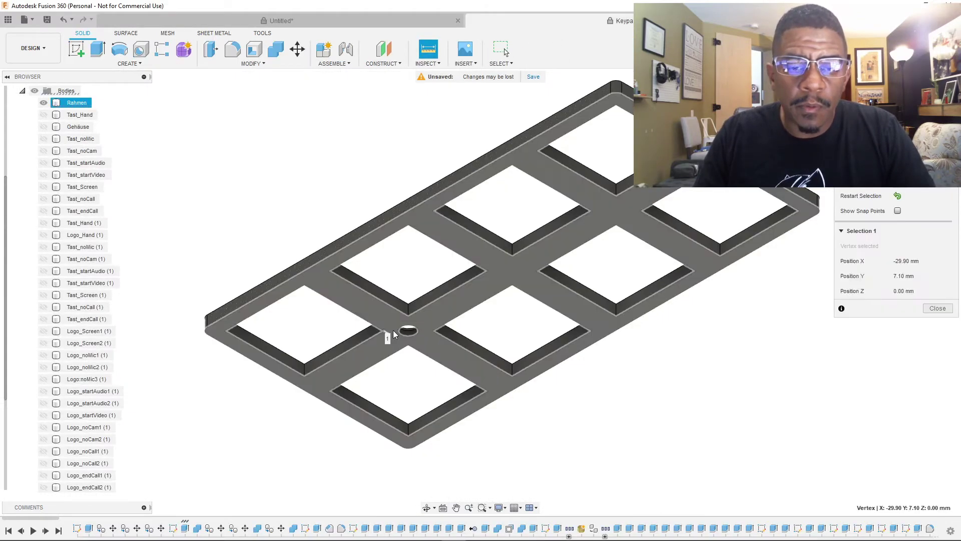
{"action": "left_click", "coordinate": [397, 330]}
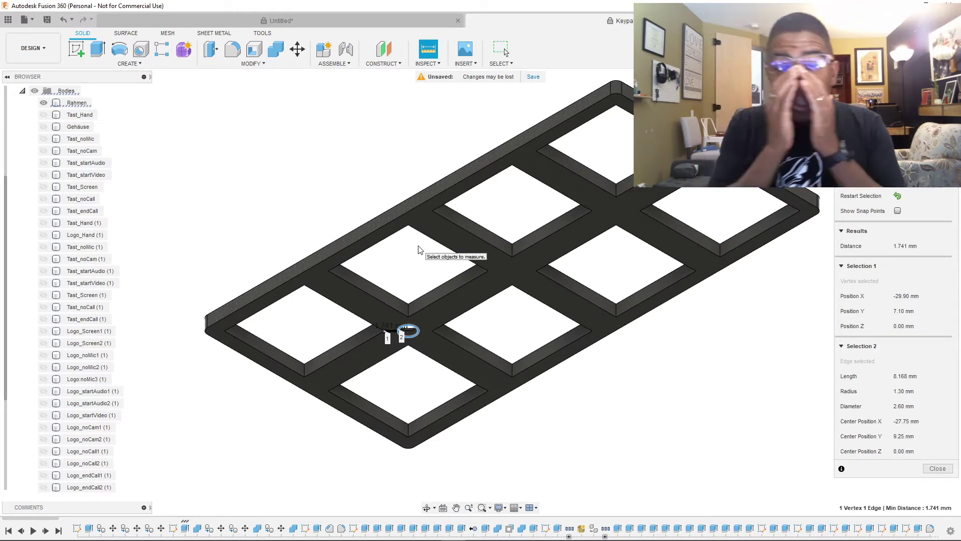
Step: Return to the new design and try to dimension the small circle 1.741 mm from the first upper square's lower-right corner
{"action": "left_click", "coordinate": [320, 20]}
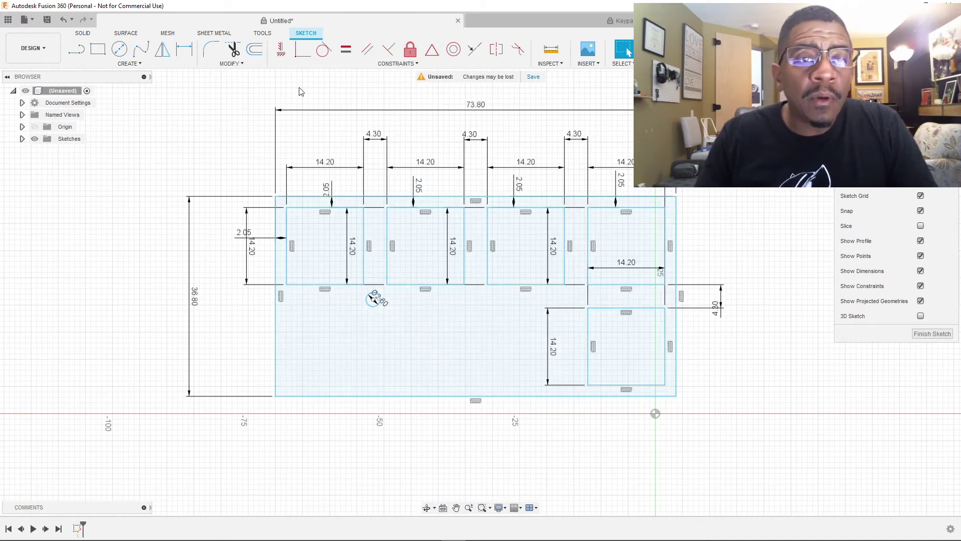
{"action": "left_click", "coordinate": [184, 48]}
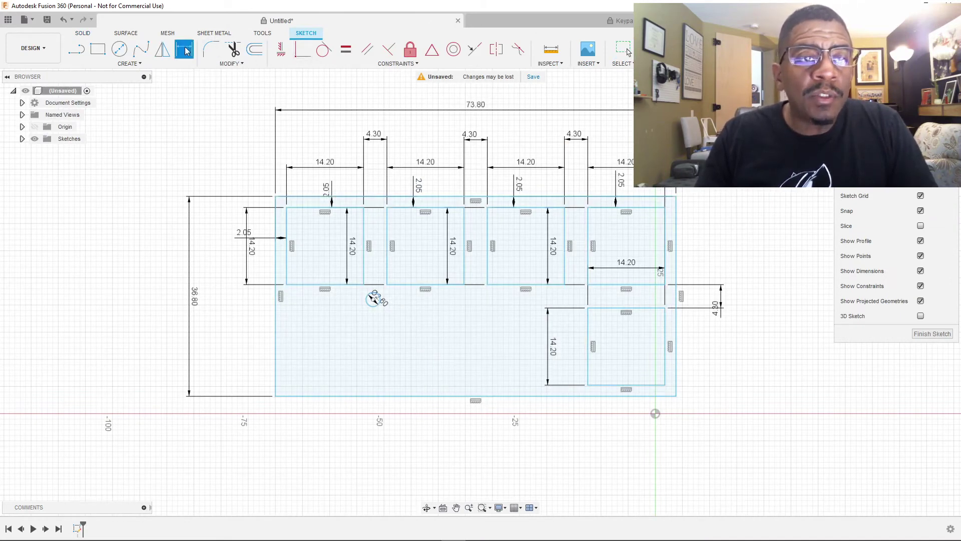
{"action": "left_click", "coordinate": [363, 285]}
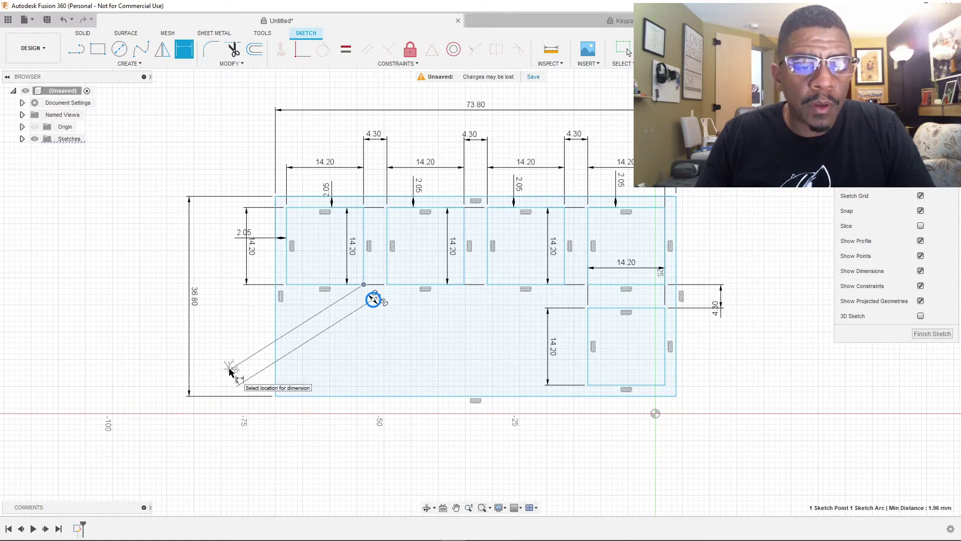
{"action": "left_click", "coordinate": [230, 371]}
{"action": "type", "text": "1.7410"}
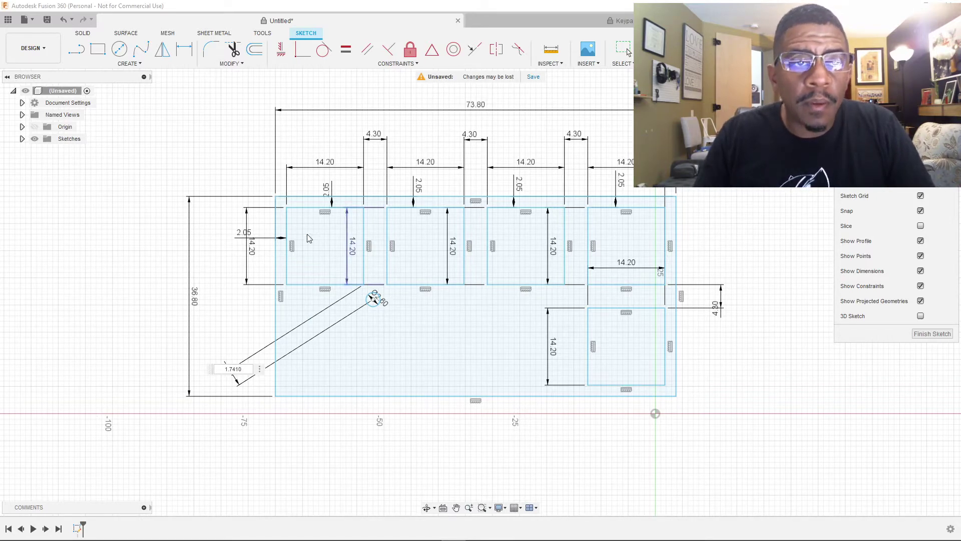
{"action": "left_click", "coordinate": [184, 48]}
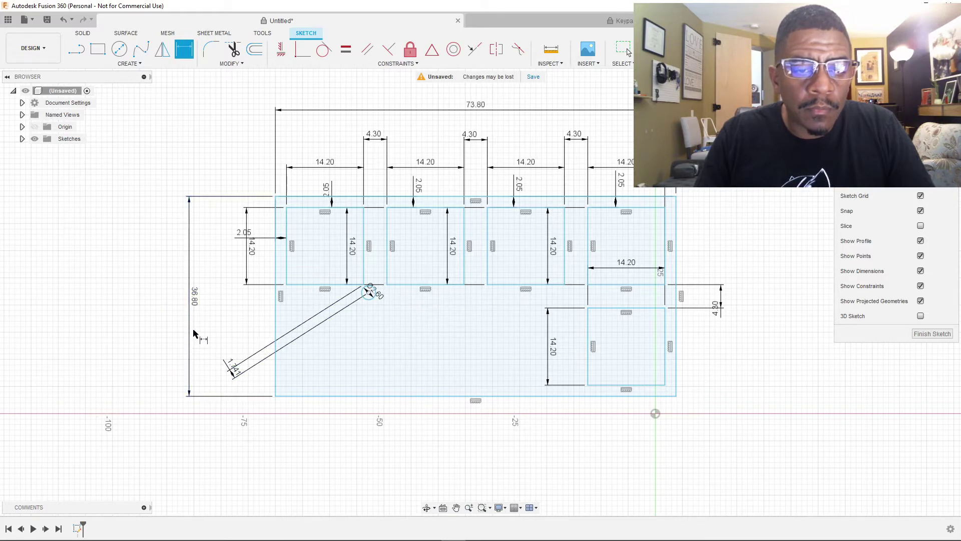
{"action": "key", "text": "Escape"}
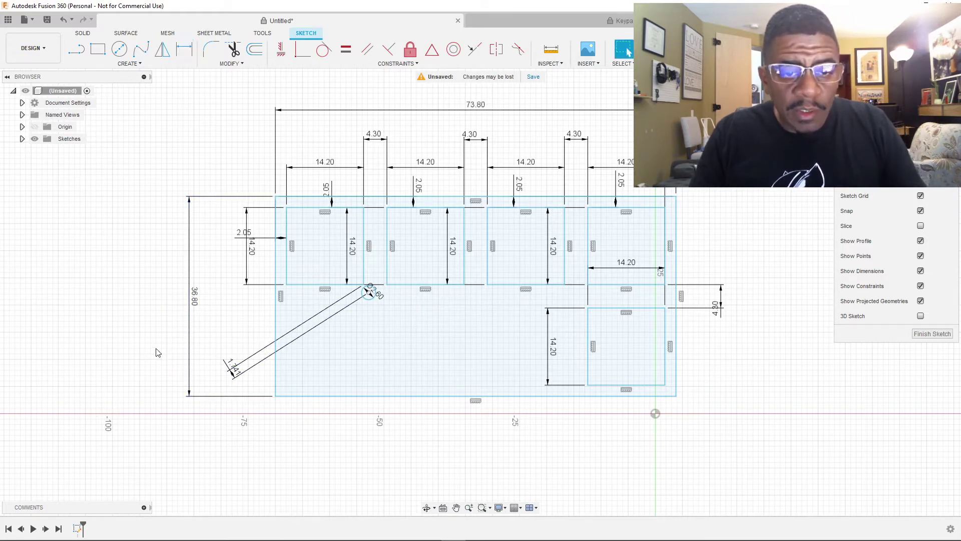
Step: Undo the 1.741 mm value and delete the dimension between the first square's corner and the circle
{"action": "key", "text": "ctrl+z"}
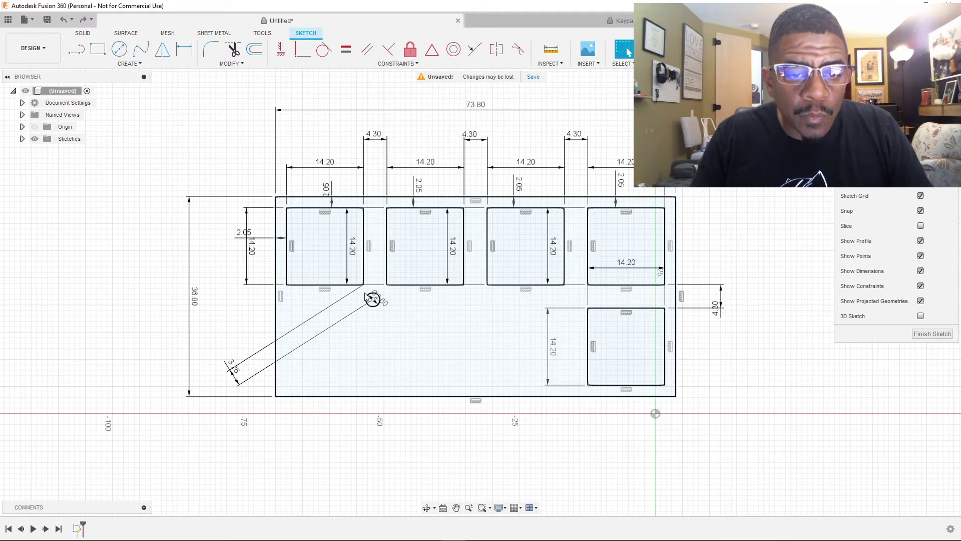
{"action": "left_click", "coordinate": [240, 373]}
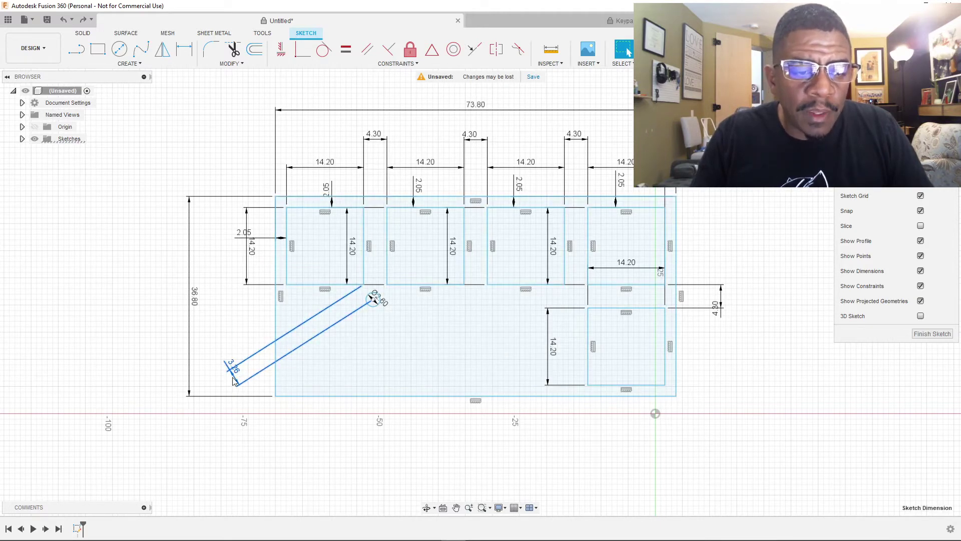
{"action": "key", "text": "Delete"}
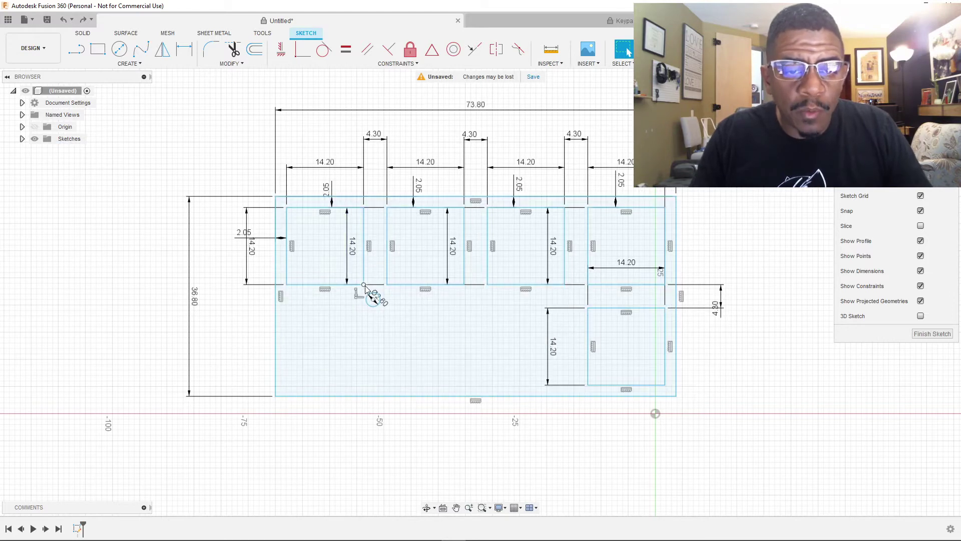
Step: Try again to dimension the circle from the first upper square's lower-right corner, setting the distance to 1.741 mm
{"action": "left_click", "coordinate": [364, 285]}
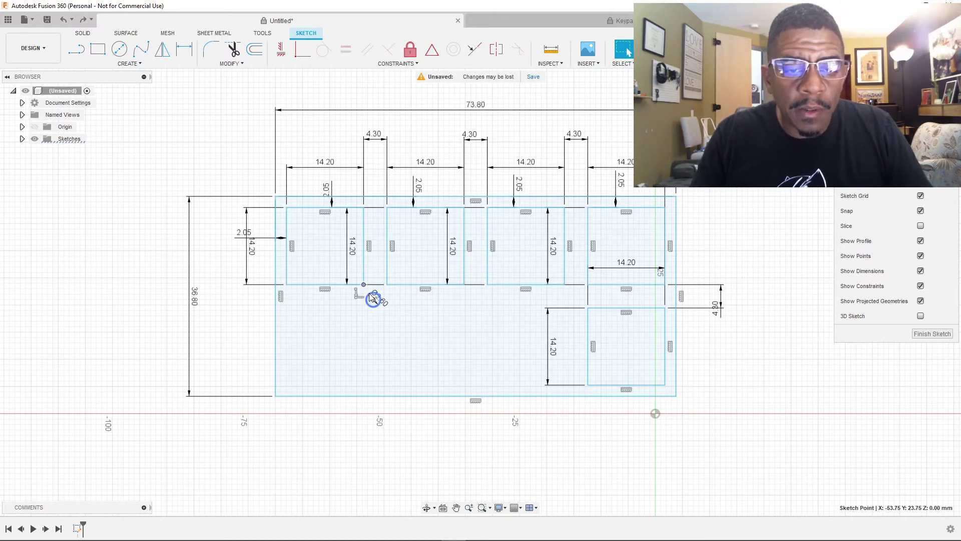
{"action": "left_click", "coordinate": [373, 299]}
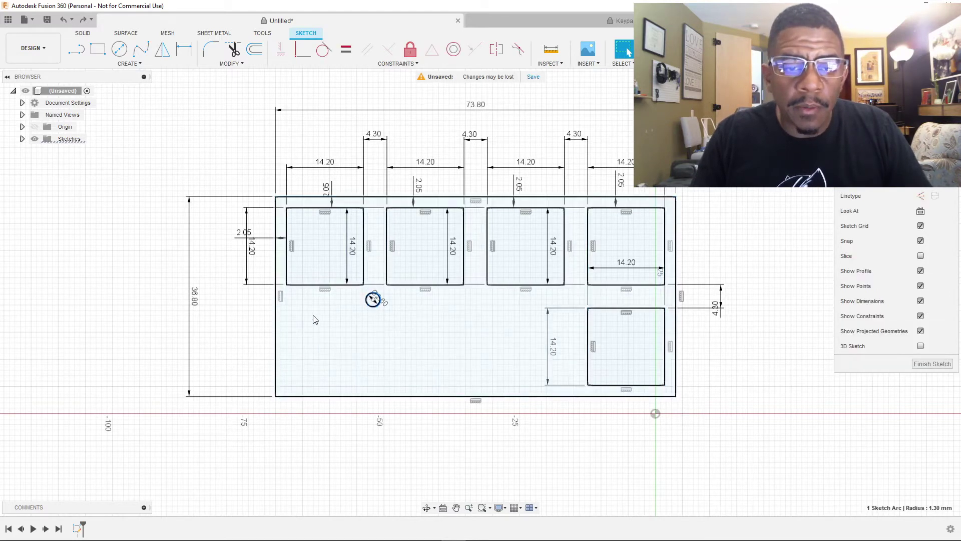
{"action": "left_click", "coordinate": [183, 48]}
{"action": "left_click", "coordinate": [373, 299]}
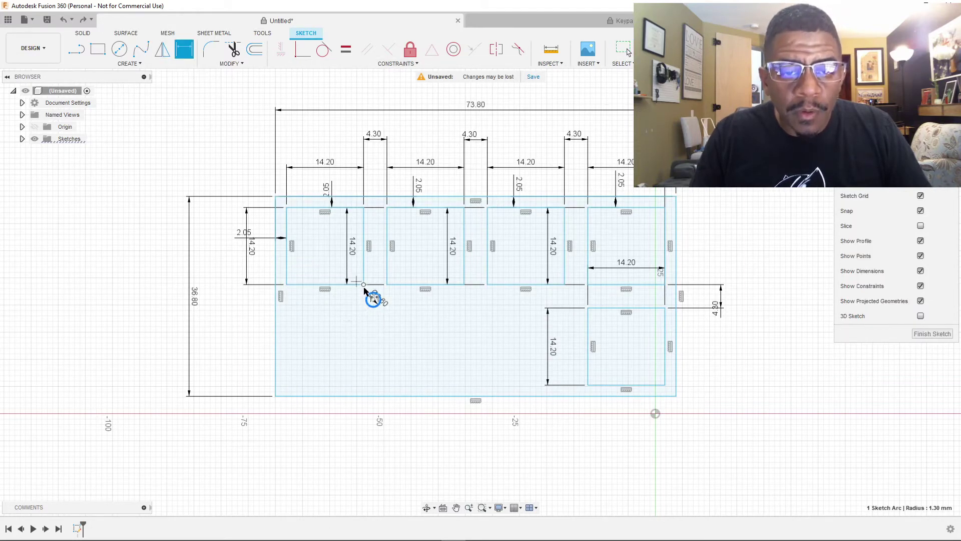
{"action": "left_click", "coordinate": [364, 285]}
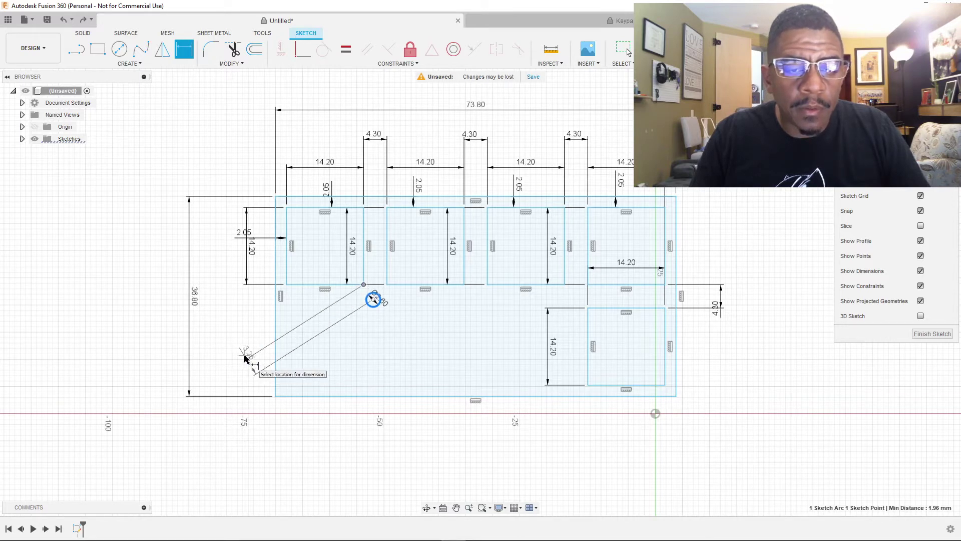
{"action": "left_click", "coordinate": [244, 356]}
{"action": "key", "text": "BackSpace"}
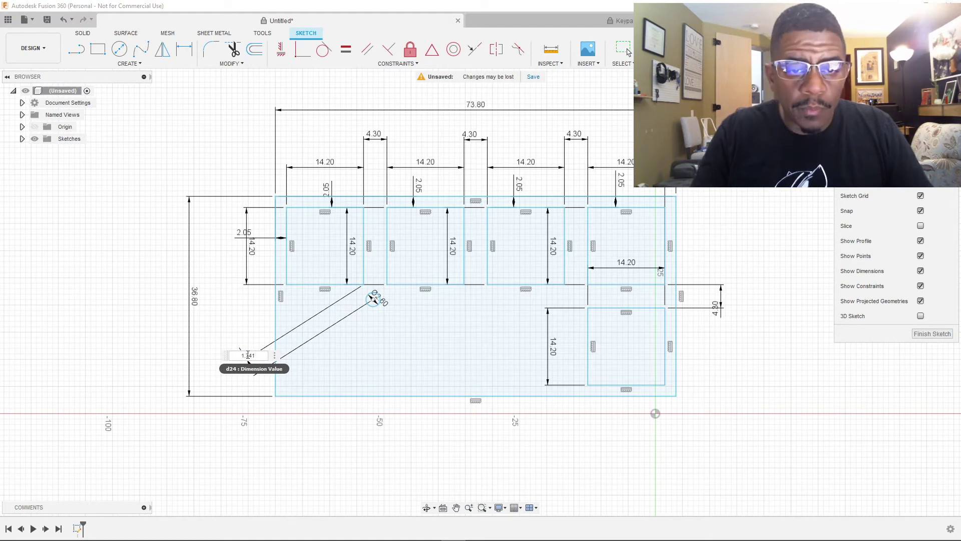
{"action": "type", "text": "1.141"}
{"action": "key", "text": "Return"}
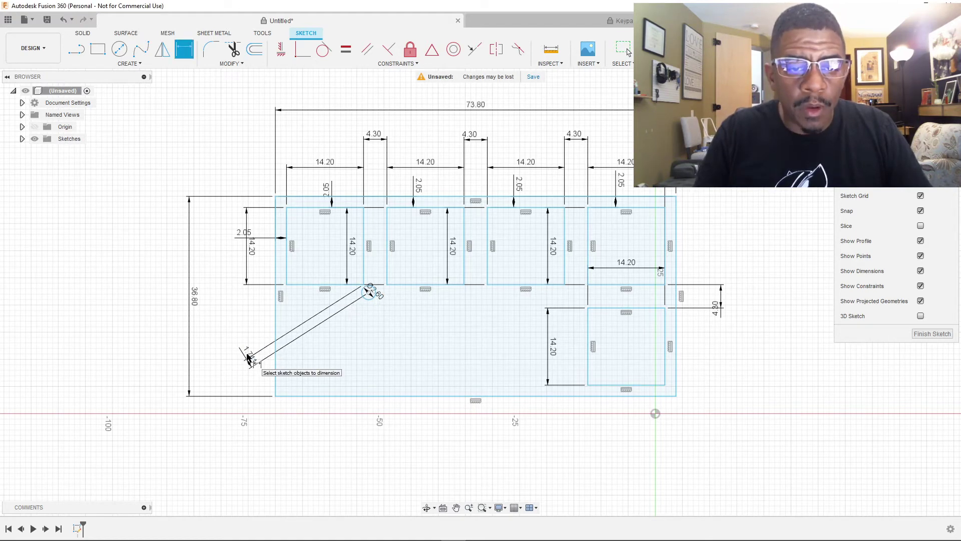
Step: Try to dimension the circle 1.741 mm from the second upper square's lower-left corner
{"action": "left_click", "coordinate": [387, 284]}
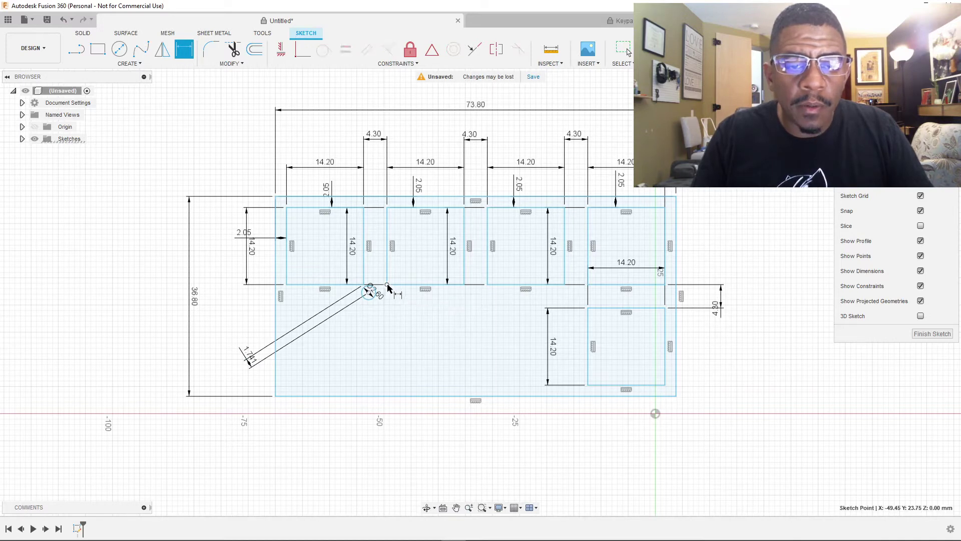
{"action": "left_click", "coordinate": [377, 290]}
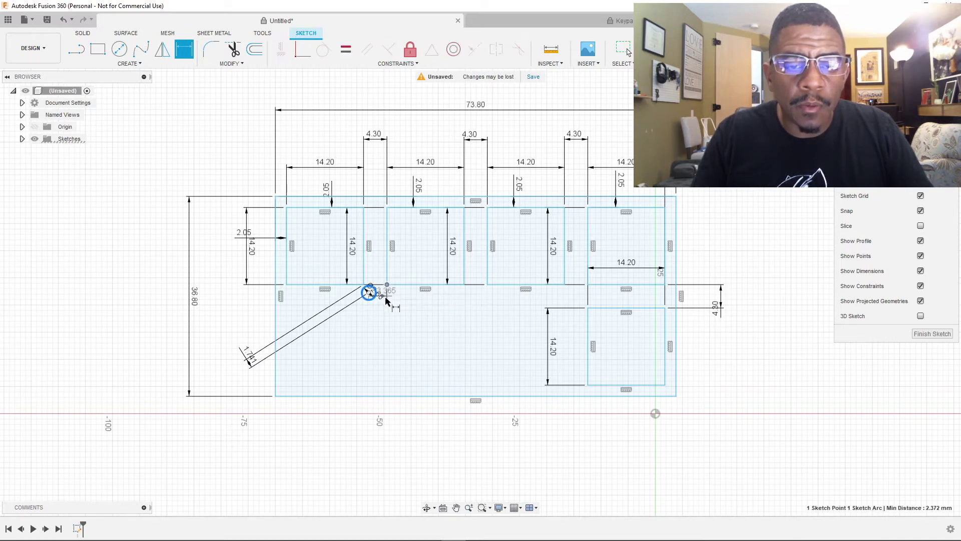
{"action": "left_click", "coordinate": [442, 428]}
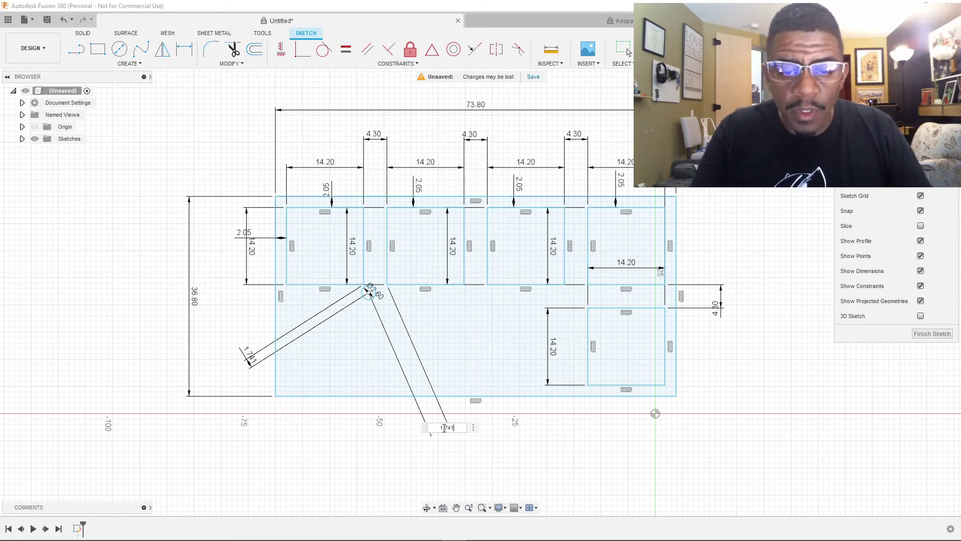
{"action": "key", "text": "Return"}
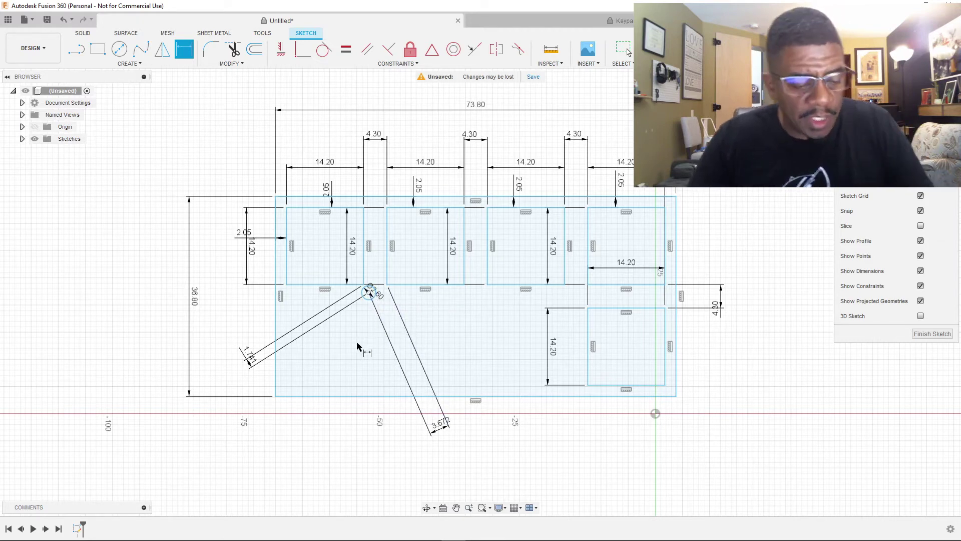
Step: Undo both dimensions that tie the circle to the corners of the first and second upper squares
{"action": "key", "text": "Escape"}
{"action": "key", "text": "ctrl+z"}
{"action": "key", "text": "ctrl+z"}
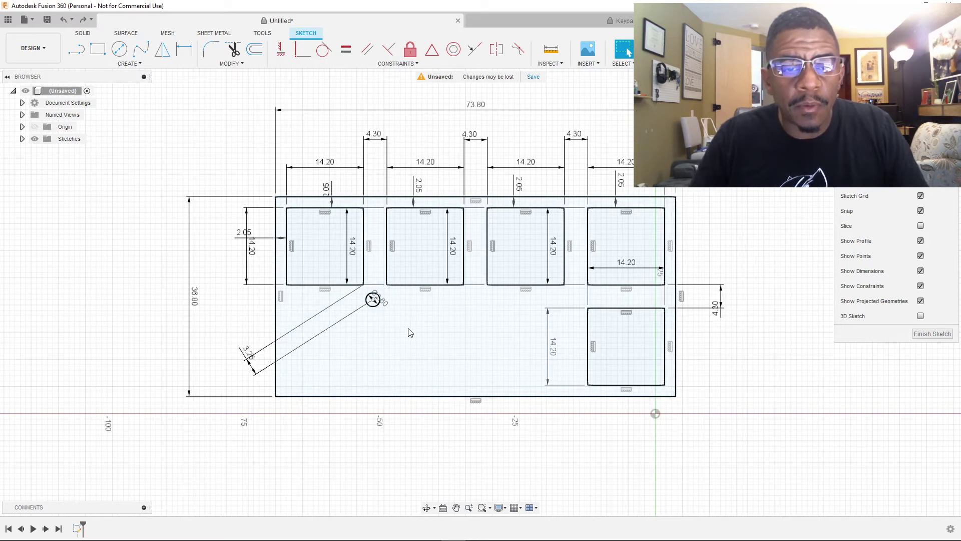
{"action": "key", "text": "ctrl+z"}
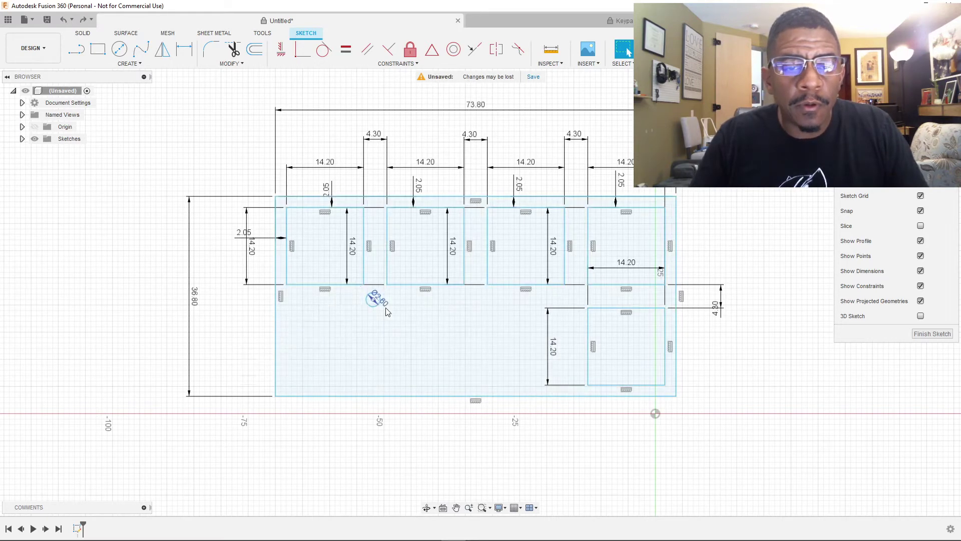
Step: Try placing a short dimension between the first upper square's lower-right corner and the circle, keeping its current distance
{"action": "left_click", "coordinate": [363, 286]}
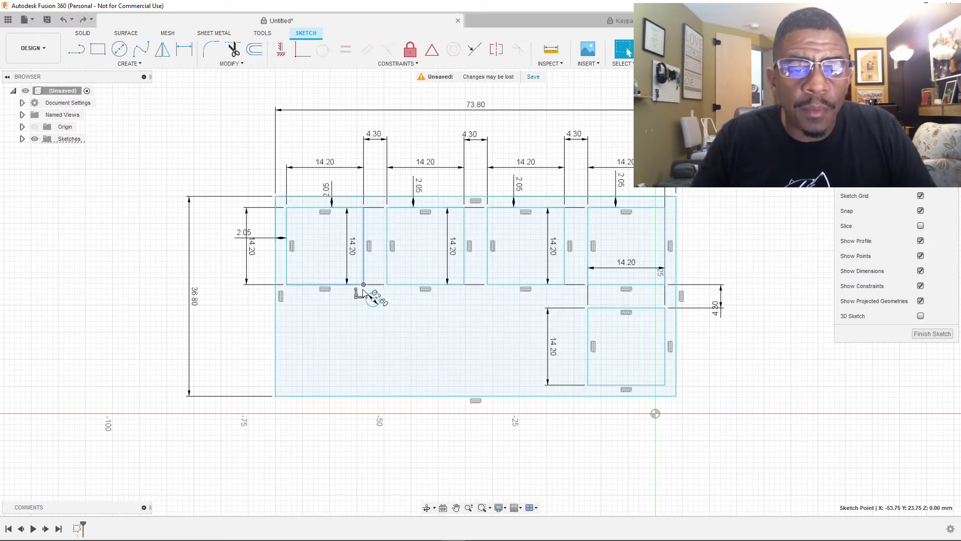
{"action": "left_click", "coordinate": [181, 52]}
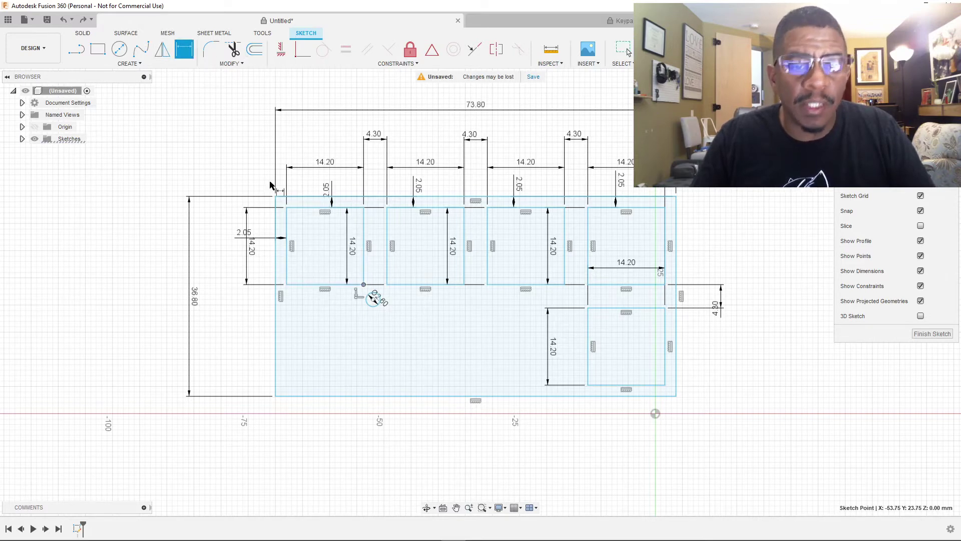
{"action": "left_click", "coordinate": [364, 284]}
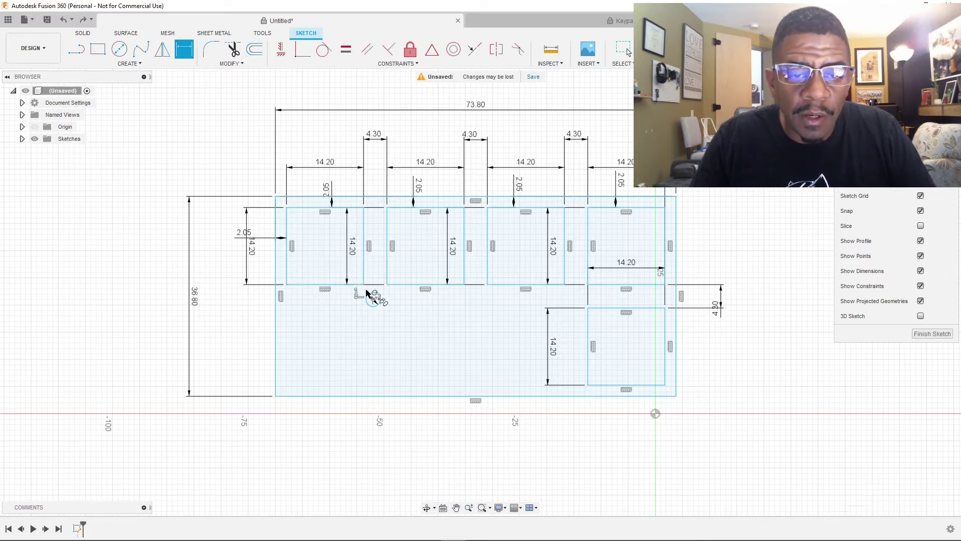
{"action": "left_click", "coordinate": [370, 296]}
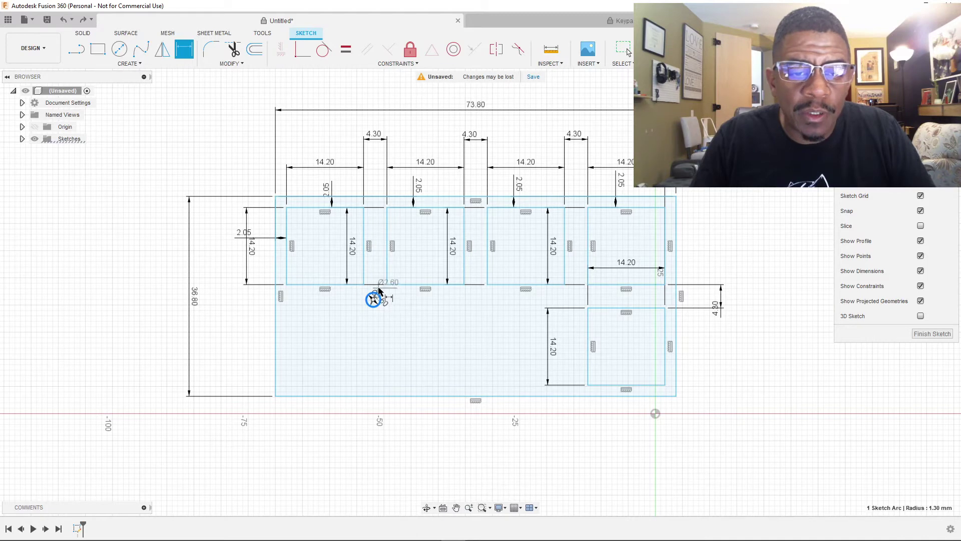
{"action": "left_click", "coordinate": [371, 295]}
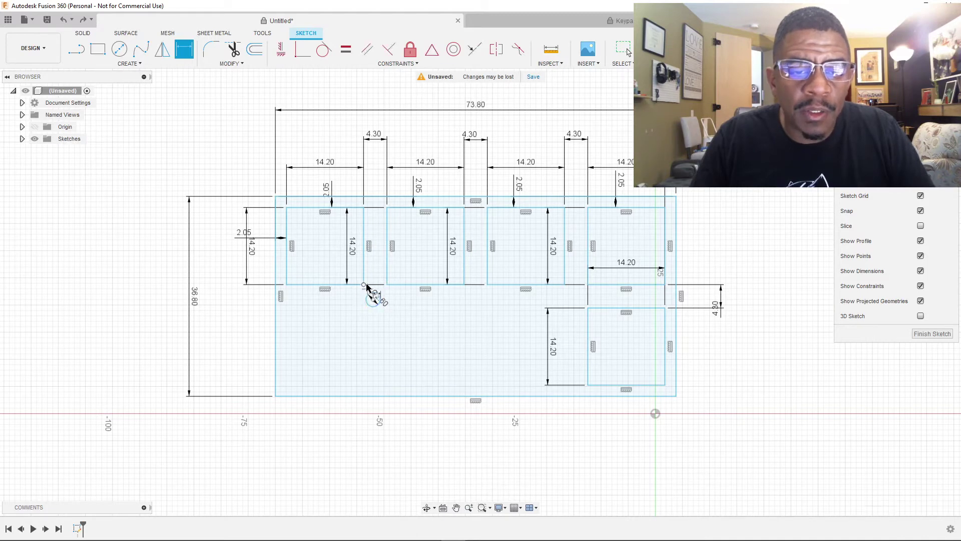
{"action": "left_click", "coordinate": [366, 286]}
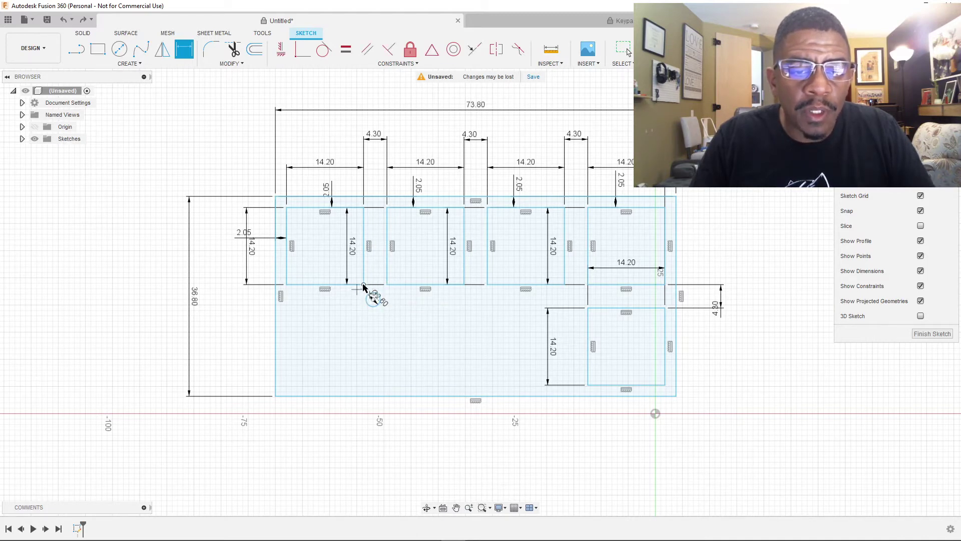
{"action": "left_click", "coordinate": [363, 286]}
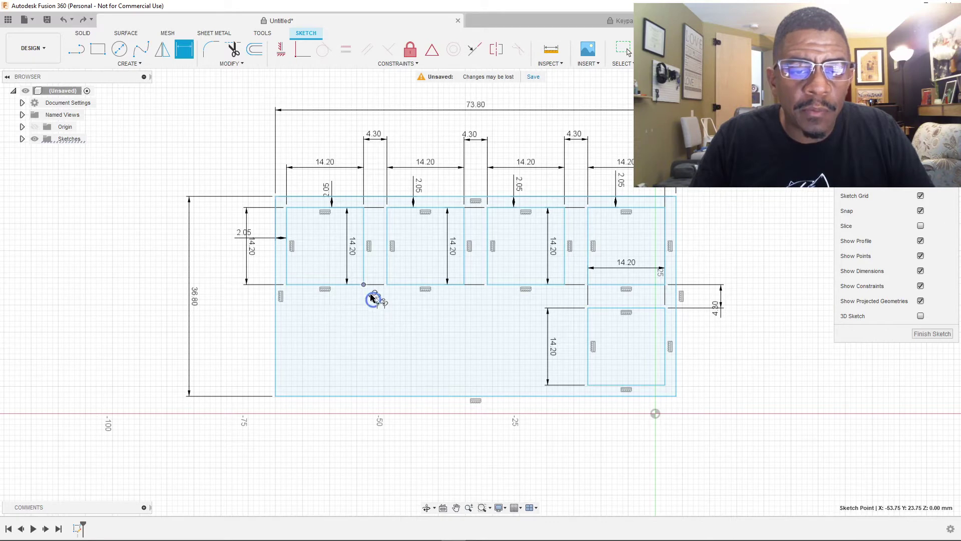
{"action": "left_click", "coordinate": [371, 298]}
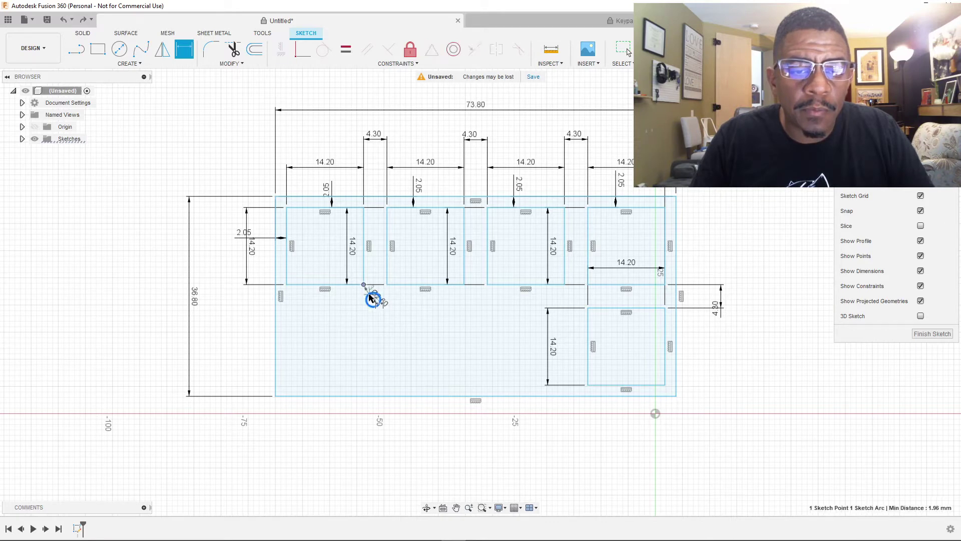
{"action": "left_click", "coordinate": [339, 315]}
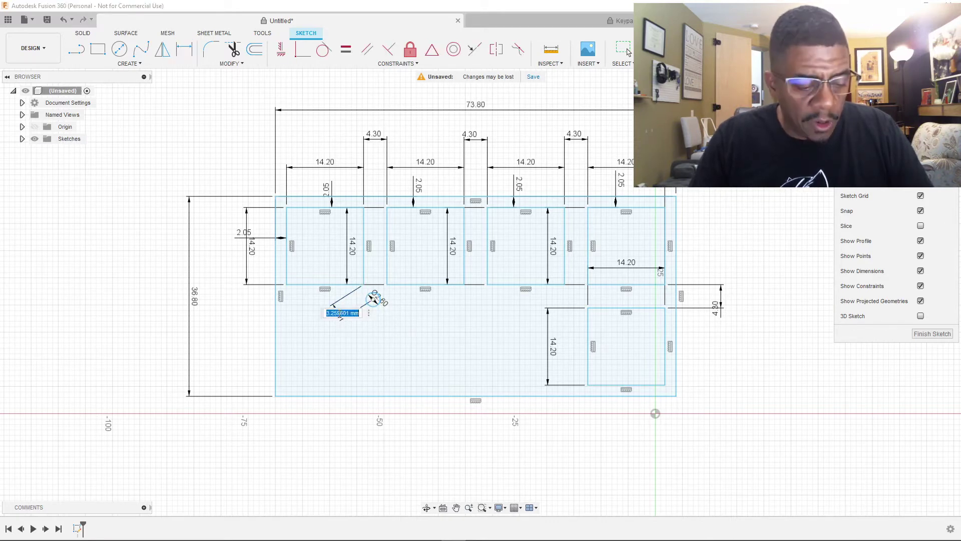
{"action": "key", "text": "Return"}
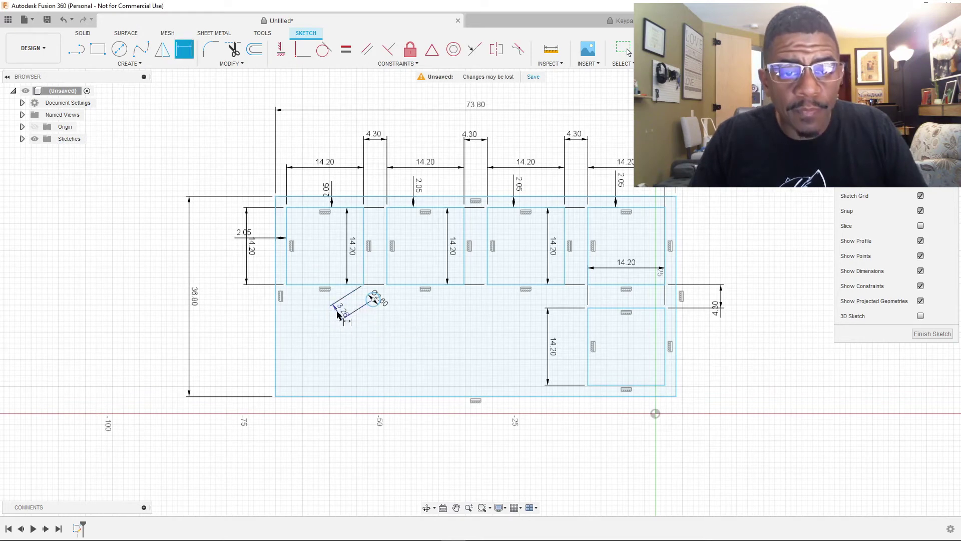
Step: Delete the short dimension between the first upper square's corner and the circle
{"action": "key", "text": "Escape"}
{"action": "left_click", "coordinate": [339, 313]}
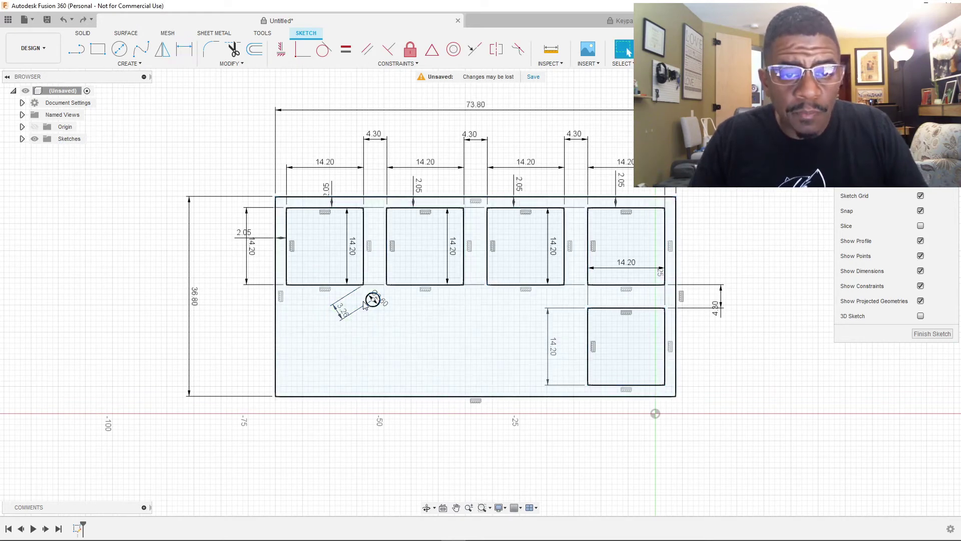
{"action": "key", "text": "Delete"}
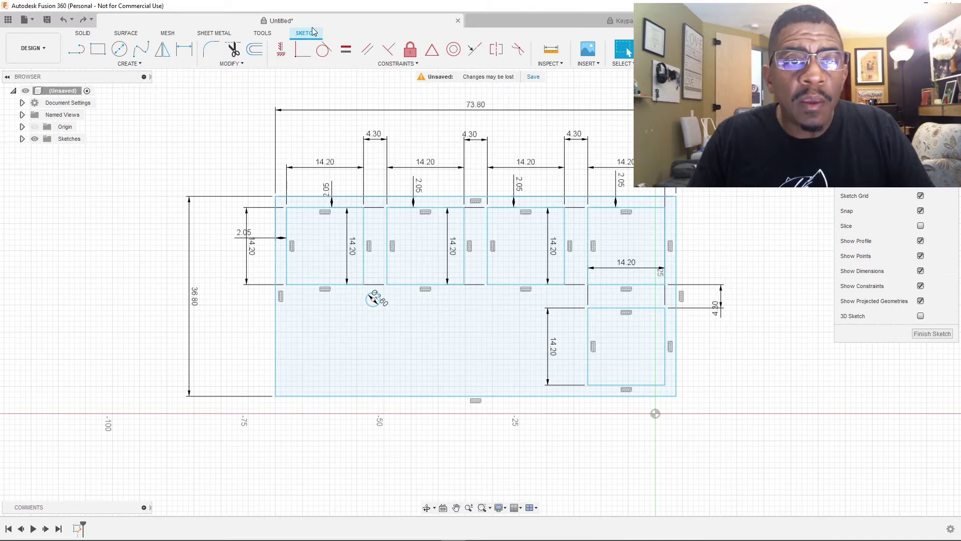
Step: In the existing keypad model, measure from the screw hole's edge to the first upper opening's lower-right corner
{"action": "left_click", "coordinate": [594, 24]}
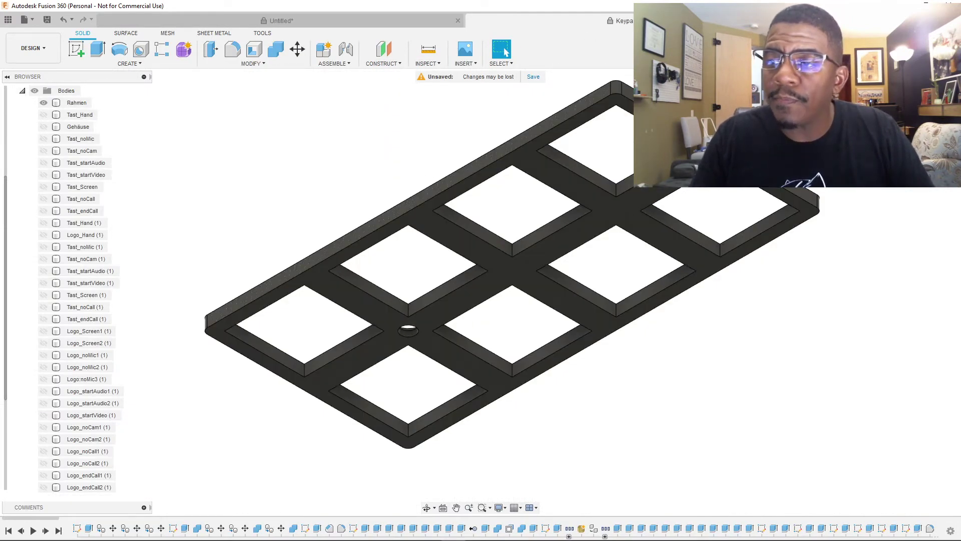
{"action": "left_click", "coordinate": [924, 108]}
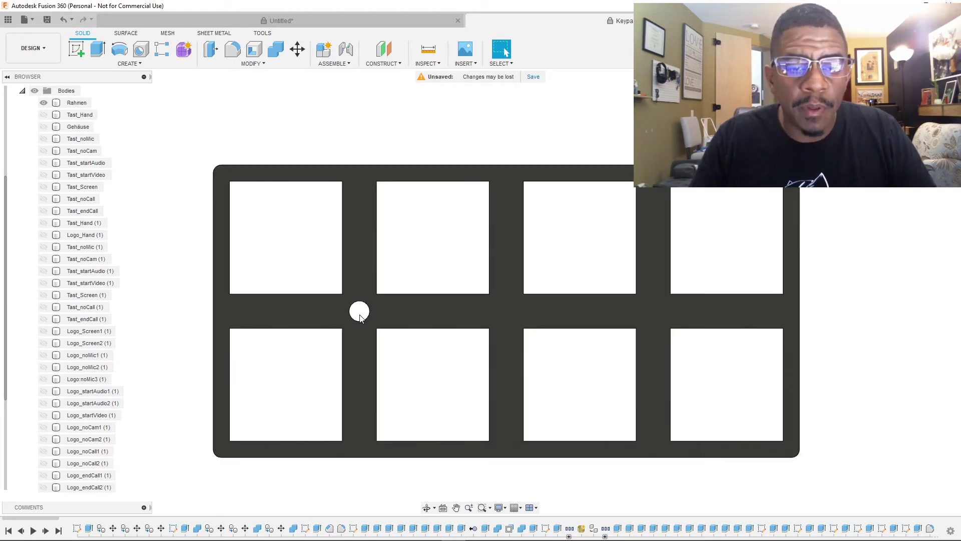
{"action": "left_click", "coordinate": [428, 48]}
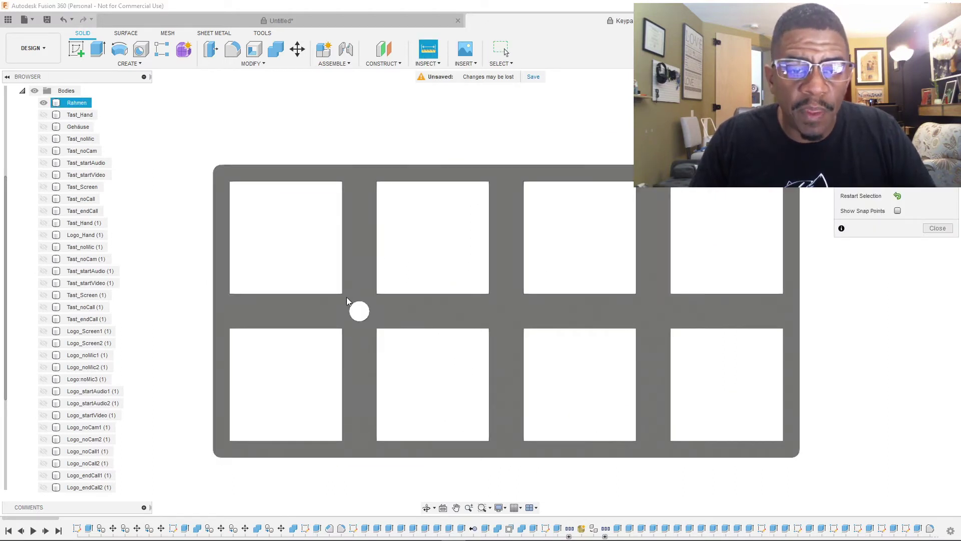
{"action": "left_click", "coordinate": [342, 294]}
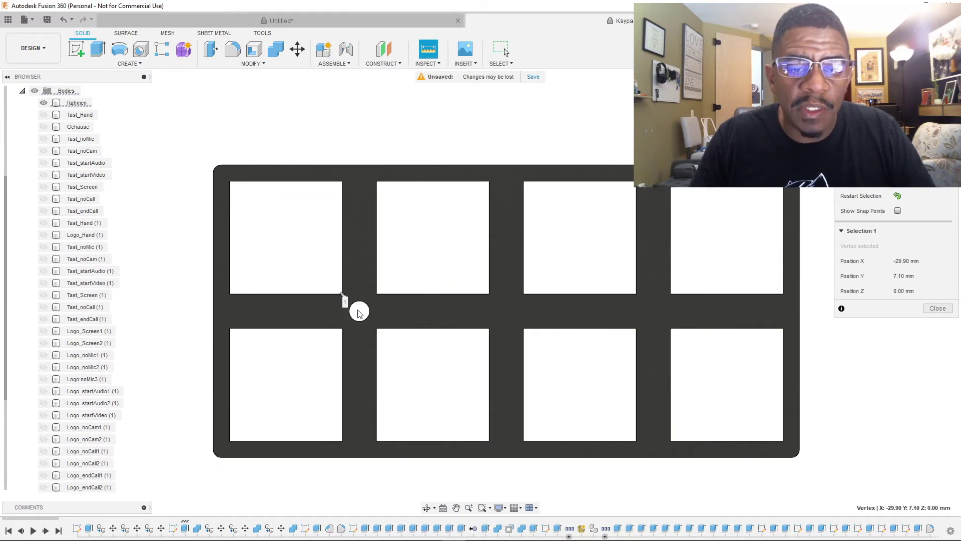
{"action": "left_click", "coordinate": [359, 311]}
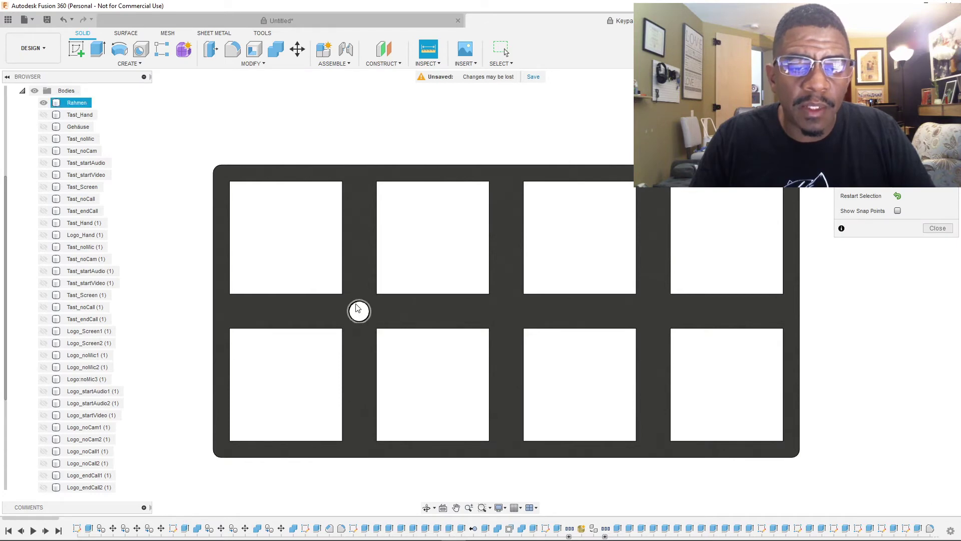
{"action": "left_click", "coordinate": [351, 305]}
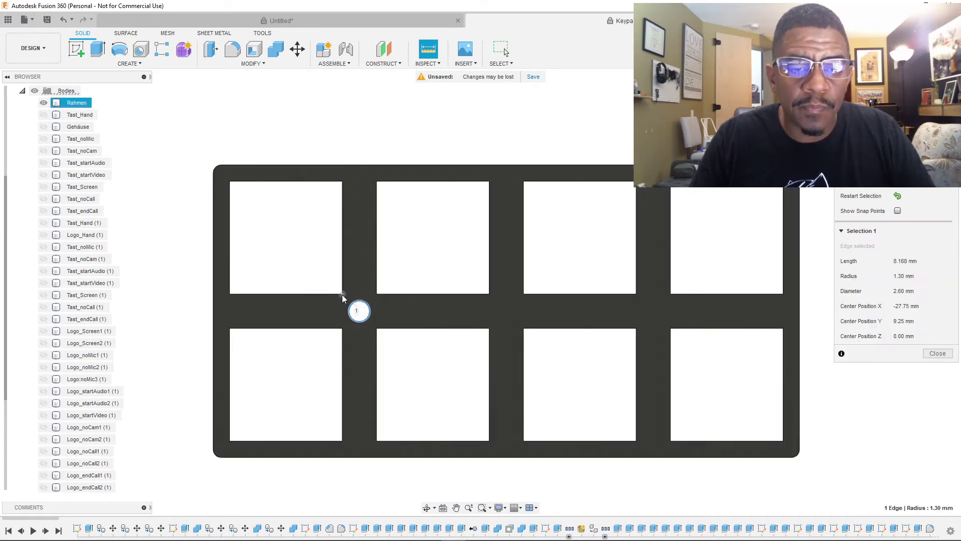
{"action": "left_click", "coordinate": [342, 294]}
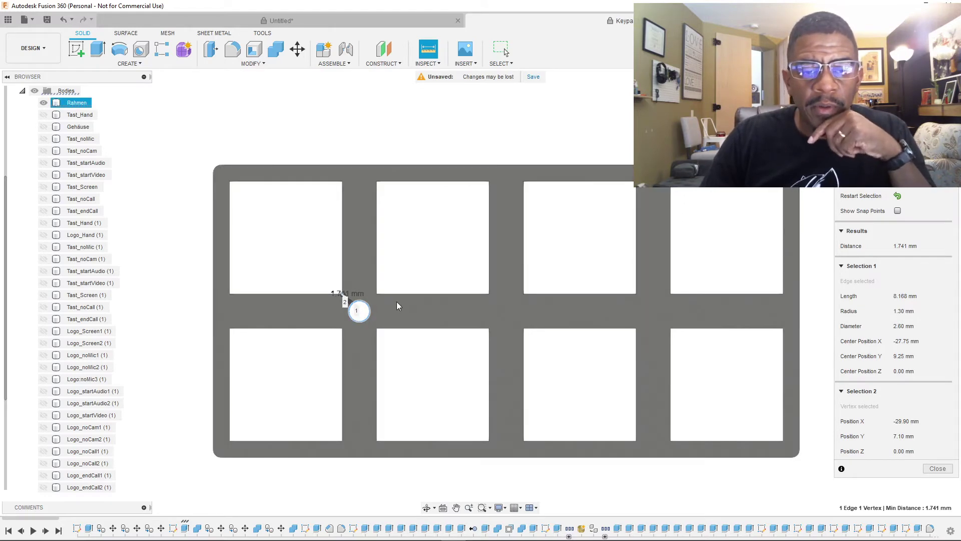
{"action": "left_click", "coordinate": [395, 305]}
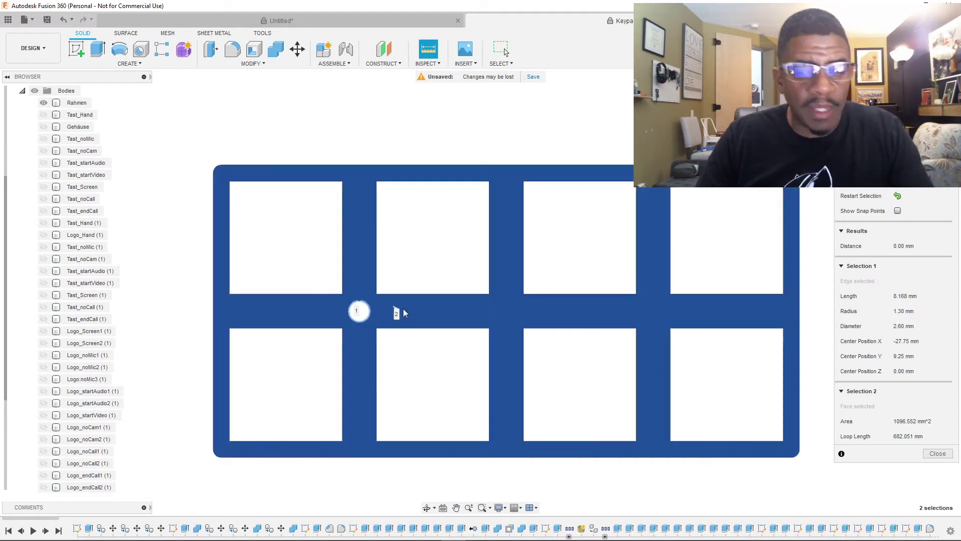
Step: Restart the measurement and inspect the screw hole's circular edge together with a point on its rim
{"action": "left_click", "coordinate": [897, 197]}
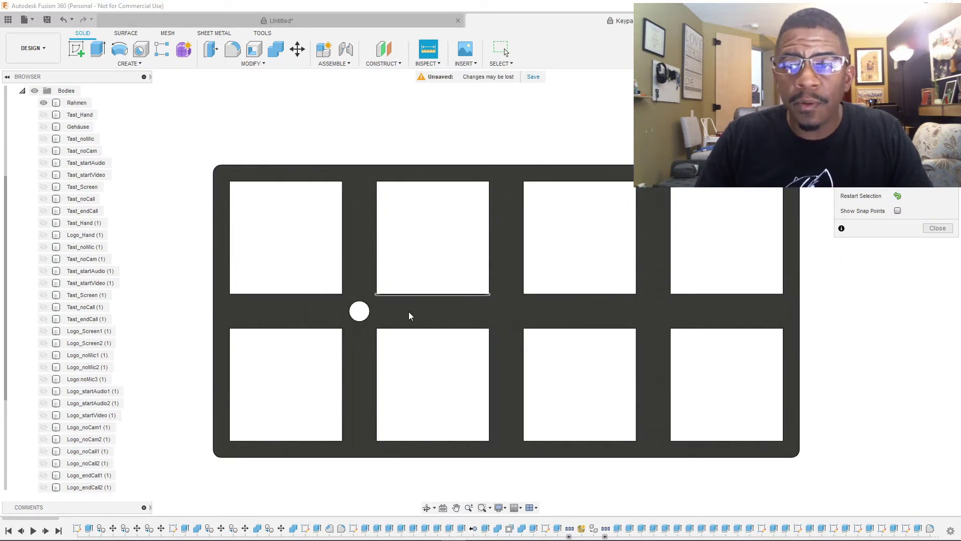
{"action": "left_click", "coordinate": [367, 313]}
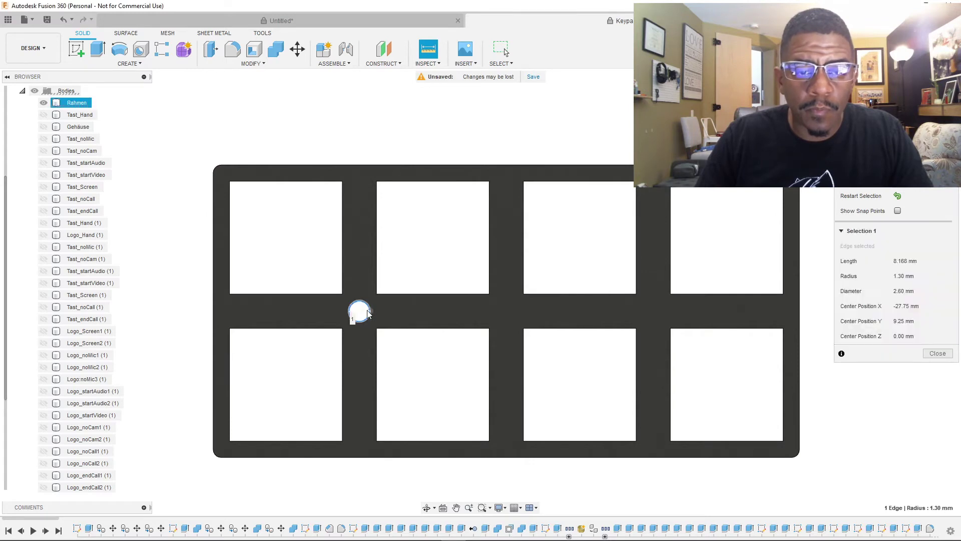
{"action": "left_click", "coordinate": [371, 312]}
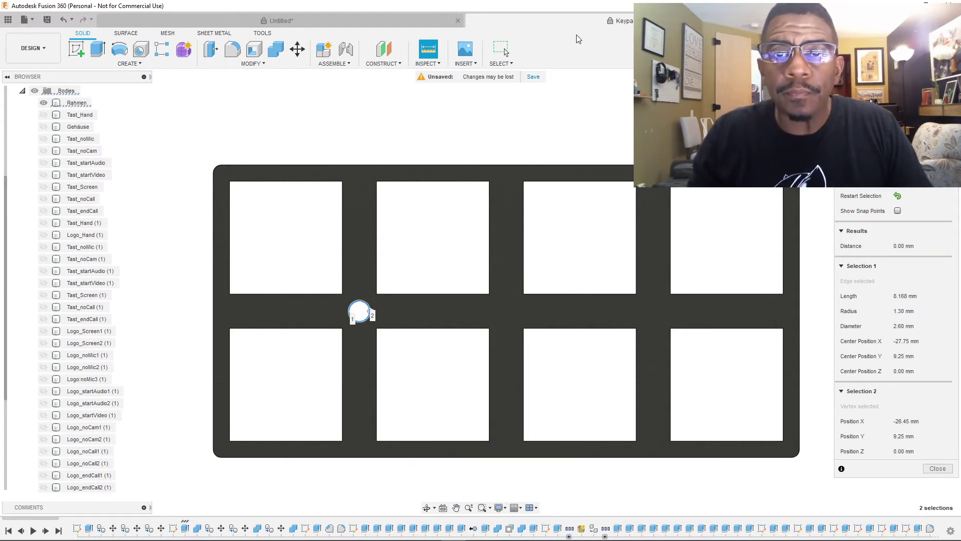
Step: Clear the selection and measure from the first upper opening's lower-right corner to the screw hole's edge again
{"action": "left_click", "coordinate": [896, 196]}
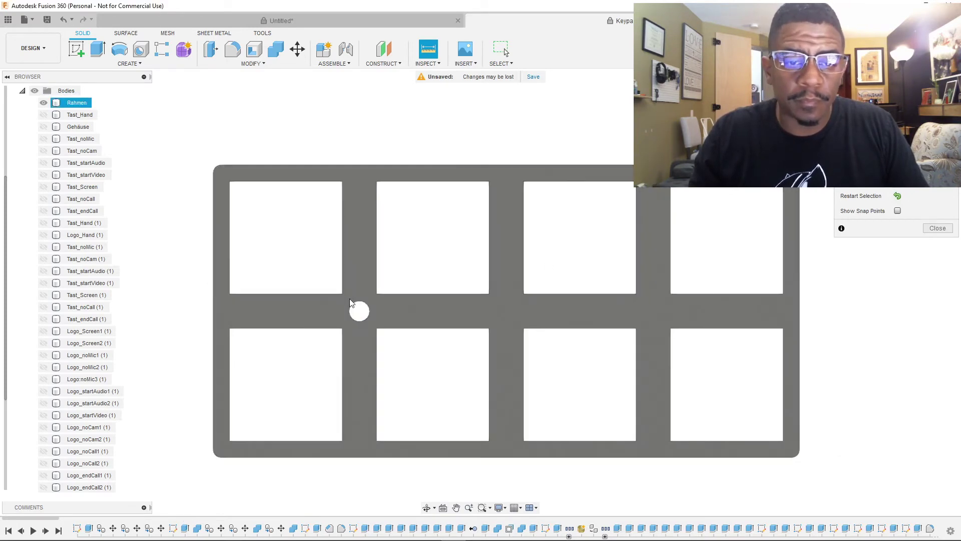
{"action": "left_click", "coordinate": [343, 294]}
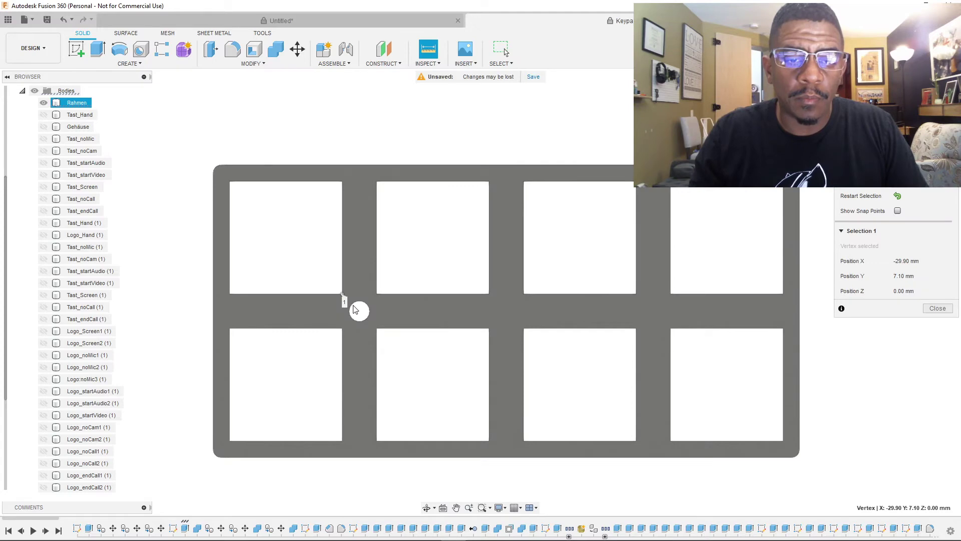
{"action": "left_click", "coordinate": [354, 306]}
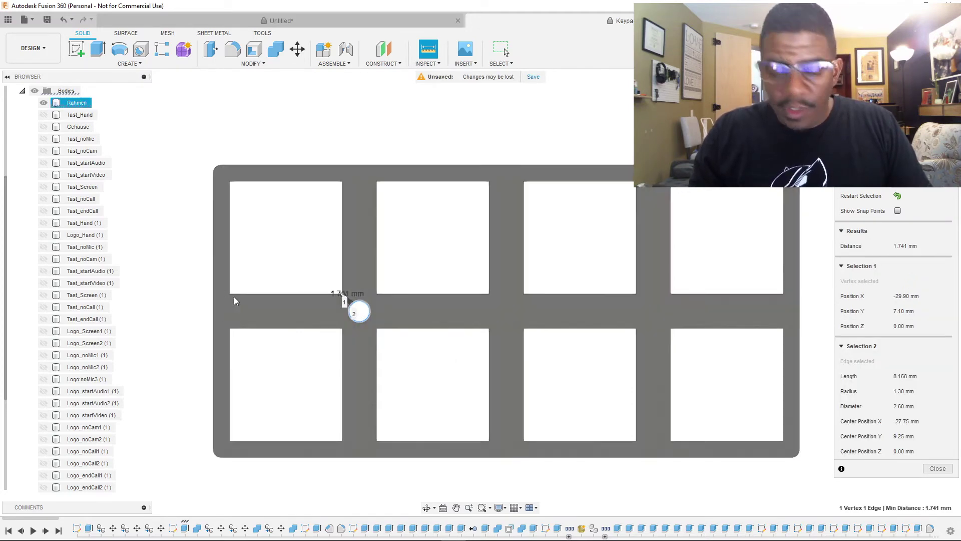
Step: In the new design's sketch, dimension the circle's center 2.391 mm from the first upper square's lower-right corner
{"action": "left_click", "coordinate": [212, 22]}
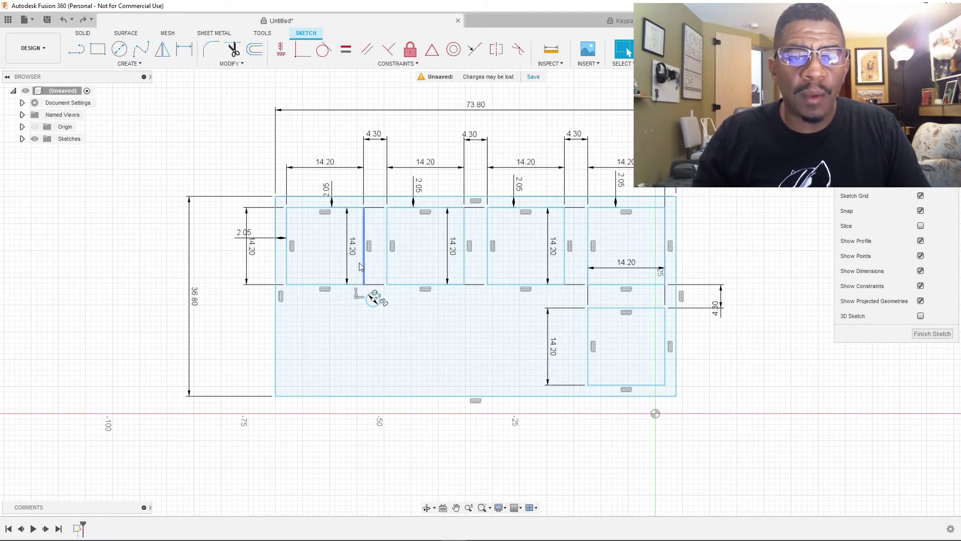
{"action": "left_click", "coordinate": [184, 50]}
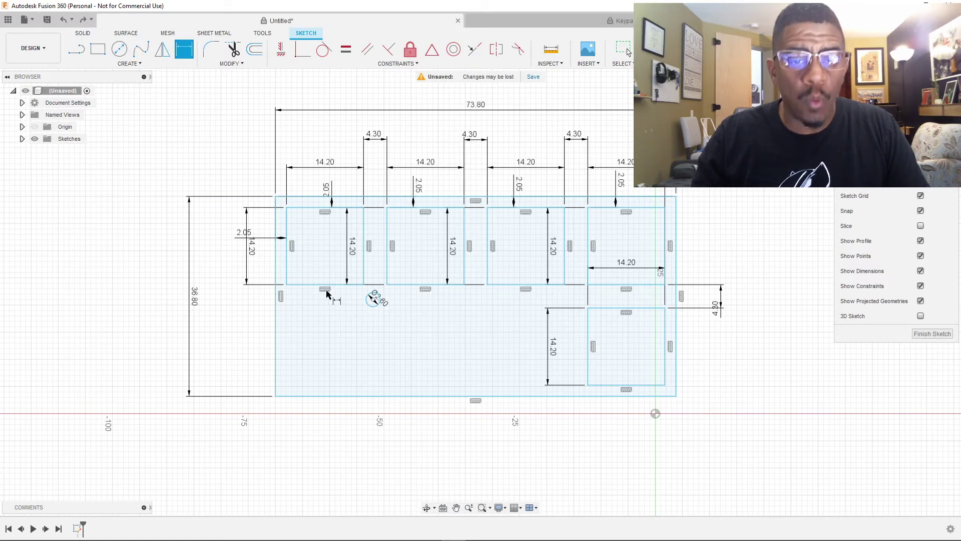
{"action": "left_click", "coordinate": [364, 286]}
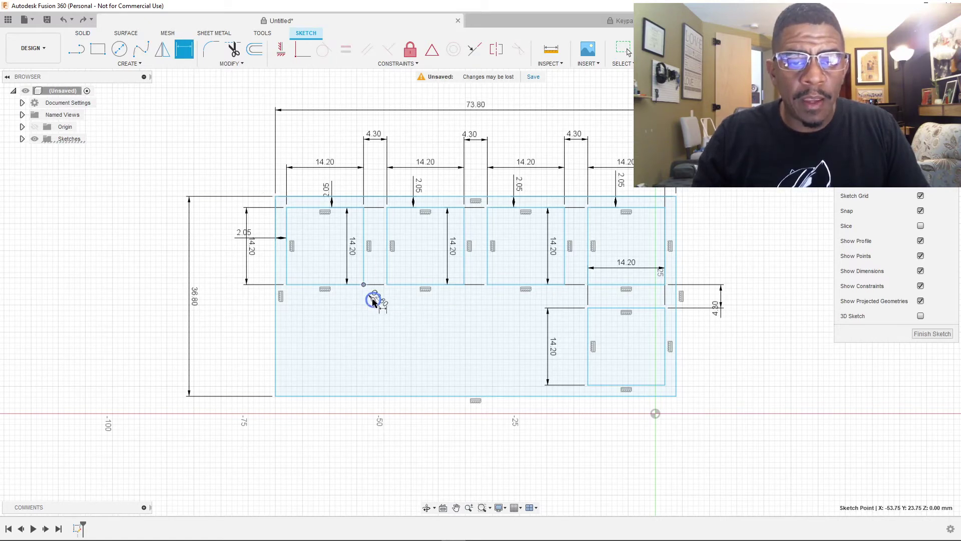
{"action": "left_click", "coordinate": [373, 300]}
{"action": "left_click", "coordinate": [228, 352]}
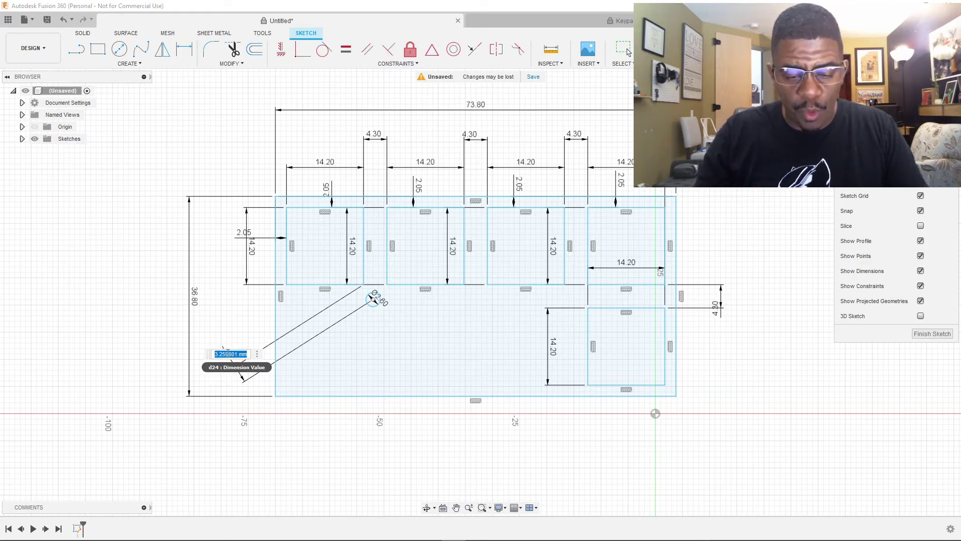
{"action": "type", "text": "2.391"}
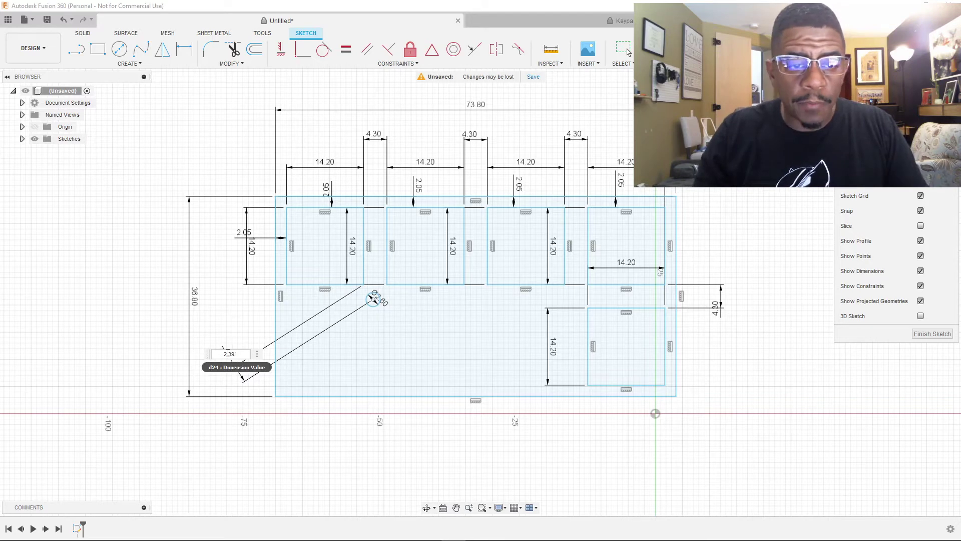
{"action": "key", "text": "Return"}
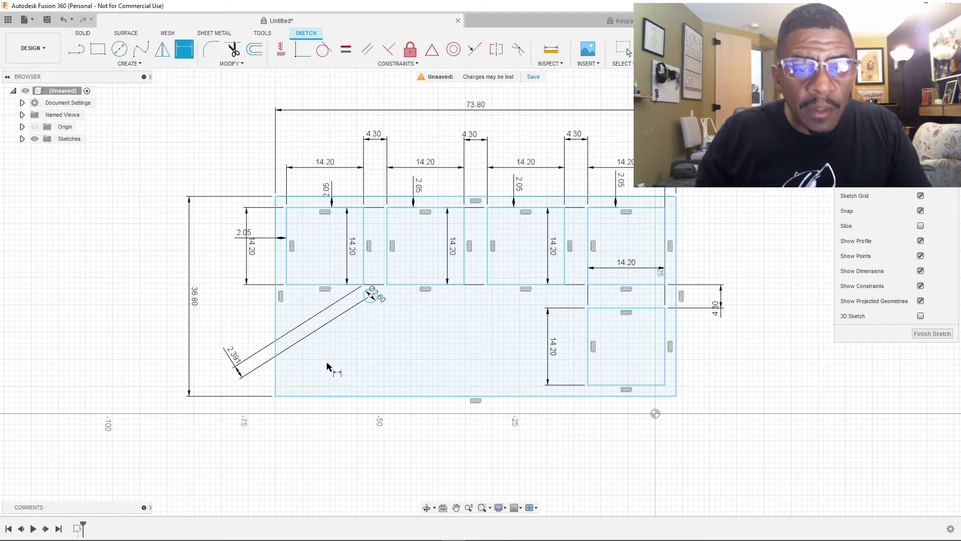
Step: Dimension the circle's center 2.391 mm from the second upper square's lower-left corner
{"action": "left_click", "coordinate": [387, 285]}
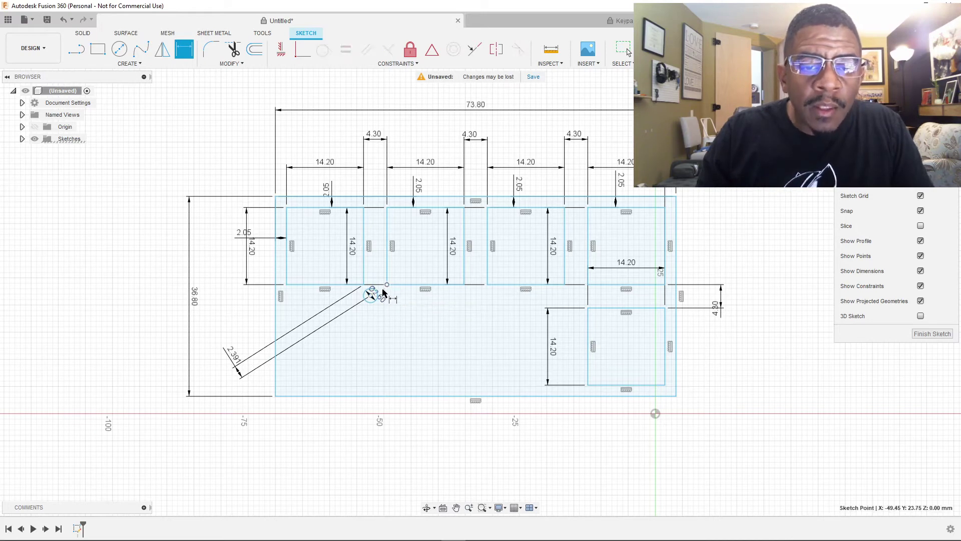
{"action": "left_click", "coordinate": [371, 296]}
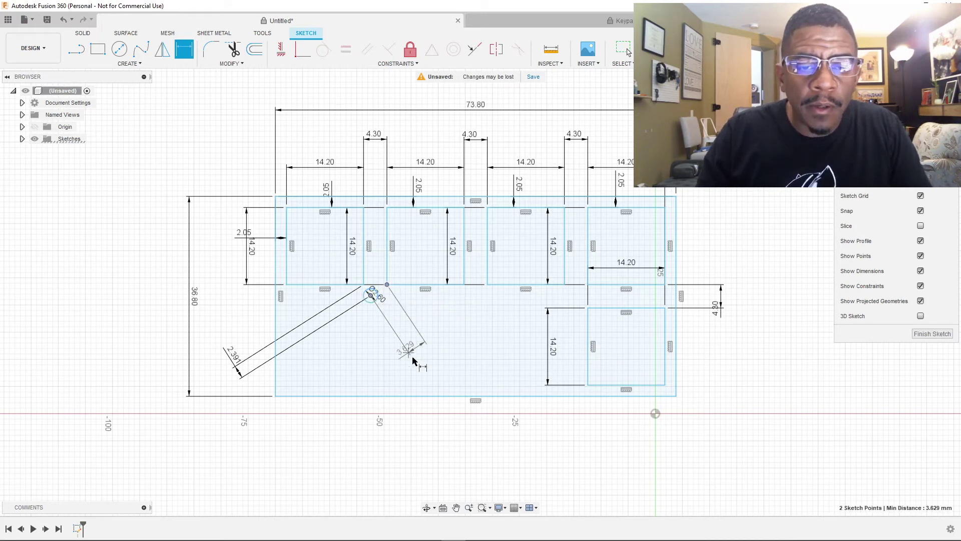
{"action": "left_click", "coordinate": [461, 426]}
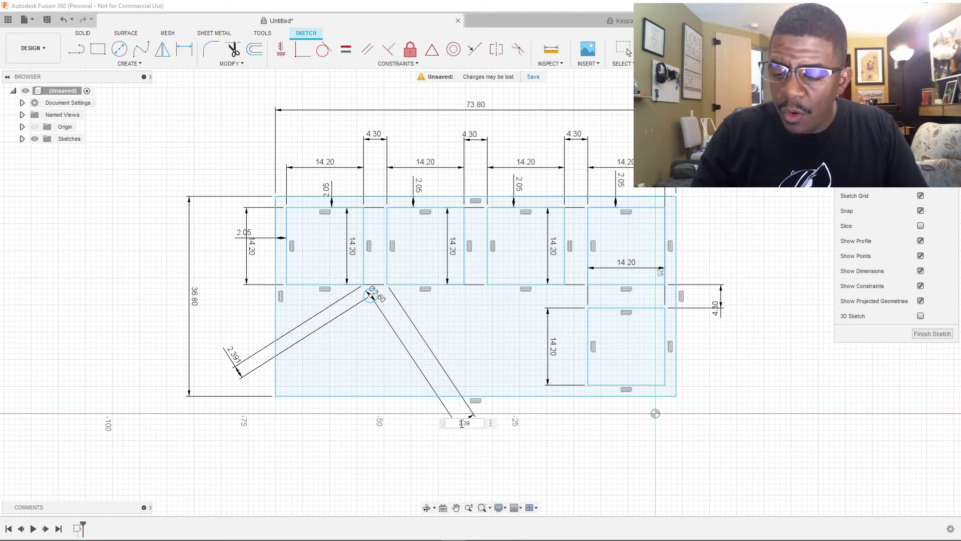
{"action": "key", "text": "Return"}
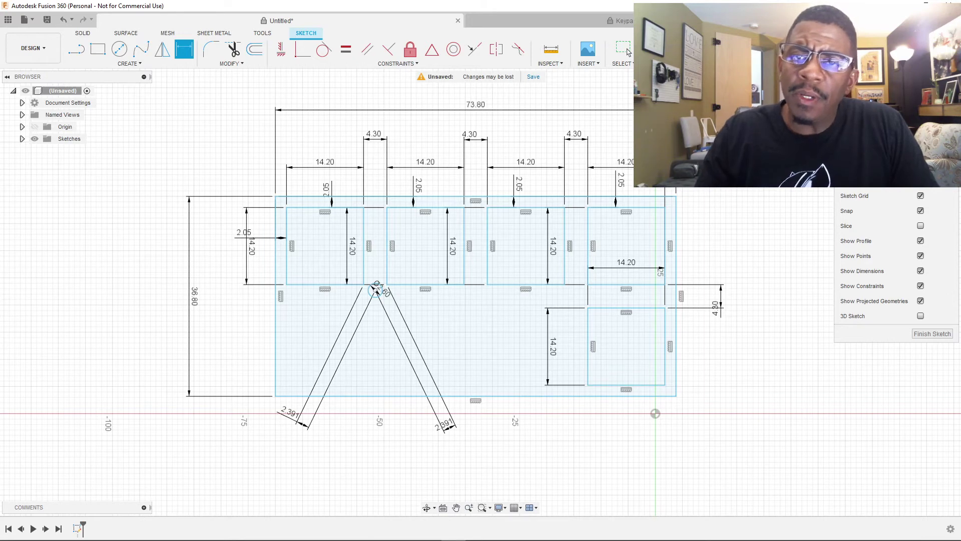
Step: Return to the existing keypad model and try to measure across the screw hole between points on its rim
{"action": "left_click", "coordinate": [600, 20]}
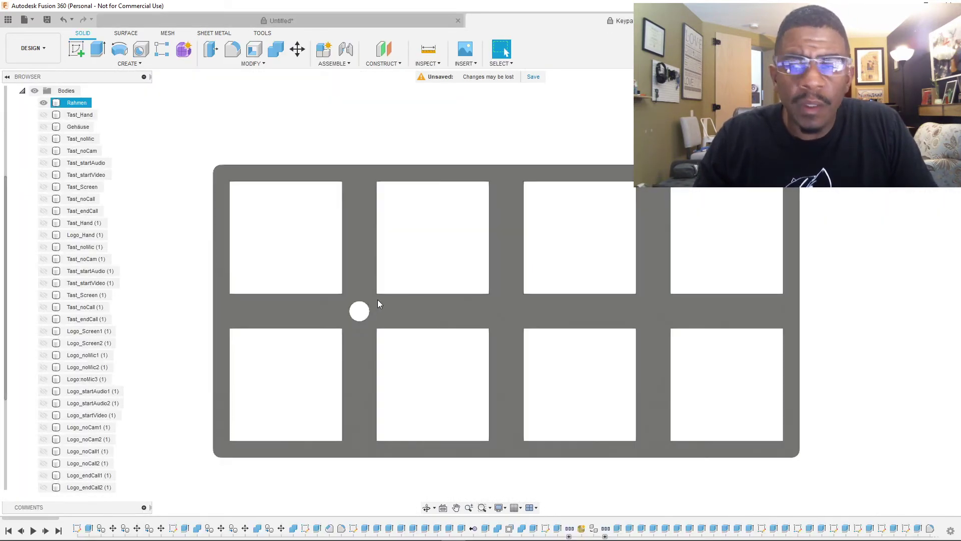
{"action": "left_click", "coordinate": [428, 49]}
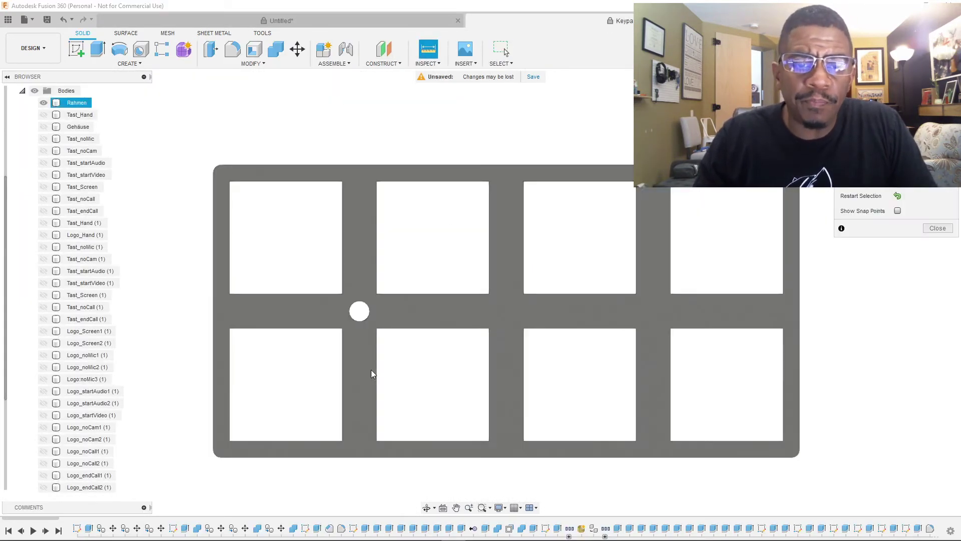
{"action": "left_click", "coordinate": [369, 312]}
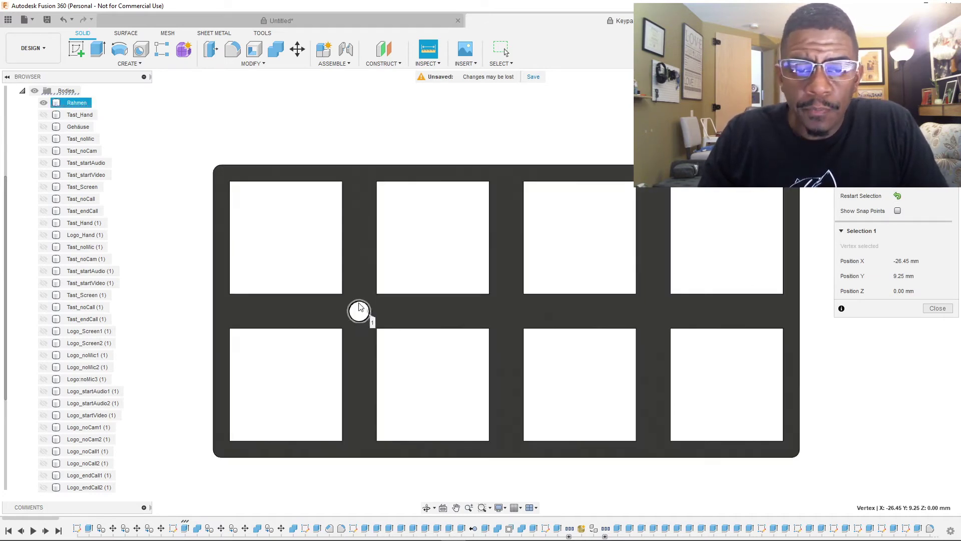
{"action": "left_click", "coordinate": [362, 306]}
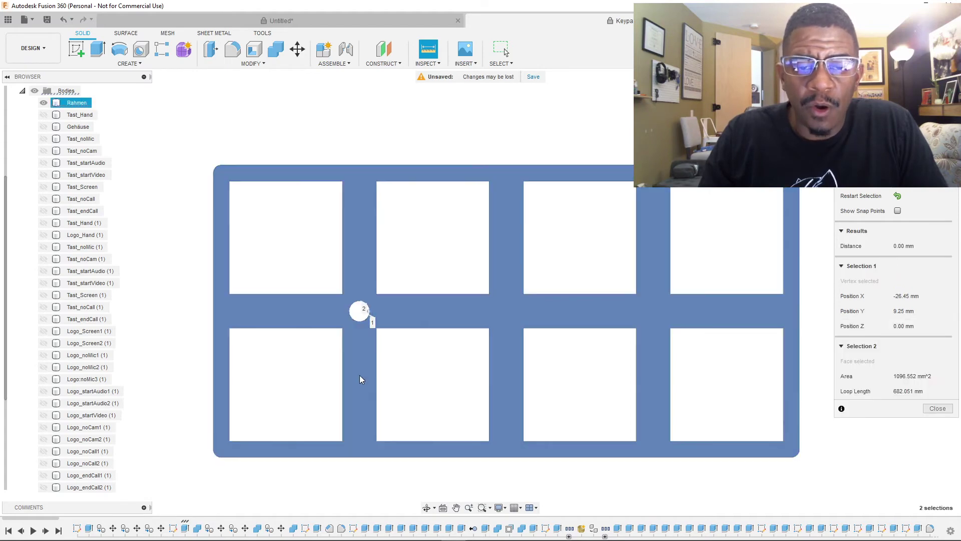
{"action": "left_click", "coordinate": [359, 374]}
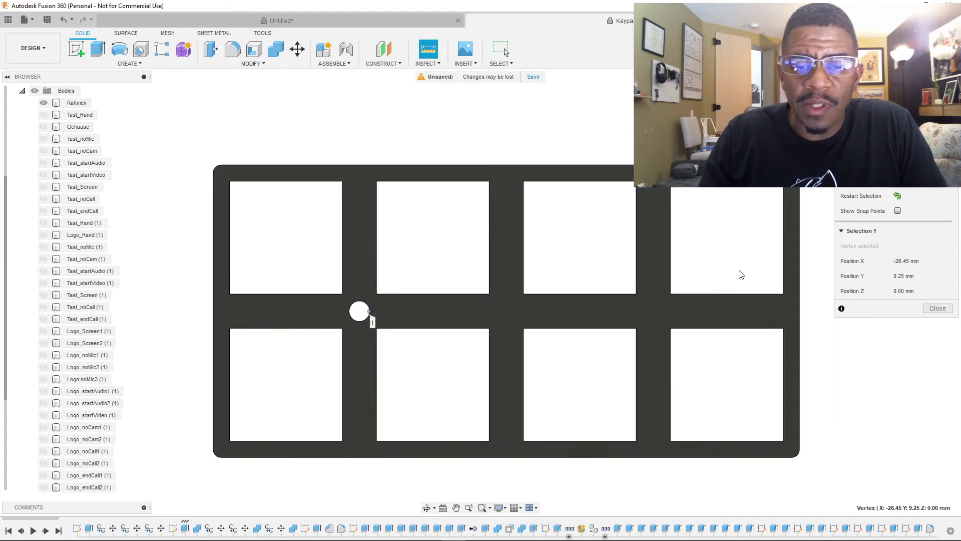
{"action": "left_click", "coordinate": [898, 195]}
{"action": "left_click", "coordinate": [369, 310]}
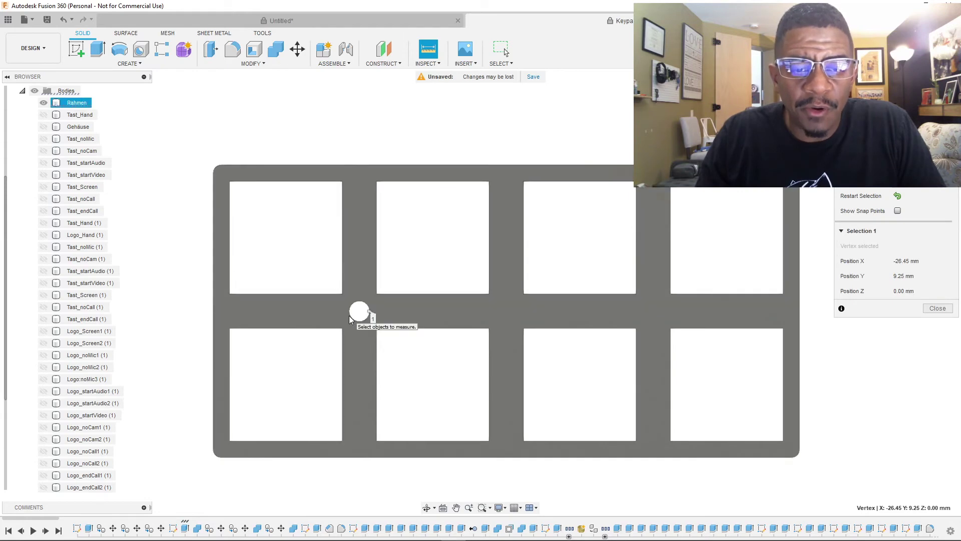
{"action": "left_click", "coordinate": [352, 318]}
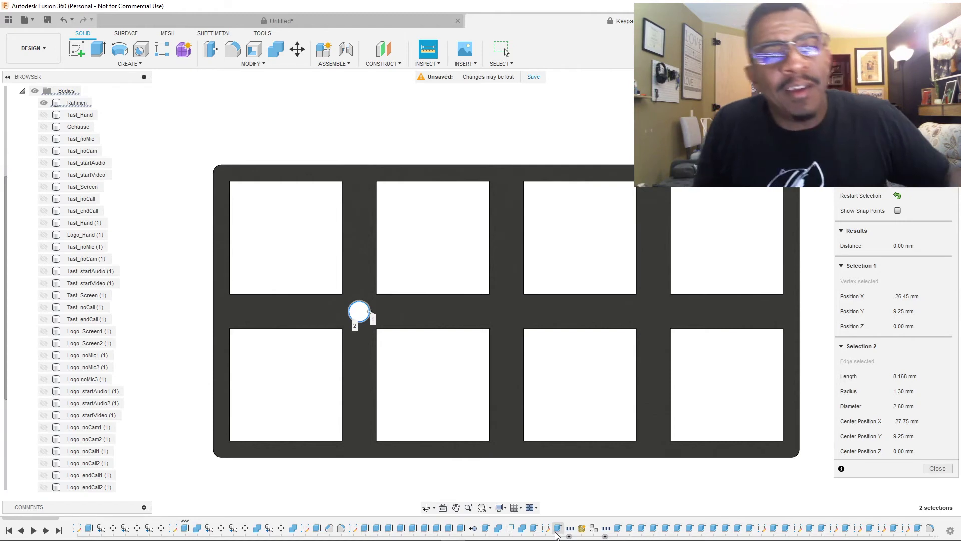
Step: In the new design's sketch, set the distance between the first upper square's corner and the circle's center to 3.041 mm
{"action": "left_click", "coordinate": [314, 15]}
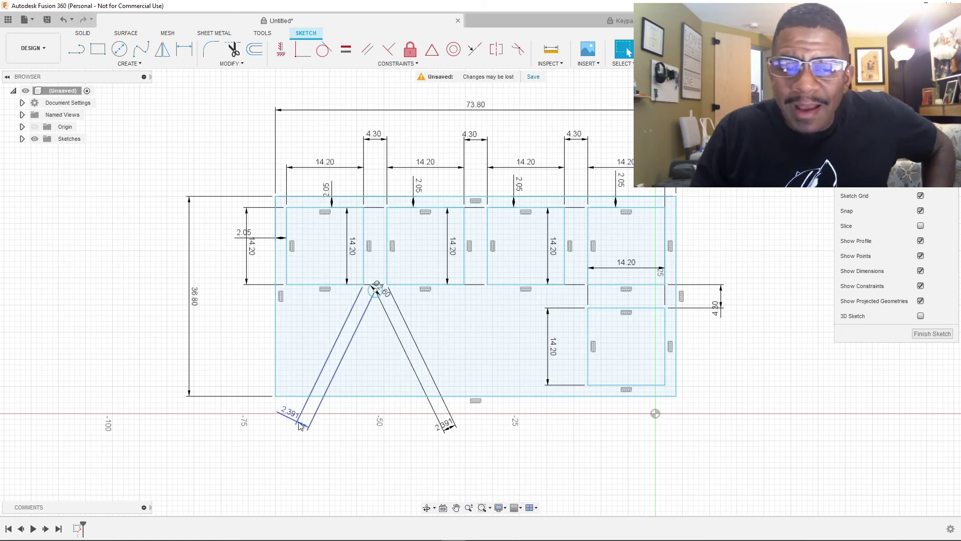
{"action": "double_click", "coordinate": [296, 422]}
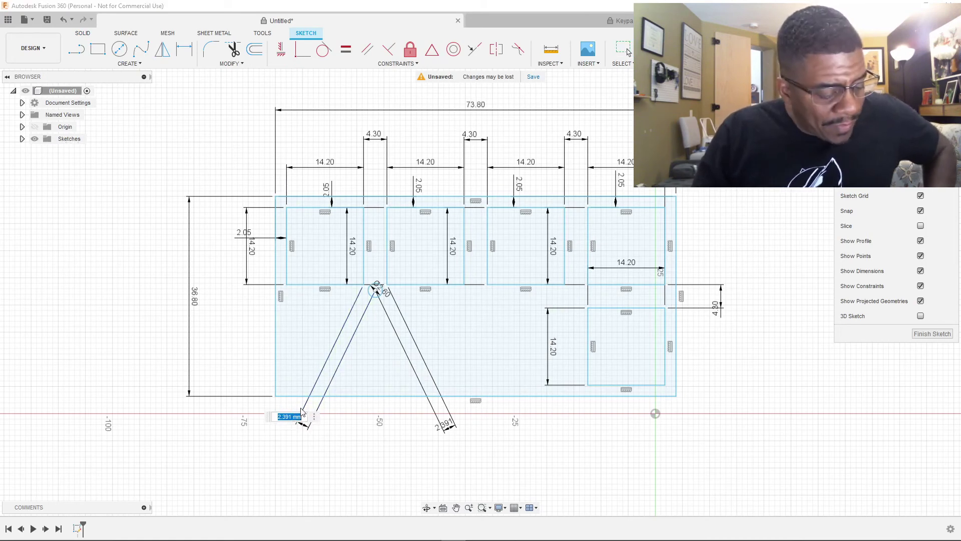
{"action": "type", "text": "3.041"}
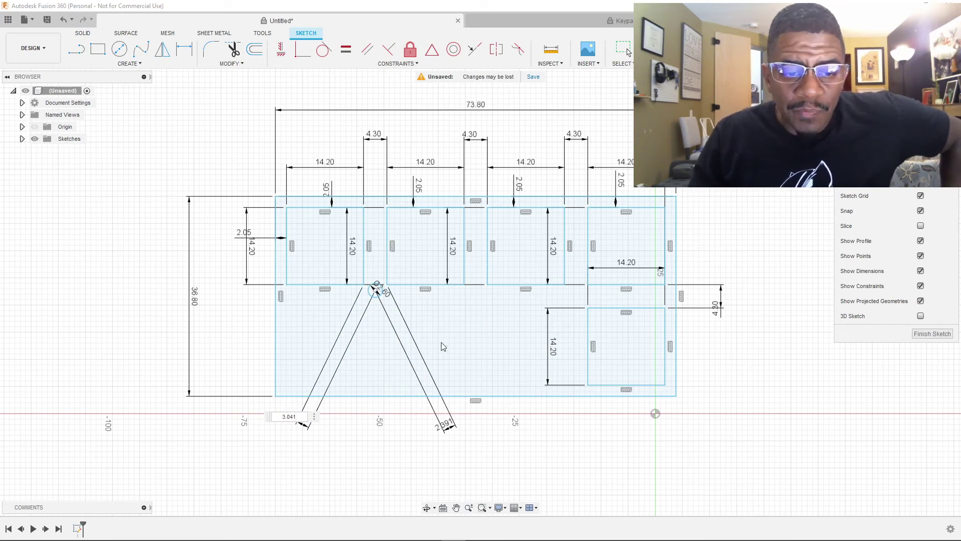
{"action": "key", "text": "Return"}
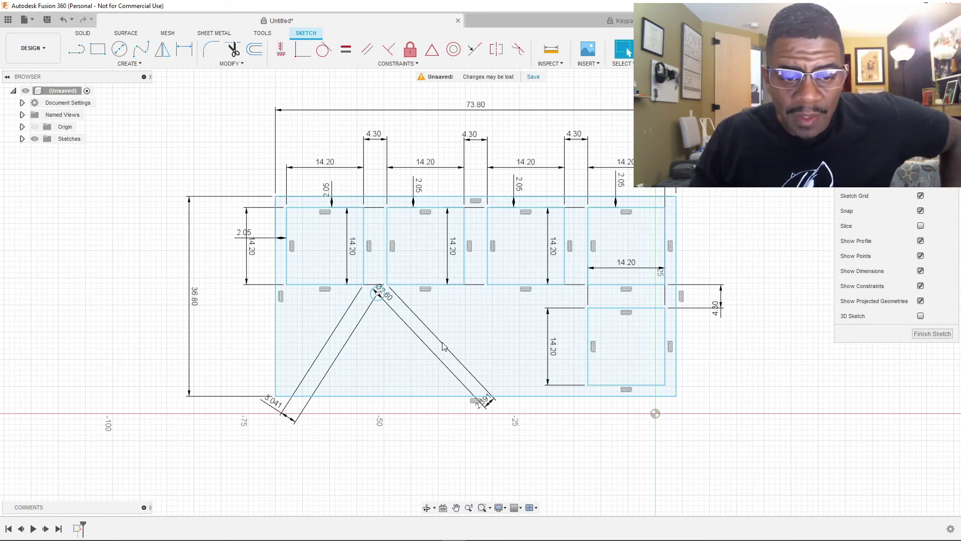
Step: Set the distance from the second upper square's lower-left corner to the circle's center to 3.041 mm and select the frame profile
{"action": "double_click", "coordinate": [486, 402]}
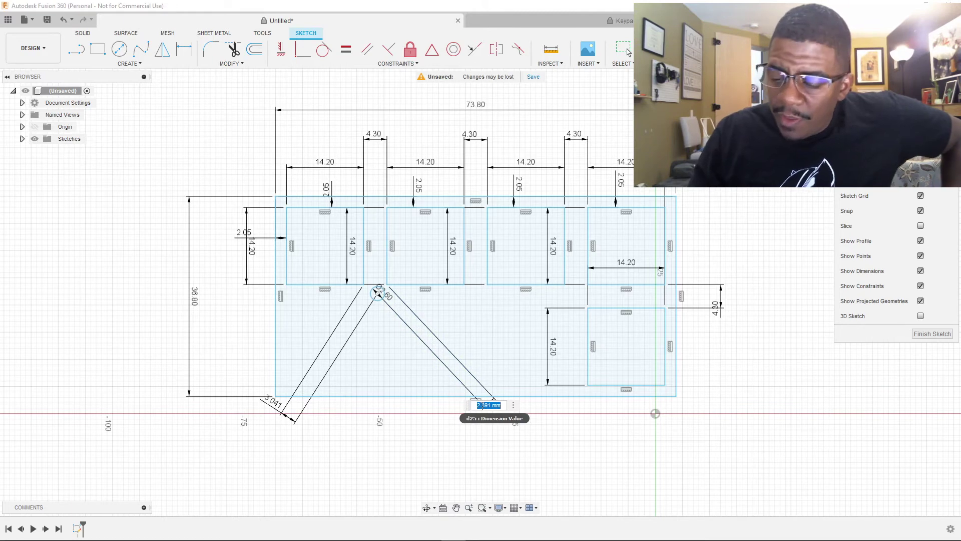
{"action": "type", "text": "3.041"}
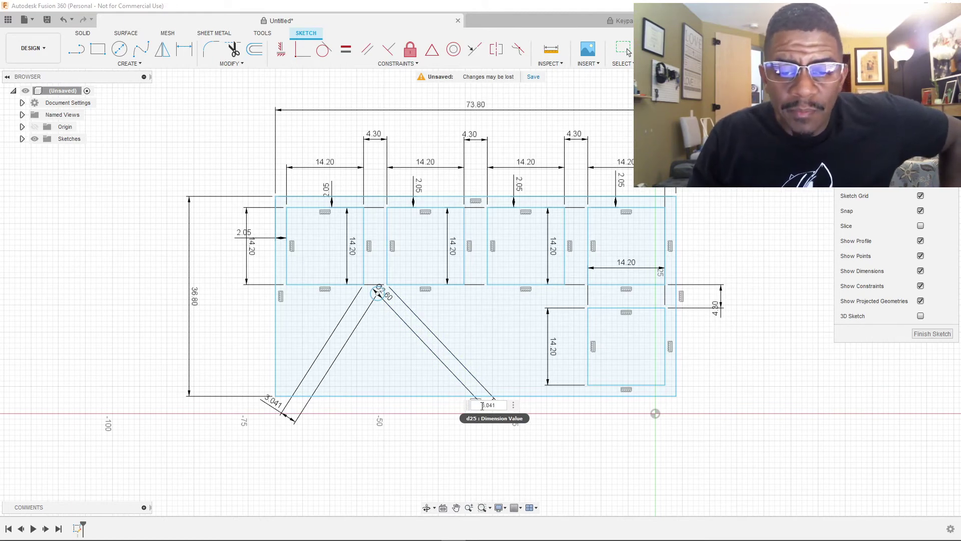
{"action": "key", "text": "Return"}
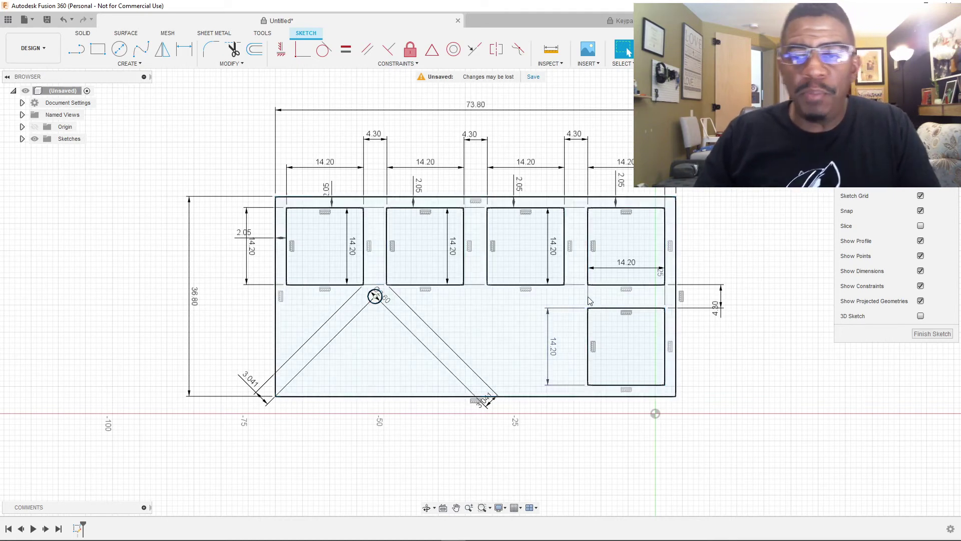
{"action": "left_click", "coordinate": [517, 340]}
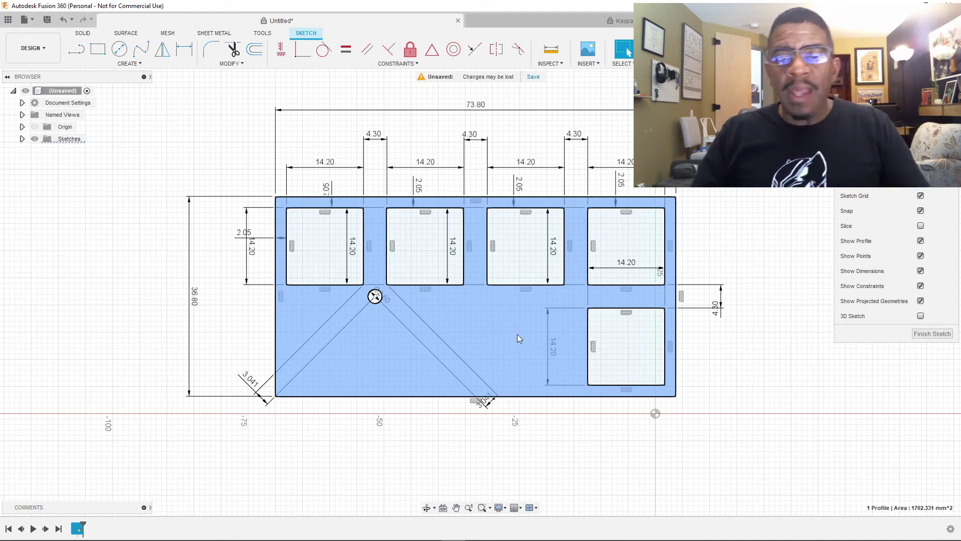
Step: Switch to the existing keypad model and measure the radius of the frame's rounded outer corner
{"action": "left_click", "coordinate": [587, 16]}
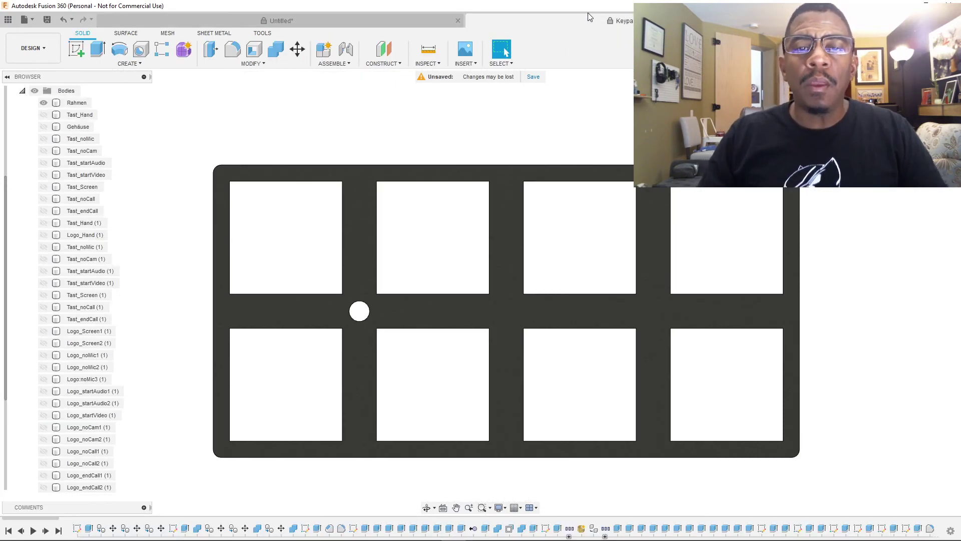
{"action": "left_click", "coordinate": [390, 18]}
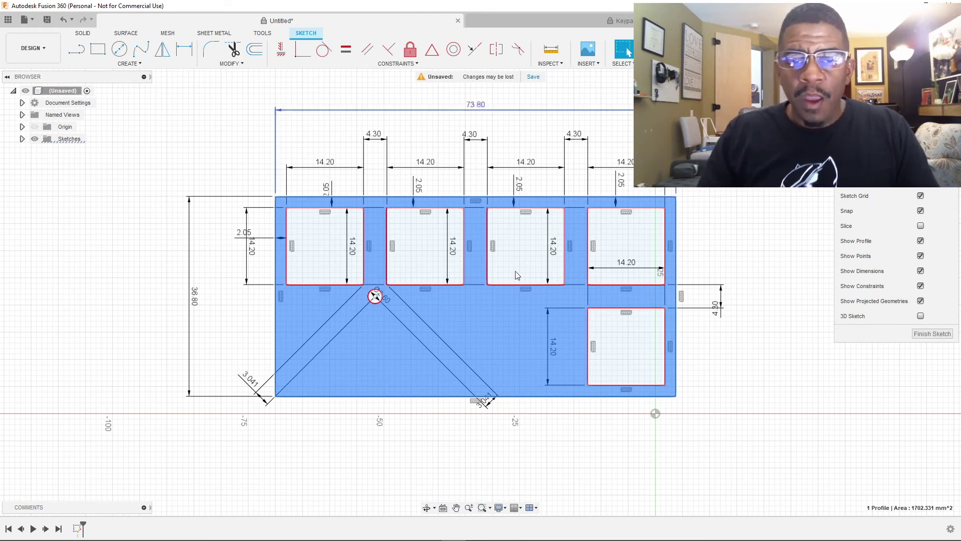
{"action": "left_click", "coordinate": [508, 20]}
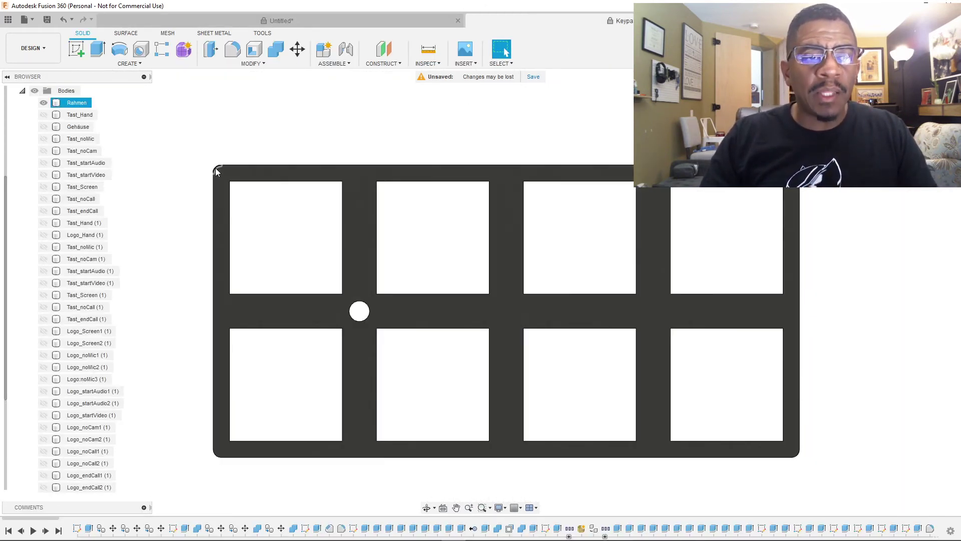
{"action": "key", "text": "i"}
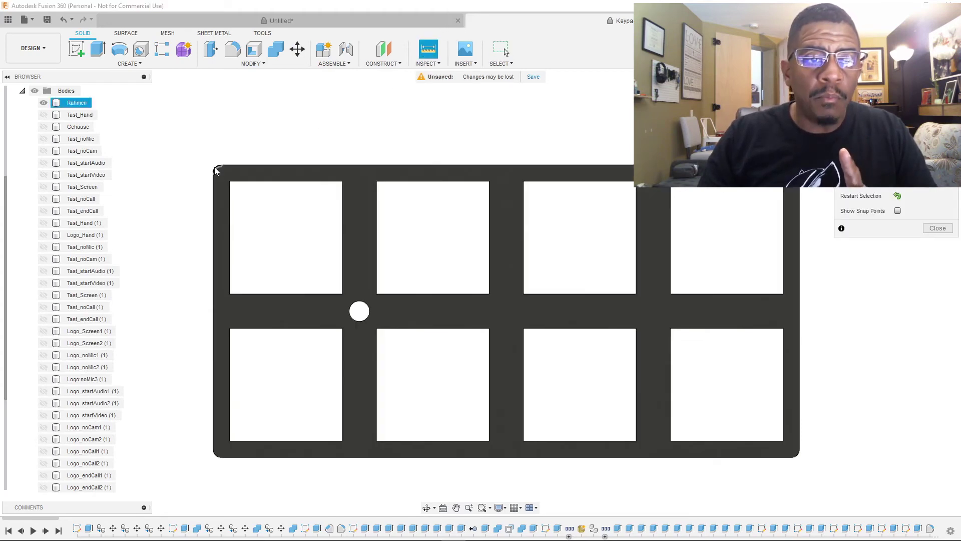
{"action": "left_click", "coordinate": [216, 170]}
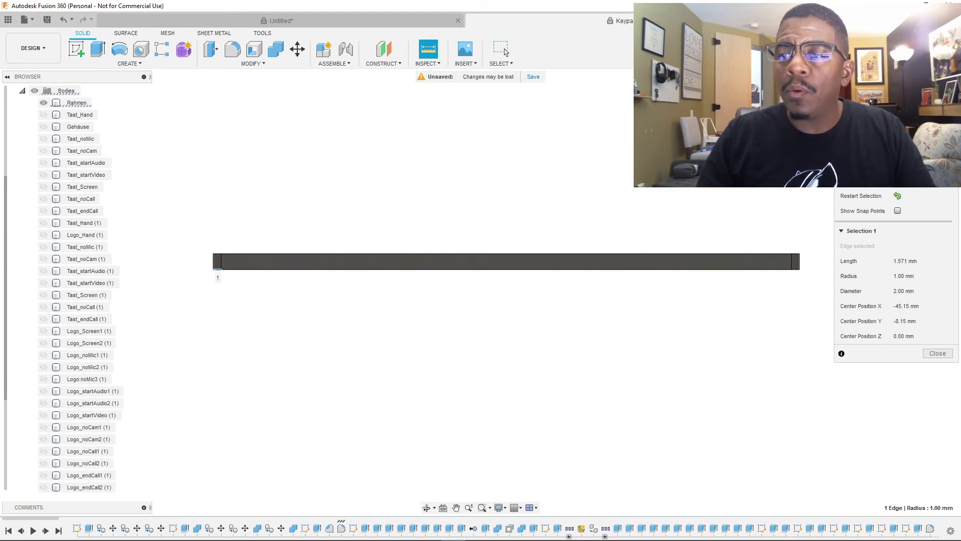
{"action": "left_click", "coordinate": [926, 93]}
{"action": "left_click", "coordinate": [373, 20]}
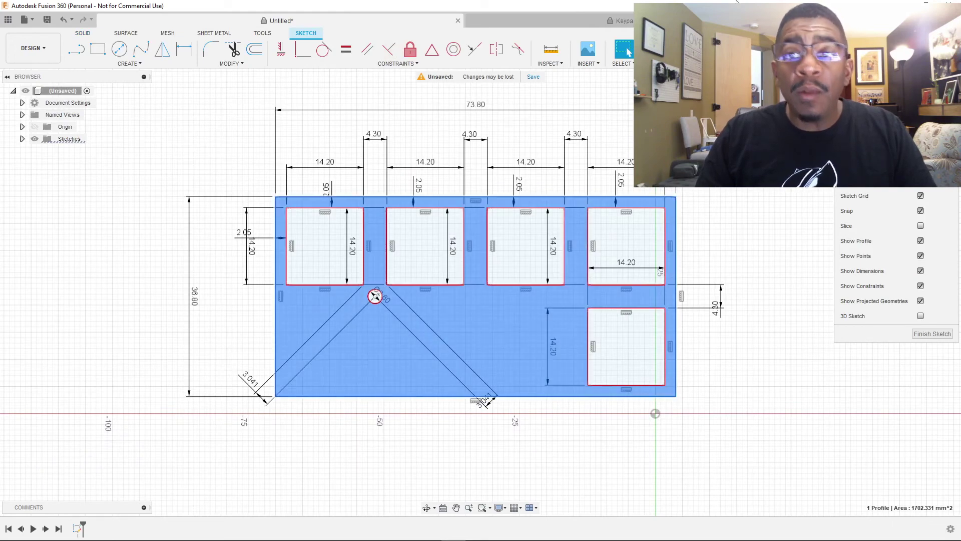
Step: Measure the existing frame's thickness between the upper and lower edges of its long side
{"action": "left_click", "coordinate": [538, 21]}
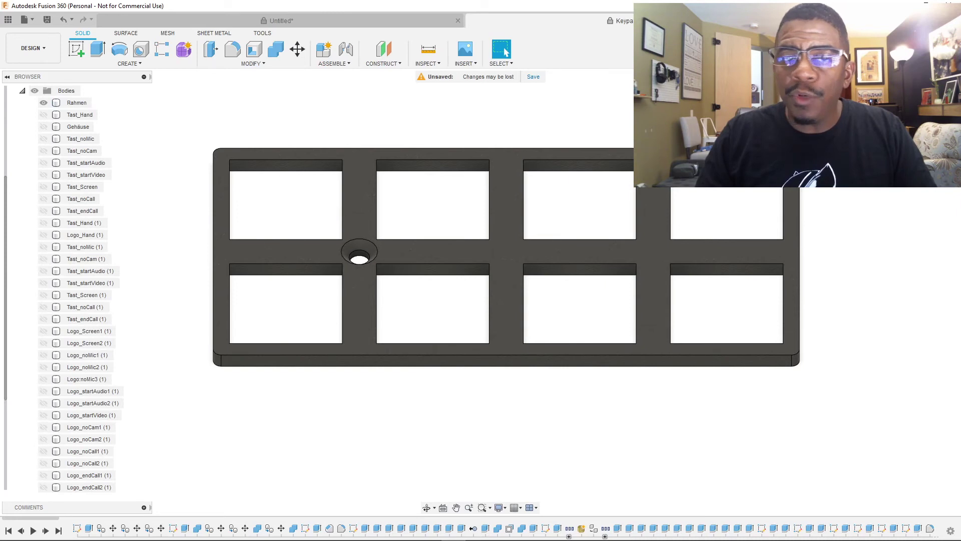
{"action": "left_click", "coordinate": [428, 48]}
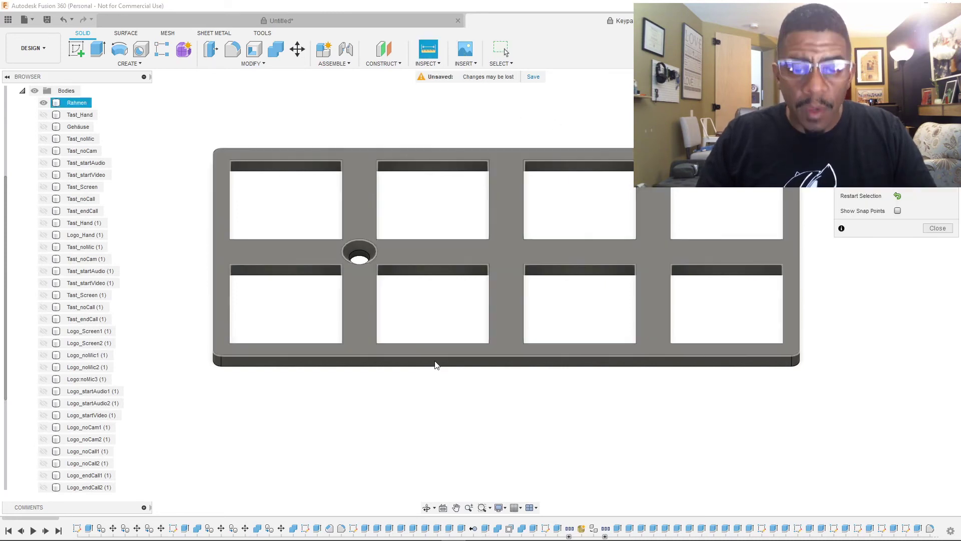
{"action": "left_click", "coordinate": [422, 356]}
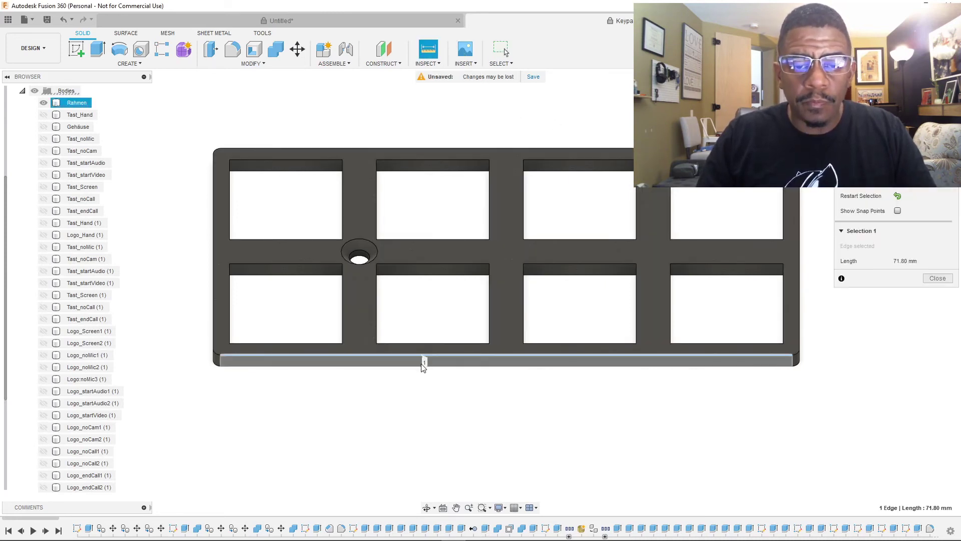
{"action": "left_click", "coordinate": [423, 365]}
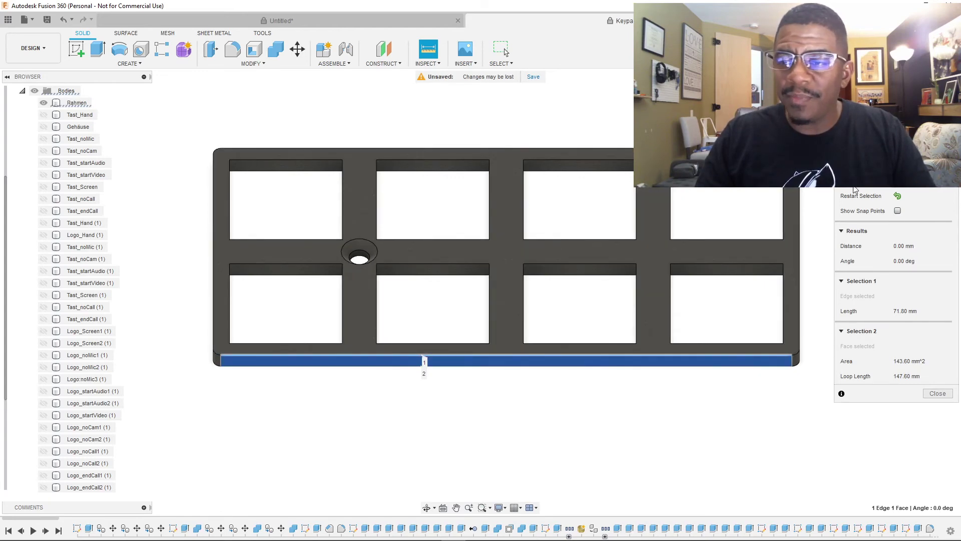
{"action": "left_click", "coordinate": [898, 196]}
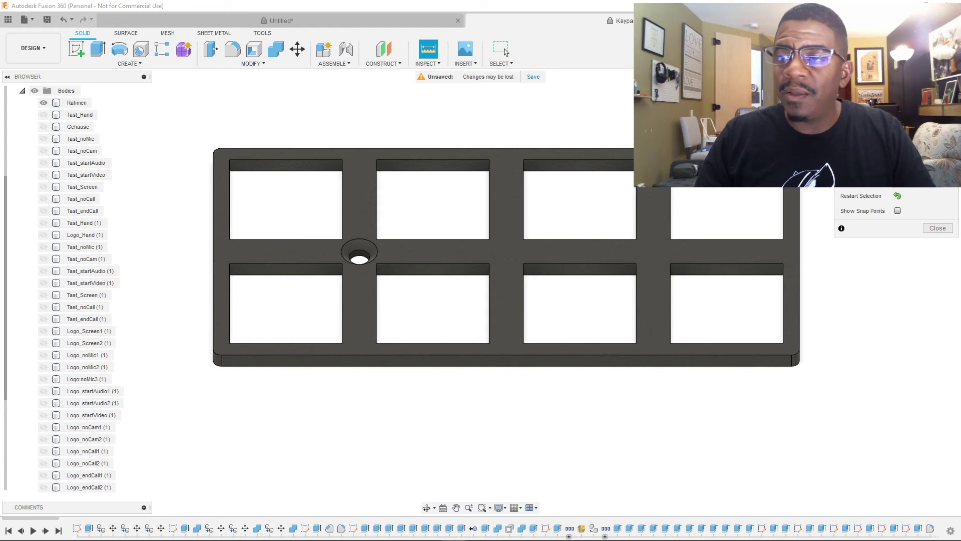
{"action": "left_click", "coordinate": [927, 109]}
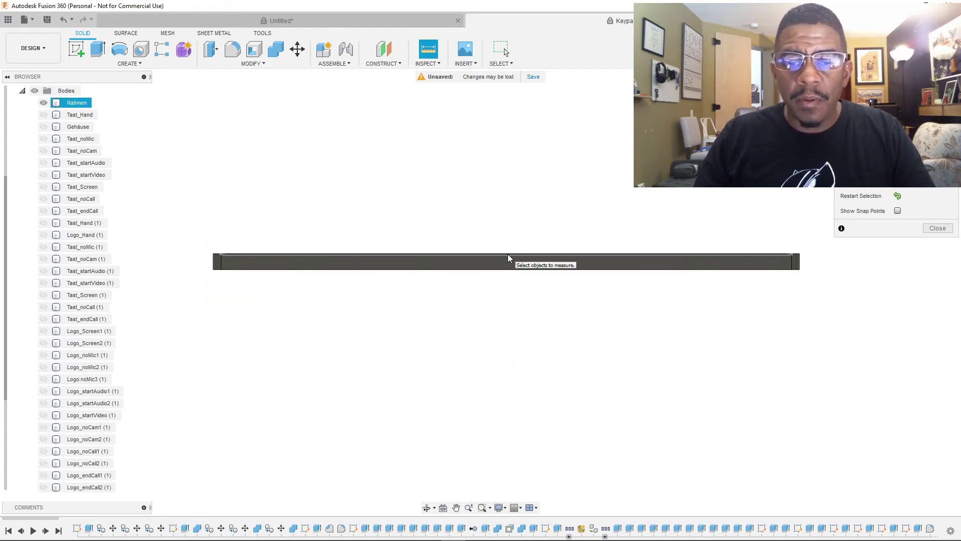
{"action": "left_click", "coordinate": [508, 255]}
{"action": "left_click", "coordinate": [509, 270]}
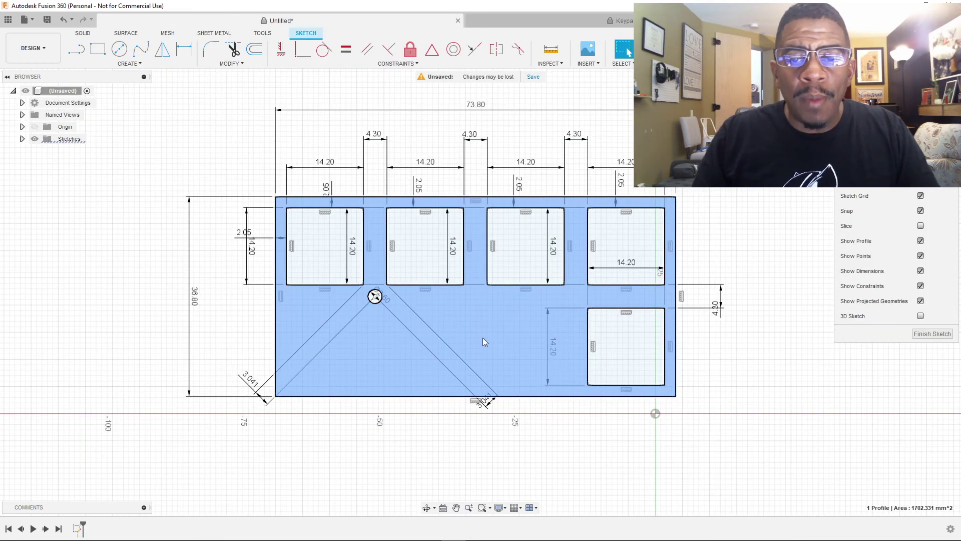
Step: Finish the new design's sketch and extrude the selected frame profile 2 mm as a new body
{"action": "left_click", "coordinate": [931, 333]}
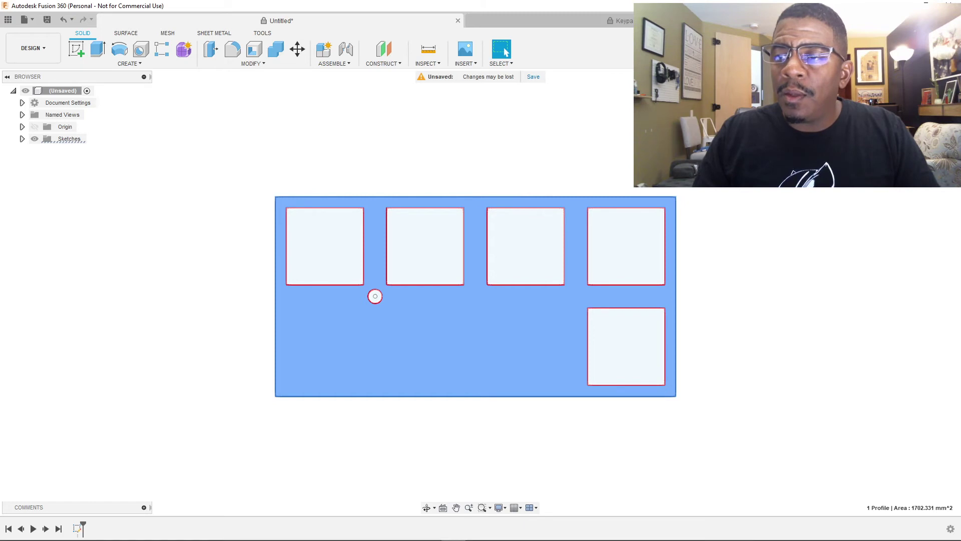
{"action": "left_click", "coordinate": [928, 113]}
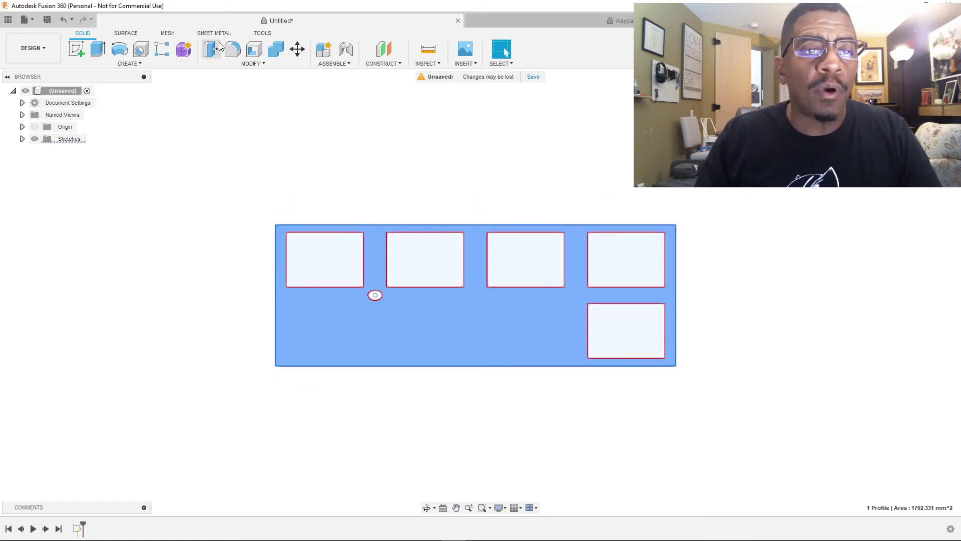
{"action": "left_click", "coordinate": [98, 50]}
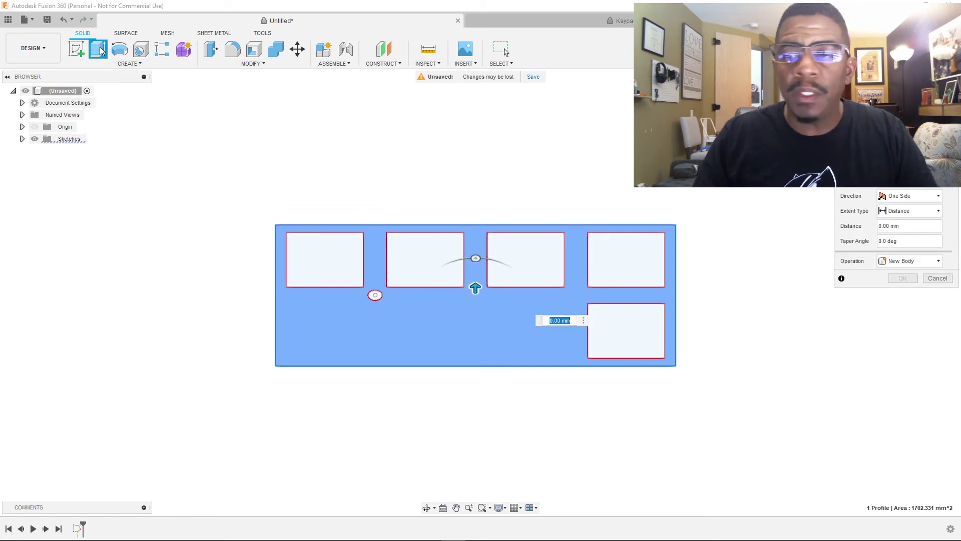
{"action": "type", "text": "2"}
{"action": "key", "text": "Return"}
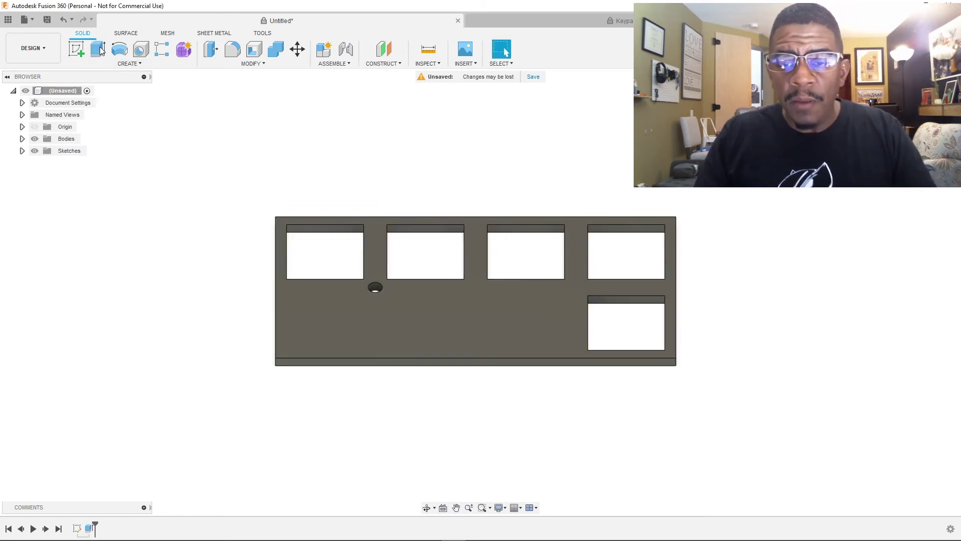
Step: Chamfer the upper rim of the screw hole with an equal distance of 1 mm
{"action": "left_click", "coordinate": [380, 293]}
{"action": "left_click", "coordinate": [283, 64]}
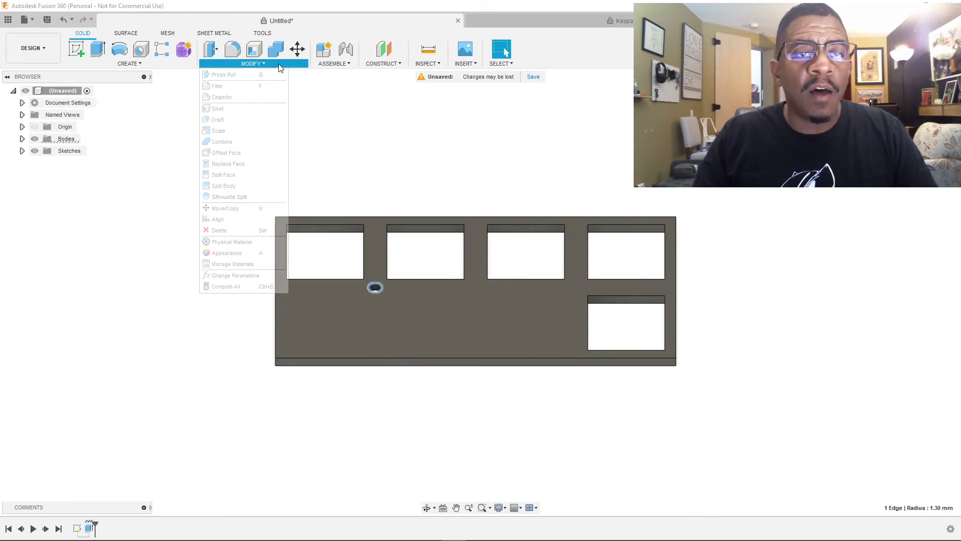
{"action": "left_click", "coordinate": [221, 100]}
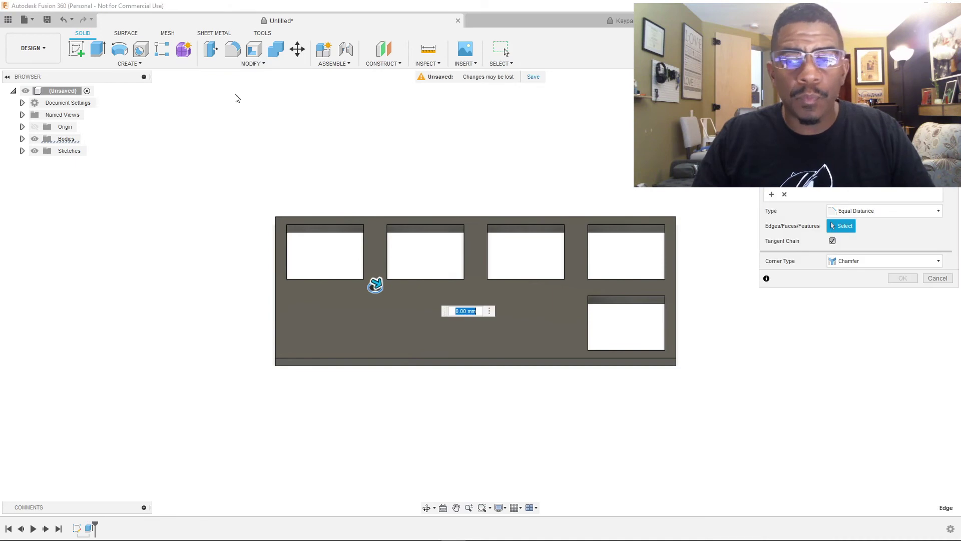
{"action": "type", "text": "1"}
{"action": "key", "text": "Return"}
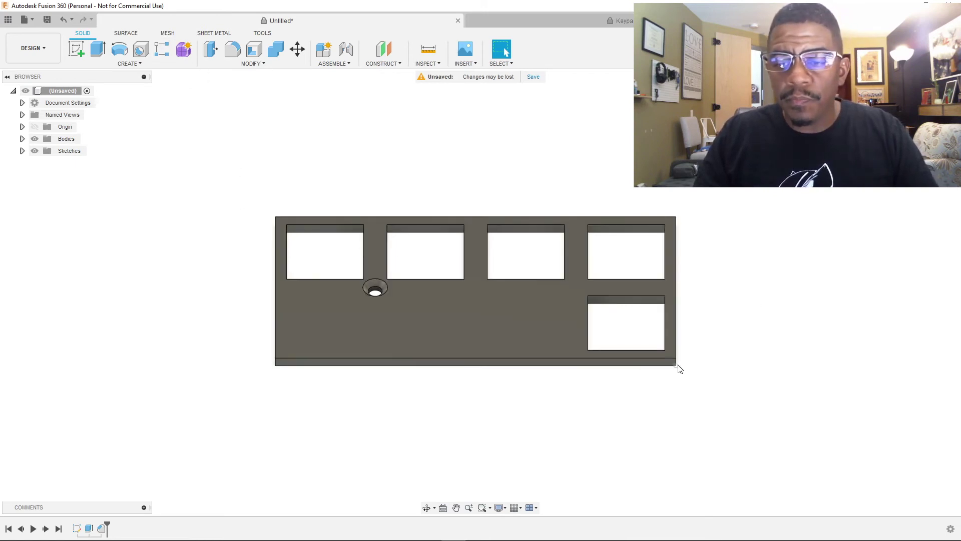
Step: Fillet the four vertical outer corner edges of the new frame with a 1 mm radius
{"action": "scroll", "coordinate": [638, 328], "scroll_direction": "up", "scroll_amount": 2}
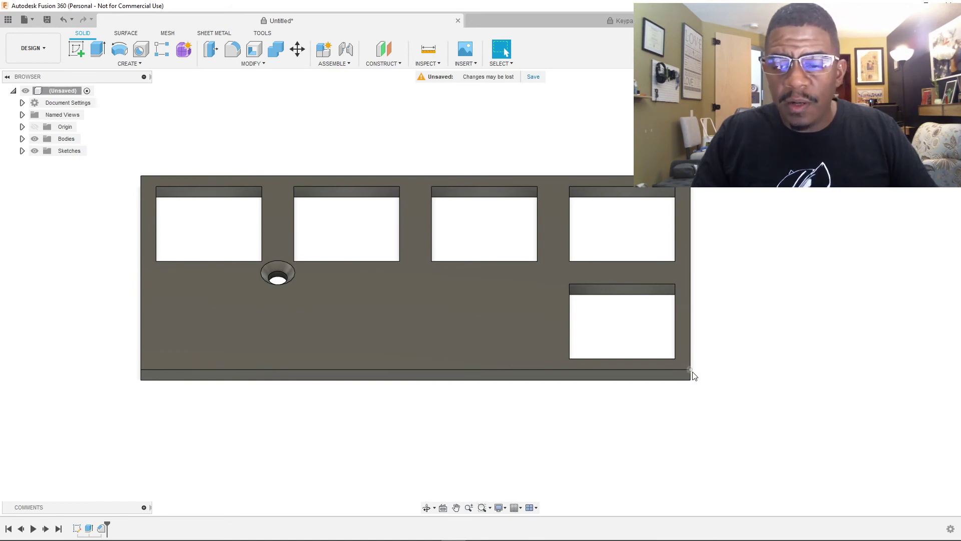
{"action": "scroll", "coordinate": [75, 268], "scroll_direction": "up", "scroll_amount": 1}
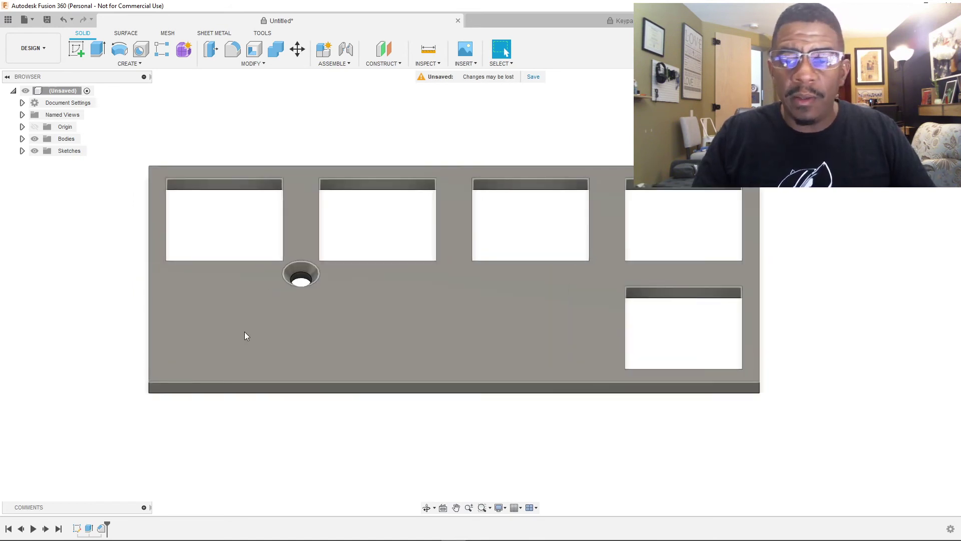
{"action": "left_click", "coordinate": [759, 389]}
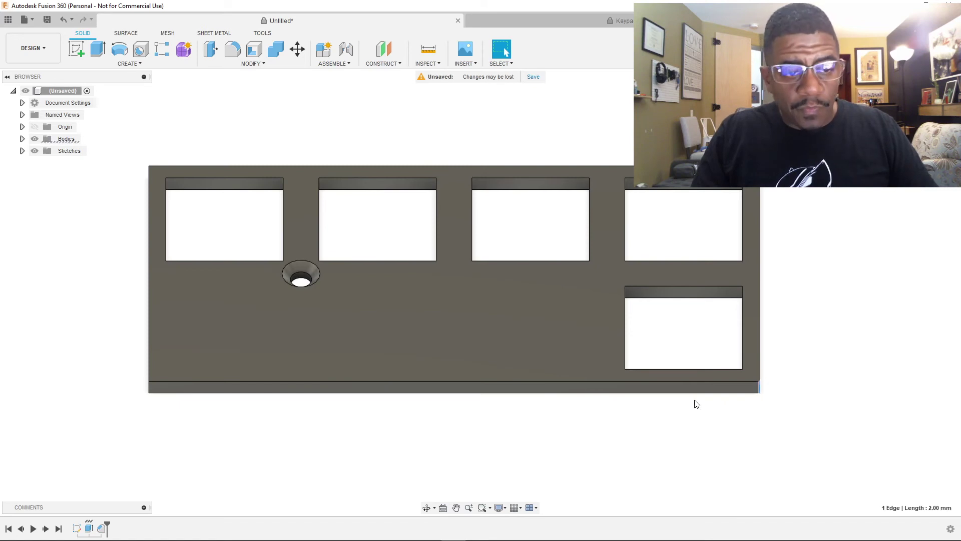
{"action": "left_click", "coordinate": [149, 388], "text": "ctrl"}
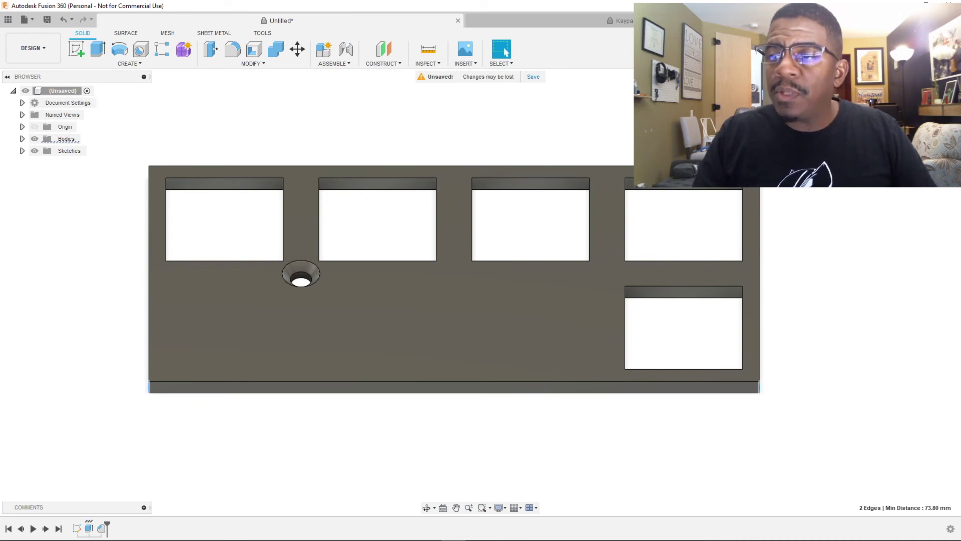
{"action": "left_click", "coordinate": [928, 99]}
{"action": "left_click", "coordinate": [927, 88]}
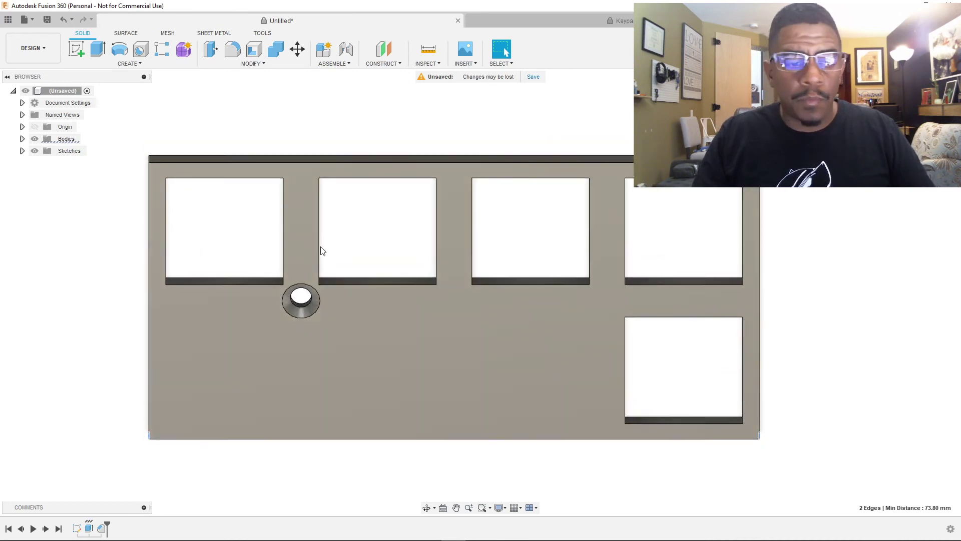
{"action": "left_click", "coordinate": [149, 195], "text": "ctrl"}
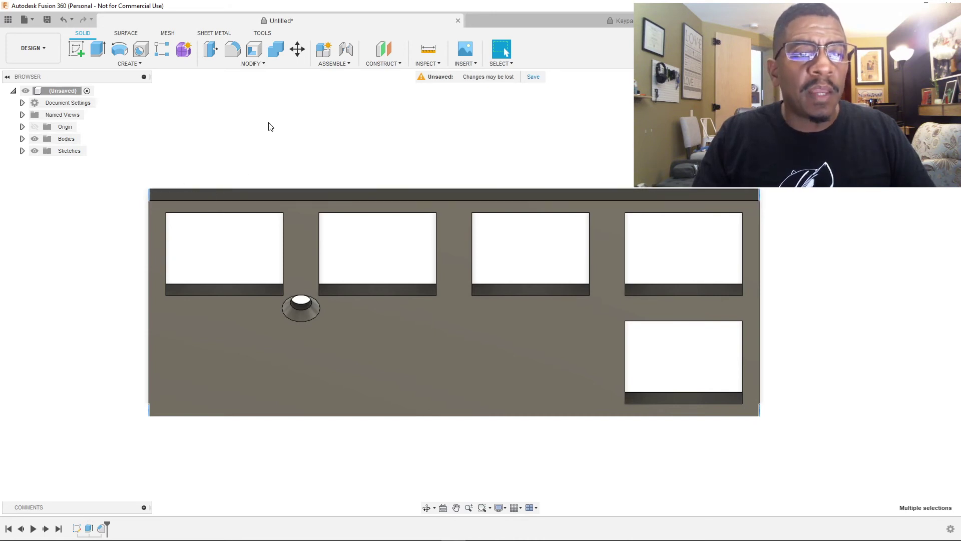
{"action": "left_click", "coordinate": [234, 51]}
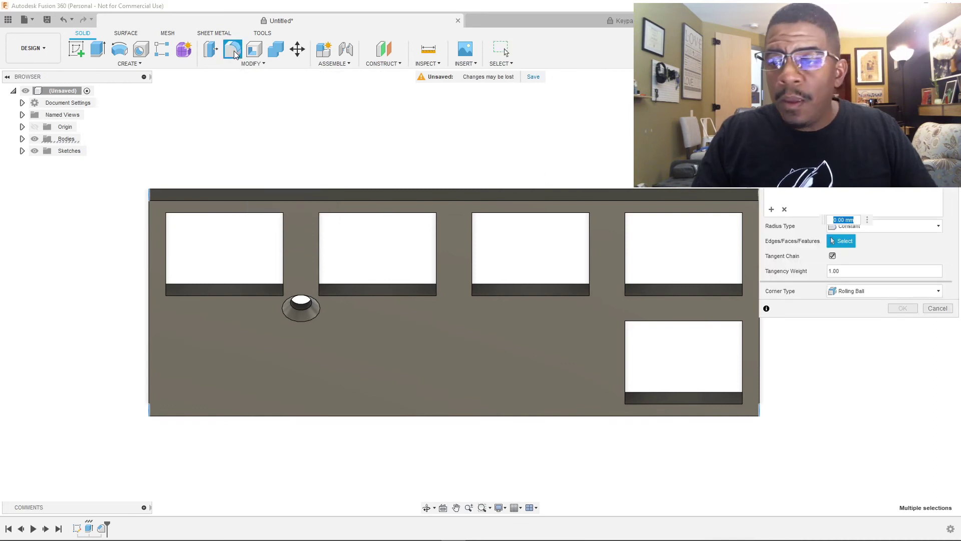
{"action": "type", "text": "1"}
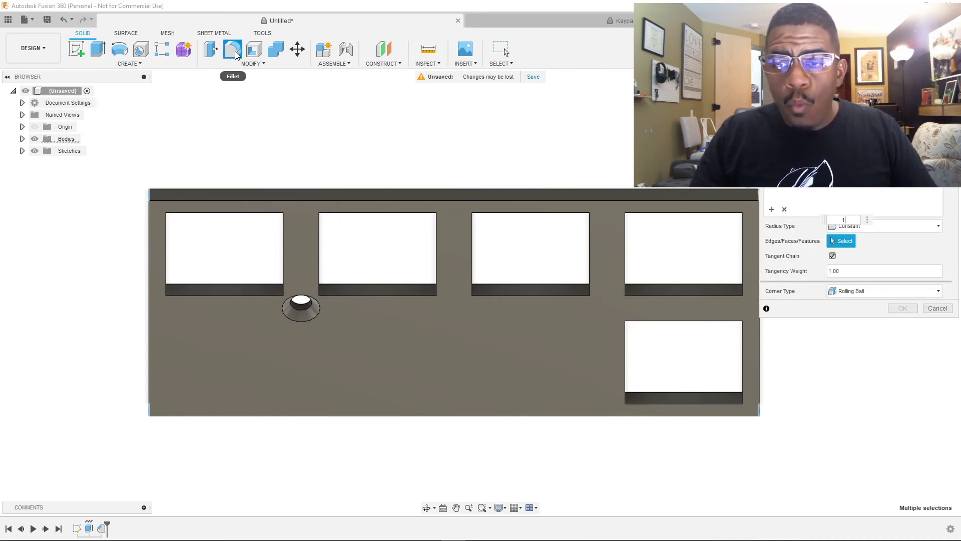
{"action": "key", "text": "Return"}
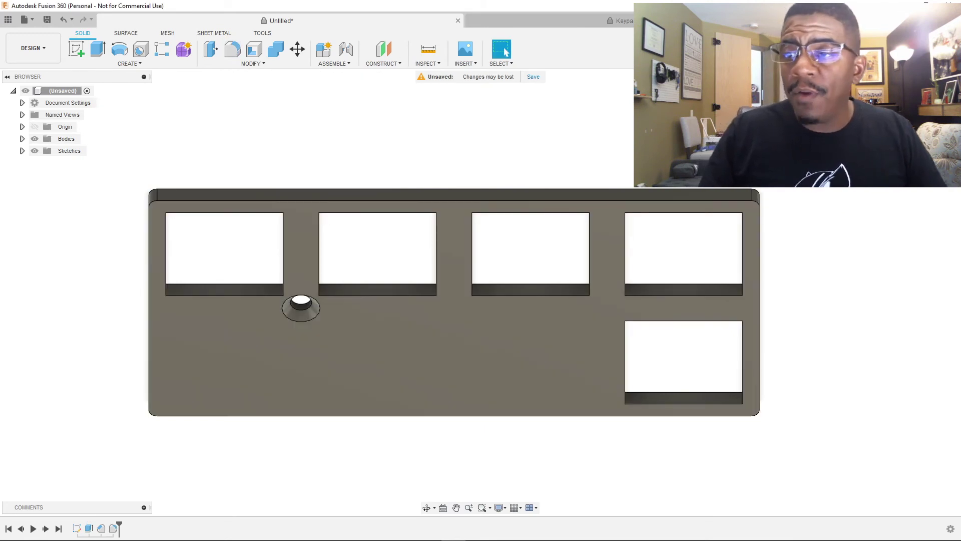
{"action": "left_click", "coordinate": [929, 105]}
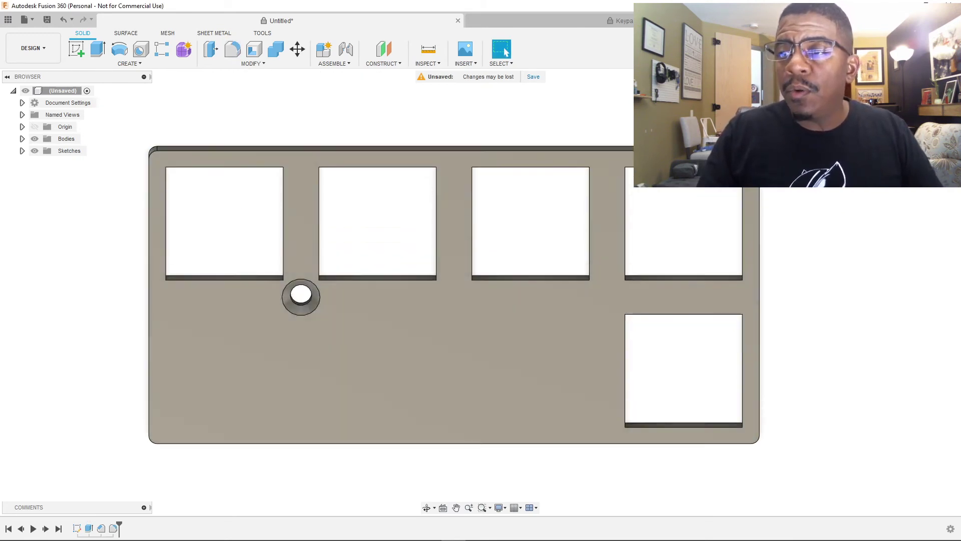
{"action": "left_click", "coordinate": [929, 116]}
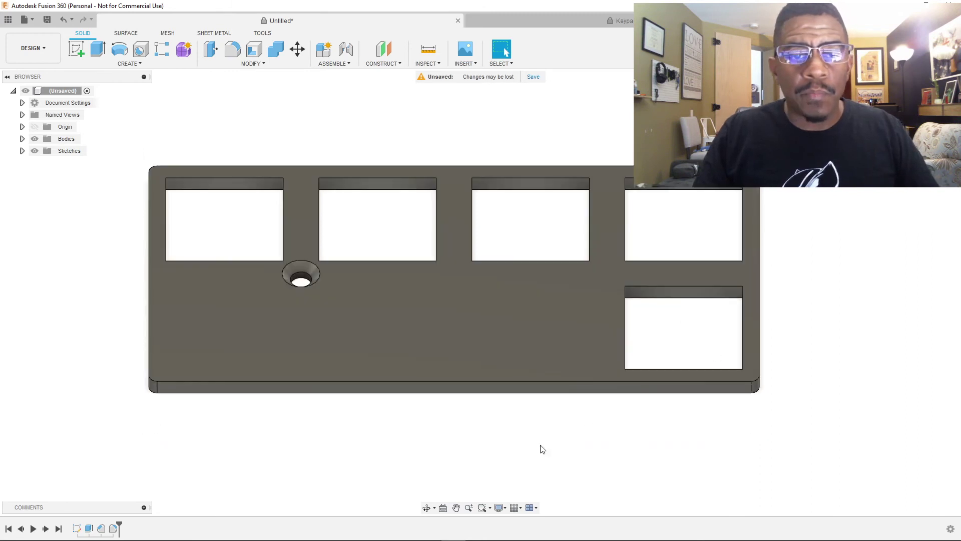
Step: Compare the new frame with the existing keypad model's frame, and return to the untitled design
{"action": "left_click", "coordinate": [621, 21]}
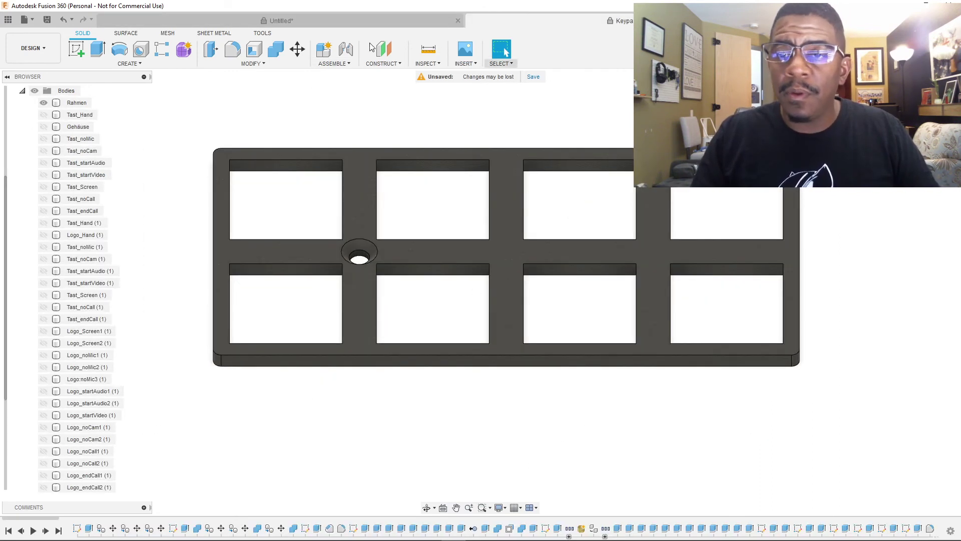
{"action": "left_click", "coordinate": [386, 21]}
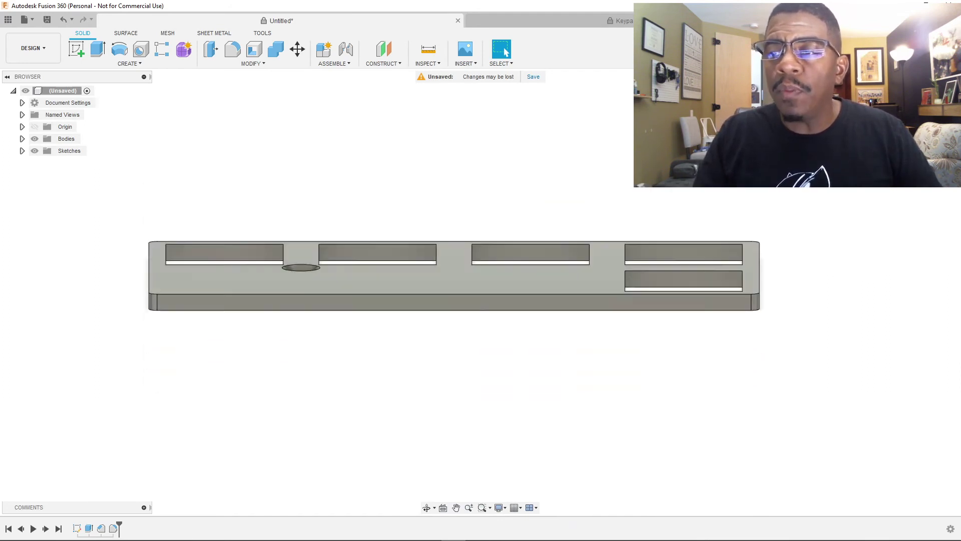
Step: Measure from the screw hole's edge on the new frame's underside to the nearest corner of each of the two adjacent openings
{"action": "left_click", "coordinate": [923, 118]}
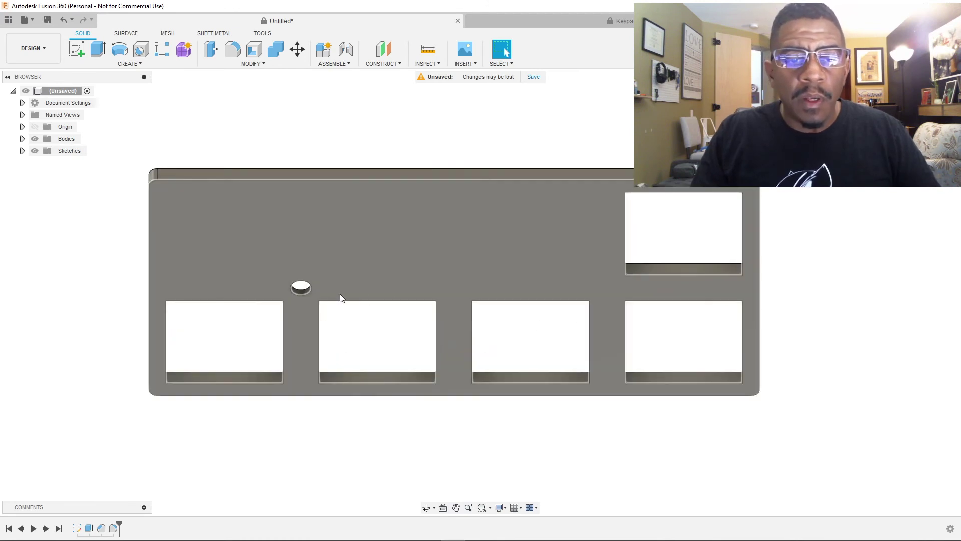
{"action": "left_click", "coordinate": [428, 49]}
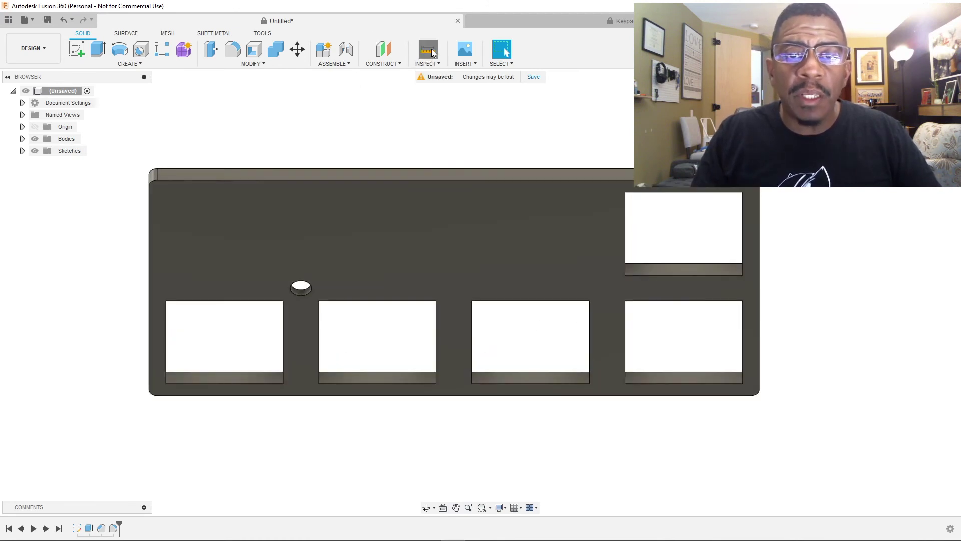
{"action": "left_click", "coordinate": [284, 301]}
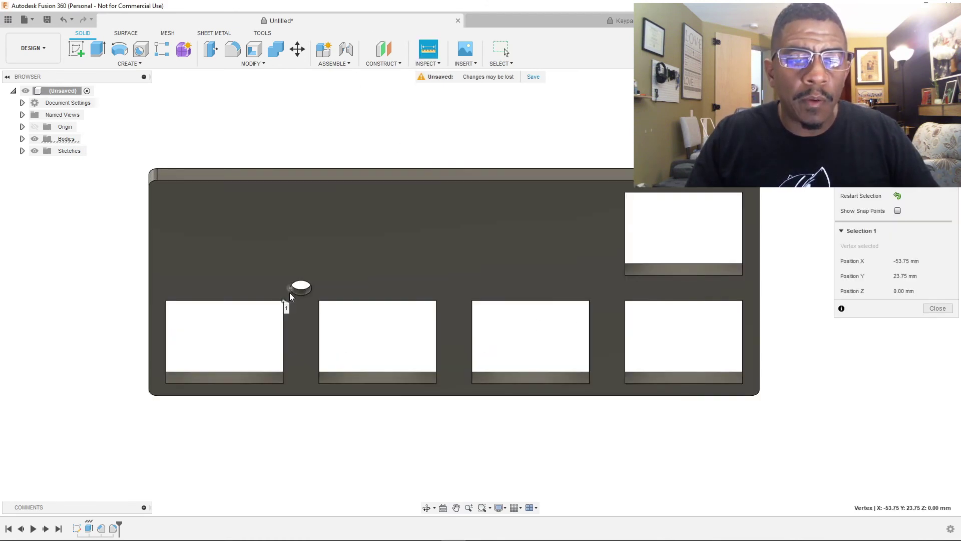
{"action": "left_click", "coordinate": [295, 297]}
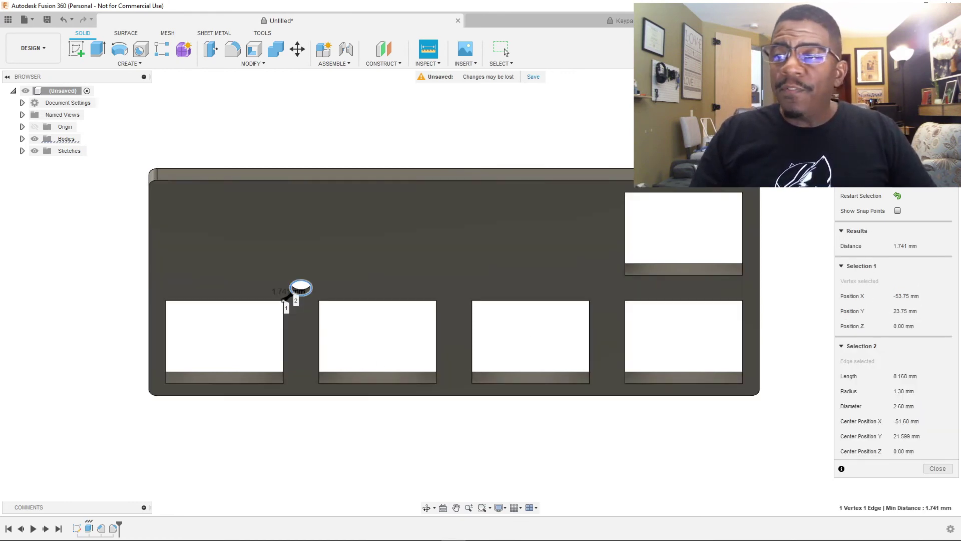
{"action": "left_click", "coordinate": [898, 196]}
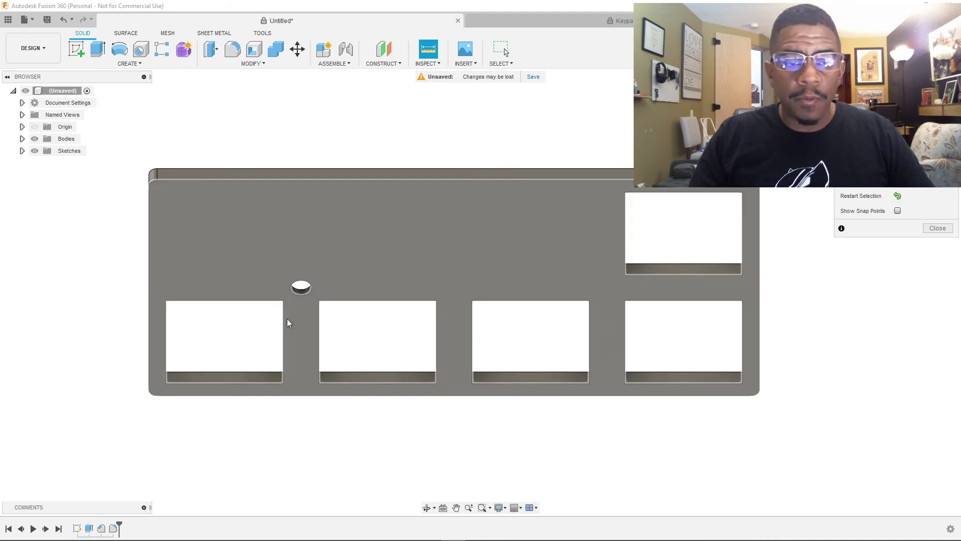
{"action": "left_click", "coordinate": [315, 301]}
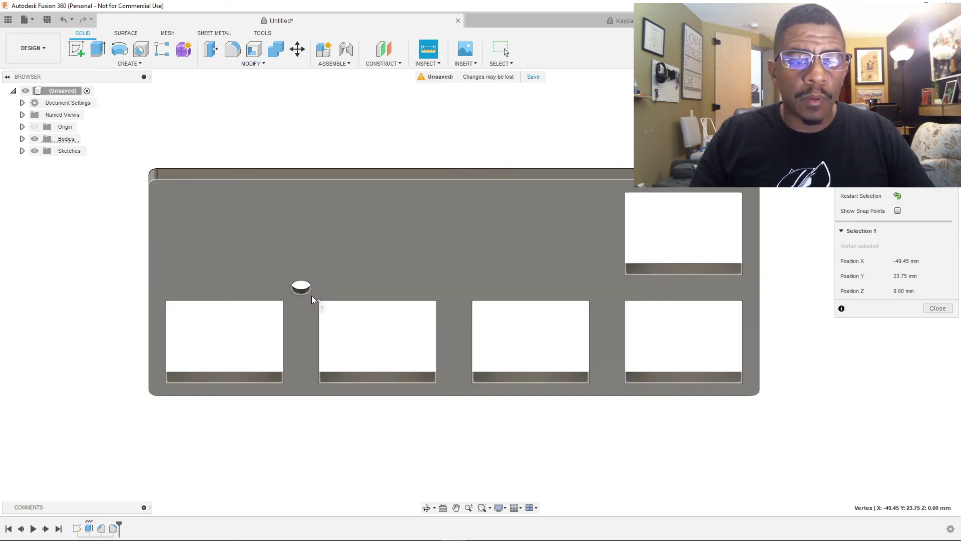
{"action": "left_click", "coordinate": [309, 292]}
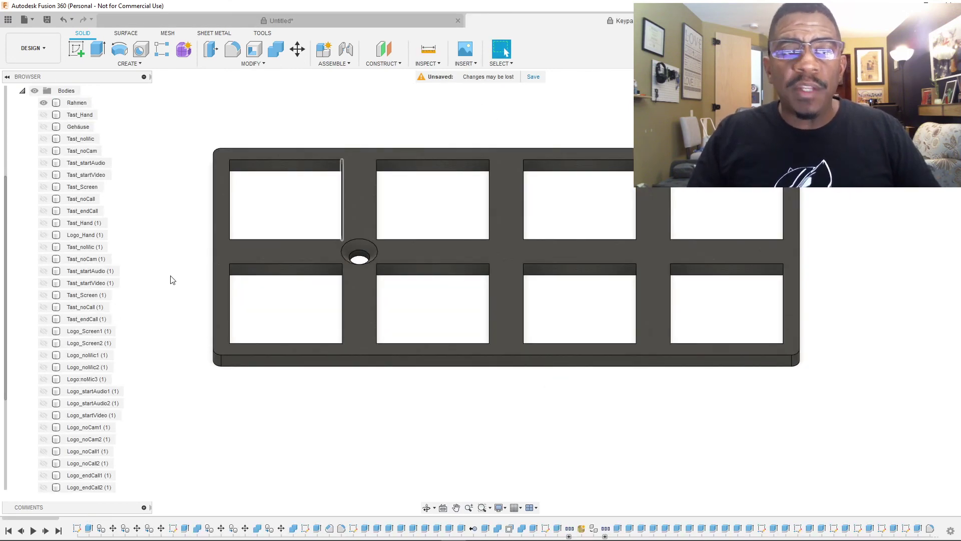
Step: Show the Gehäuse housing and all eight keycap bodies, from Tast_Hand to Tast_endCall, around the frame in the existing keypad model
{"action": "left_click", "coordinate": [43, 115]}
{"action": "left_click", "coordinate": [44, 127]}
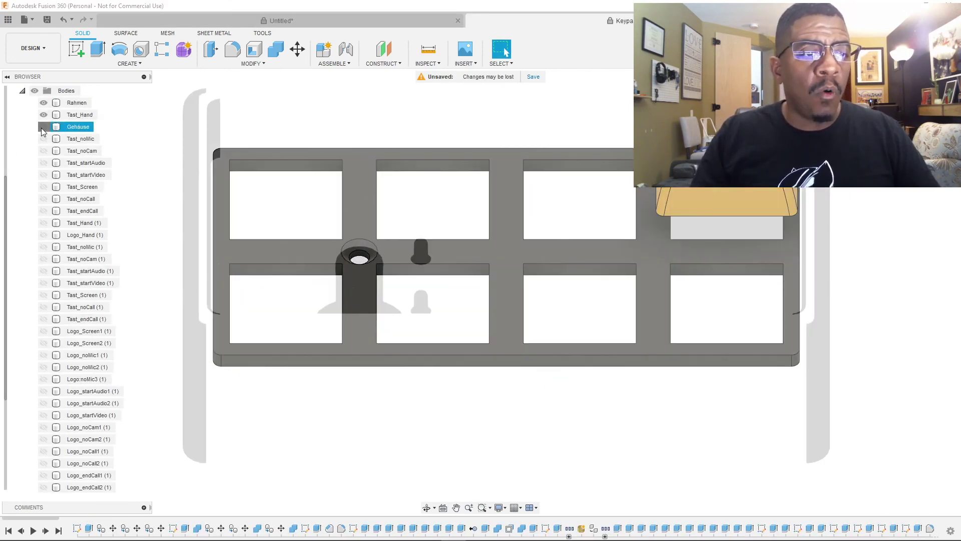
{"action": "left_click", "coordinate": [44, 139]}
{"action": "left_click", "coordinate": [43, 151]}
{"action": "left_click", "coordinate": [43, 162]}
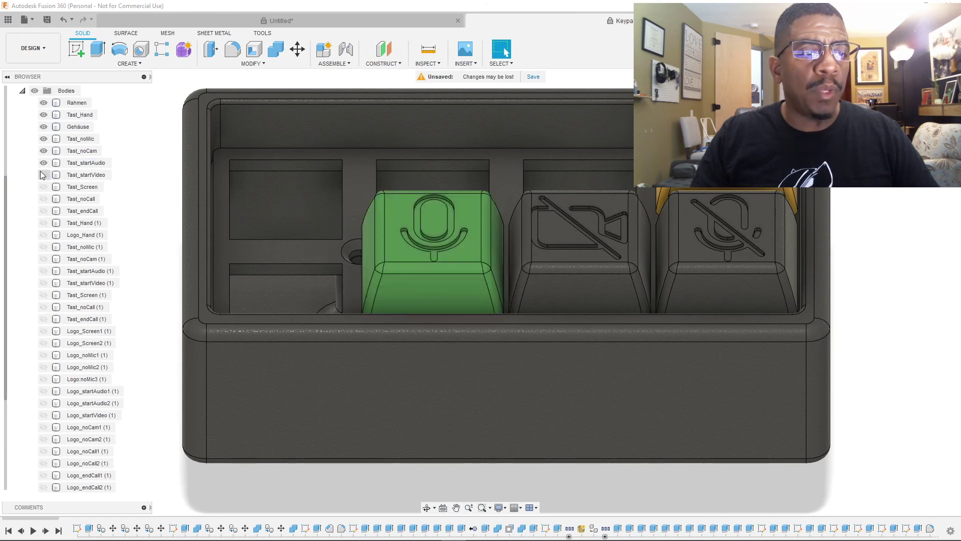
{"action": "left_click", "coordinate": [42, 175]}
{"action": "left_click", "coordinate": [43, 186]}
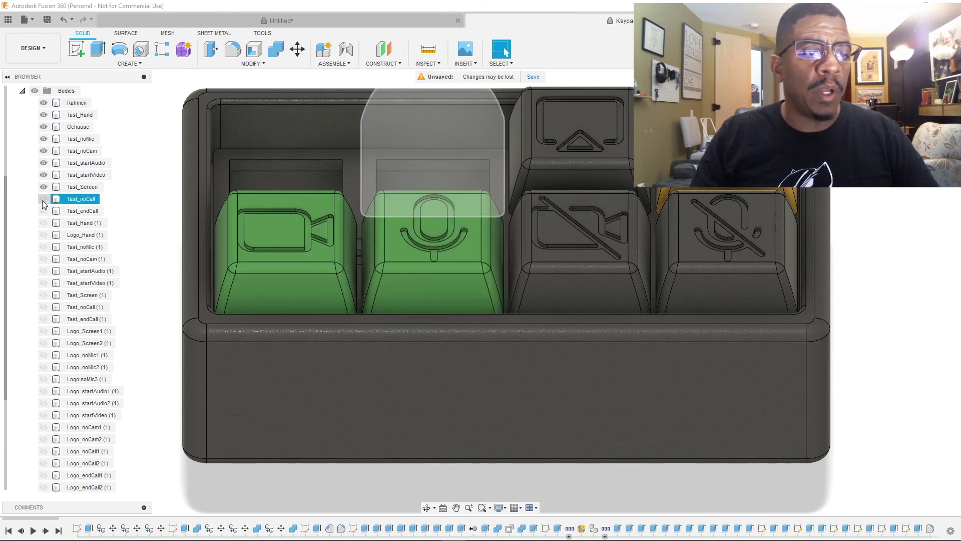
{"action": "left_click", "coordinate": [43, 198]}
{"action": "left_click", "coordinate": [44, 211]}
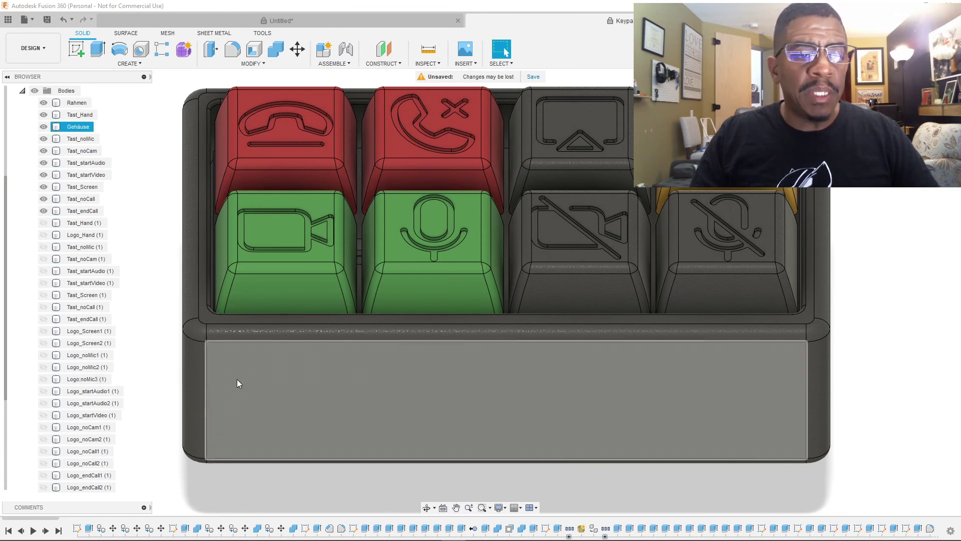
Step: Hide the Gehäuse housing and every keycap body except Tast_Hand in the existing keypad model
{"action": "left_click", "coordinate": [47, 211]}
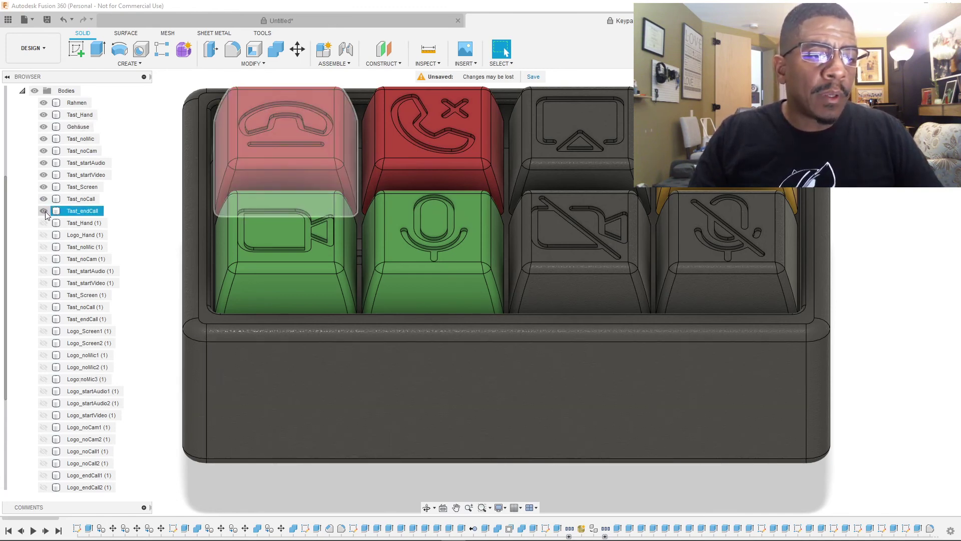
{"action": "left_click", "coordinate": [44, 211]}
{"action": "left_click", "coordinate": [44, 198]}
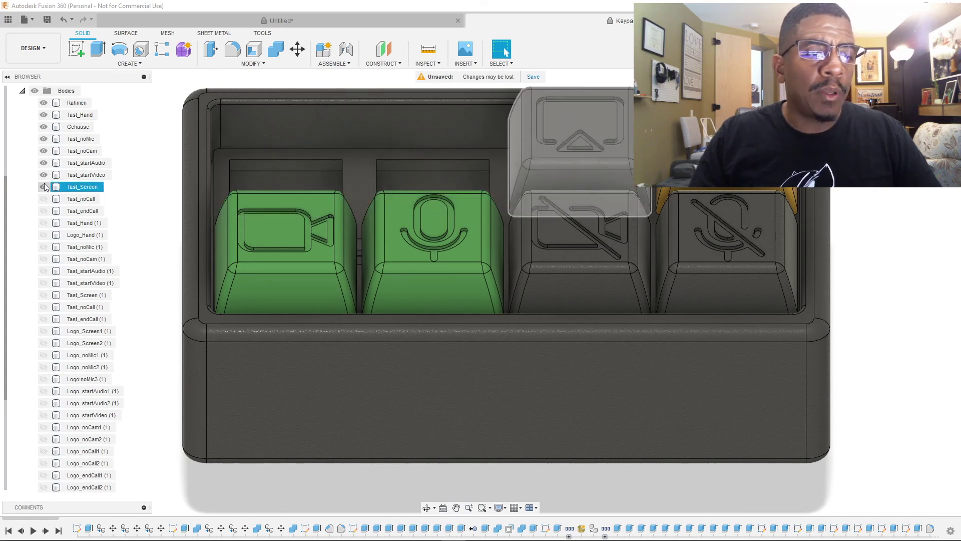
{"action": "left_click", "coordinate": [44, 187]}
{"action": "left_click", "coordinate": [43, 174]}
{"action": "left_click", "coordinate": [44, 151]}
{"action": "left_click", "coordinate": [43, 162]}
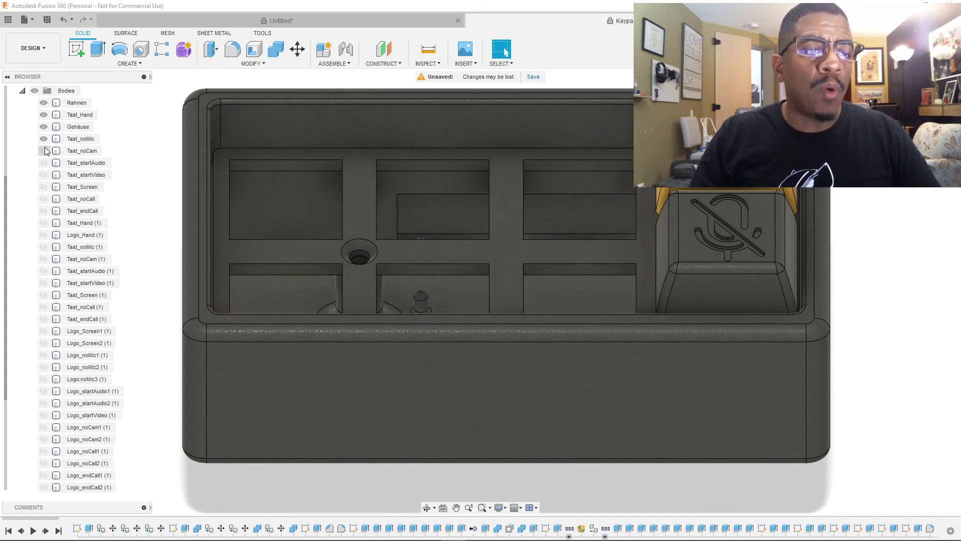
{"action": "left_click", "coordinate": [44, 138]}
{"action": "left_click", "coordinate": [43, 127]}
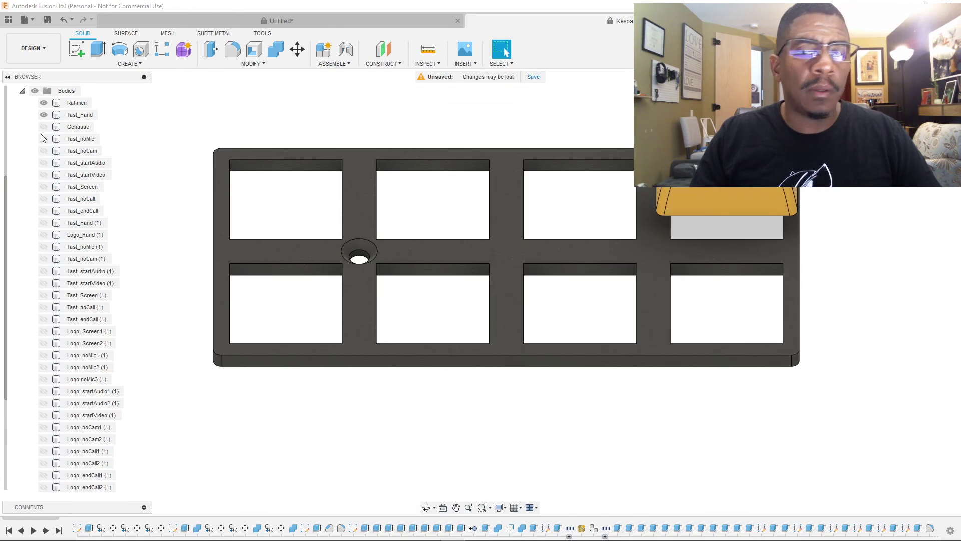
Step: Leave only the Gehäuse housing visible to examine its screw post, and return to the untitled frame design
{"action": "left_click", "coordinate": [43, 139]}
{"action": "left_click", "coordinate": [43, 126]}
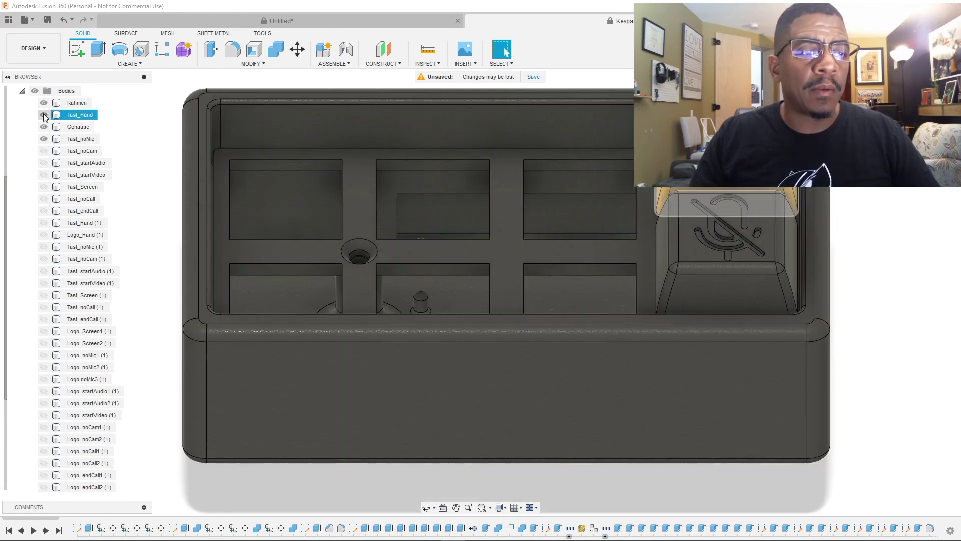
{"action": "left_click", "coordinate": [43, 127]}
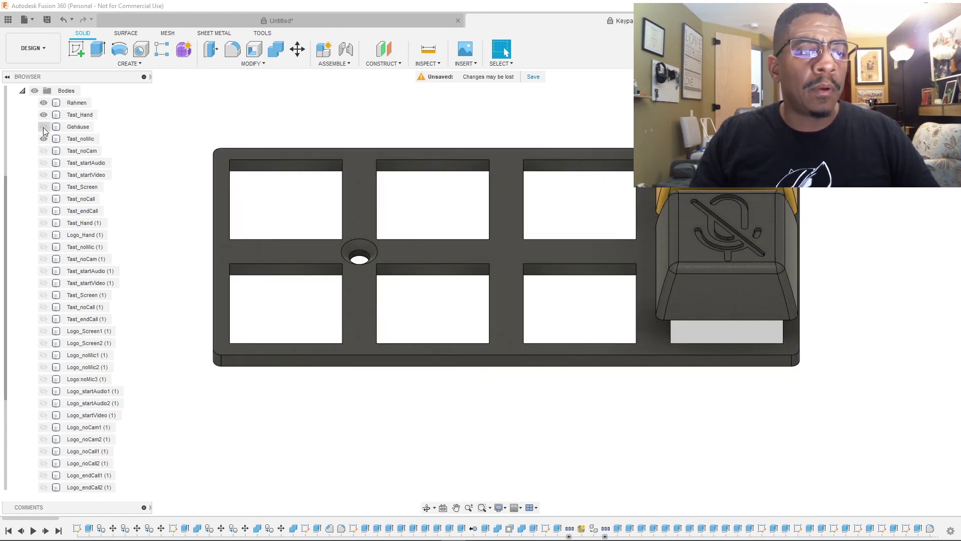
{"action": "left_click", "coordinate": [44, 127]}
{"action": "left_click", "coordinate": [43, 139]}
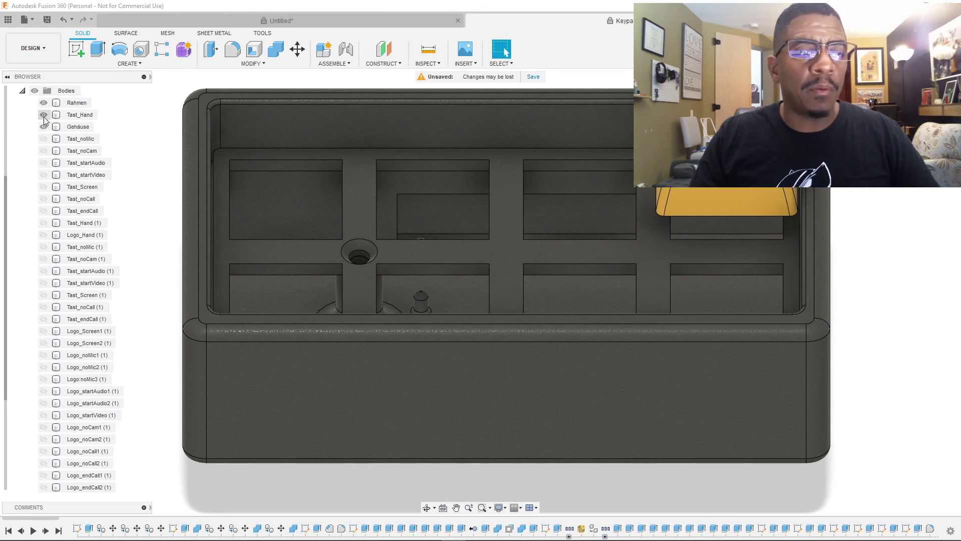
{"action": "left_click", "coordinate": [43, 116]}
{"action": "left_click", "coordinate": [44, 103]}
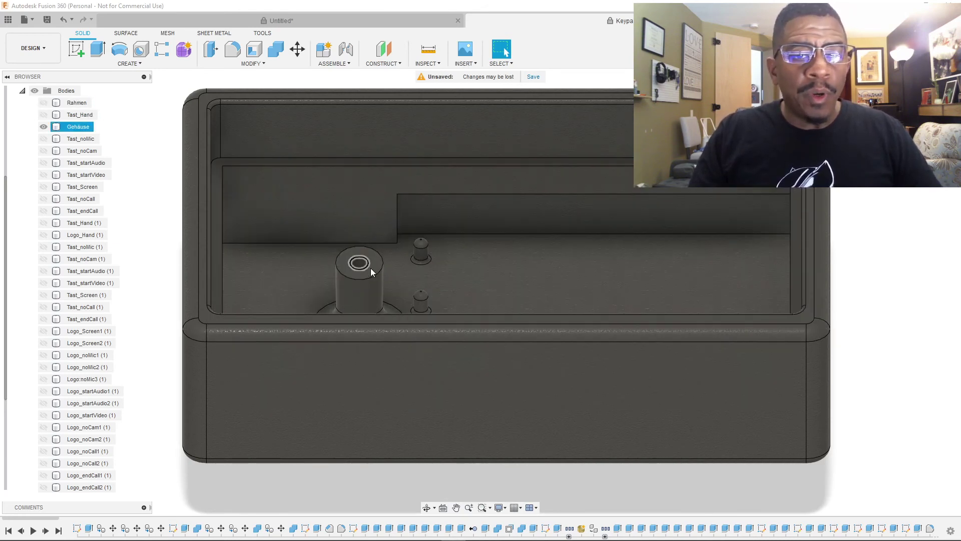
{"action": "left_click", "coordinate": [346, 19]}
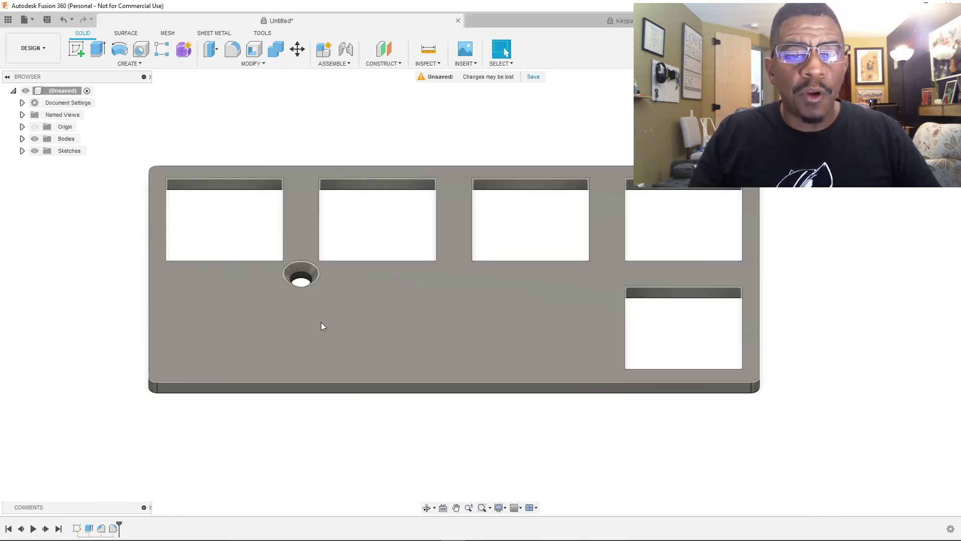